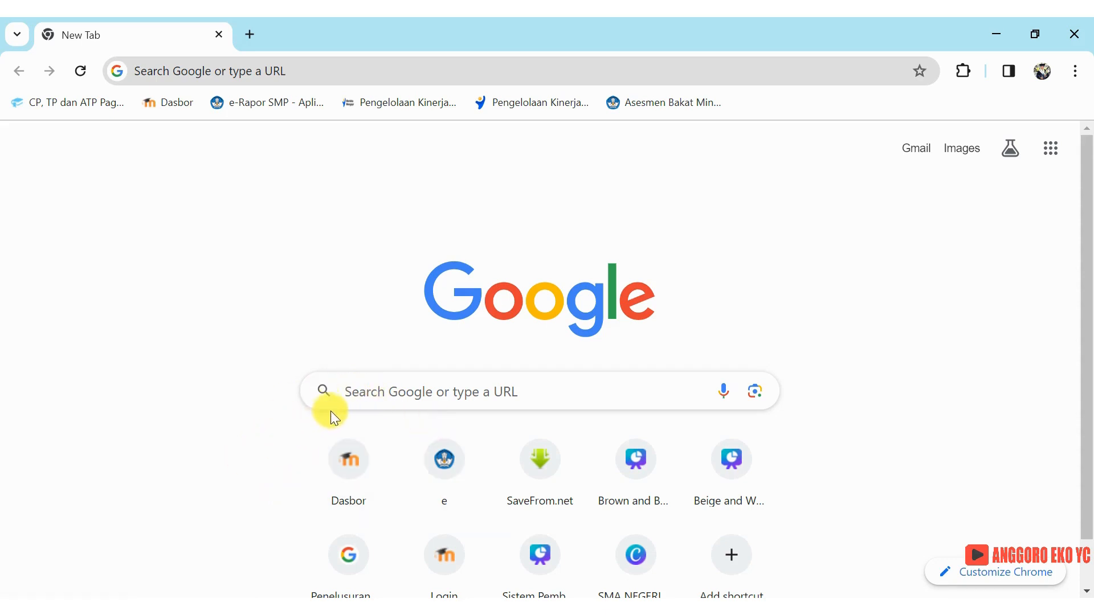
- Search Google for "pmm" to reach the Merdeka Mengajar platform
left_click(354, 393)
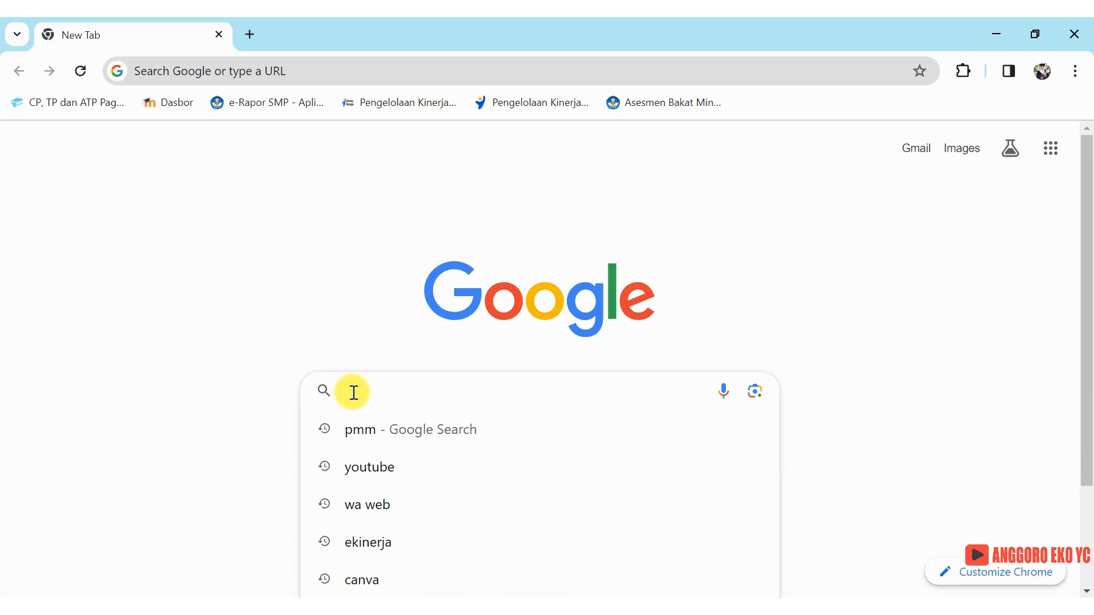
type("pmm")
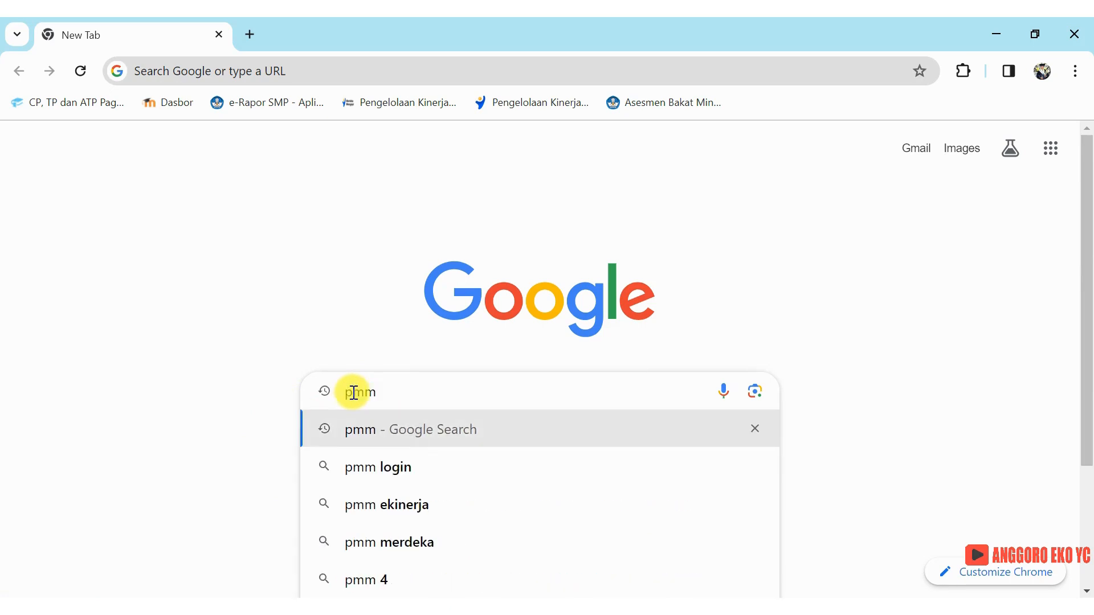
key("Return")
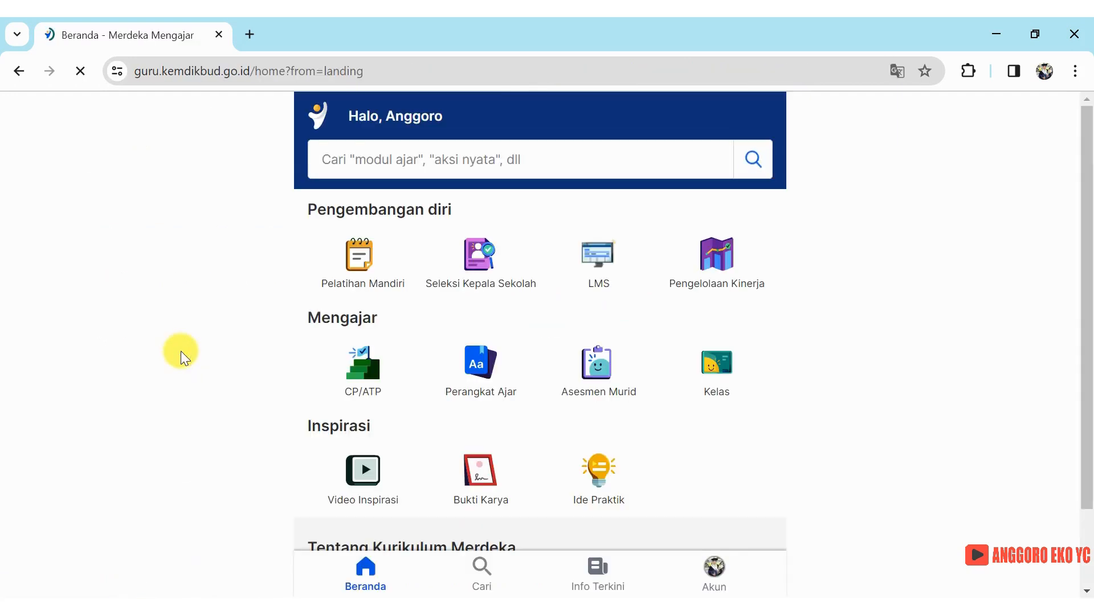
- Open Pengelolaan Kinerja from the Pengembangan diri section of the Merdeka Mengajar home page
scroll(181, 351, "down", 4)
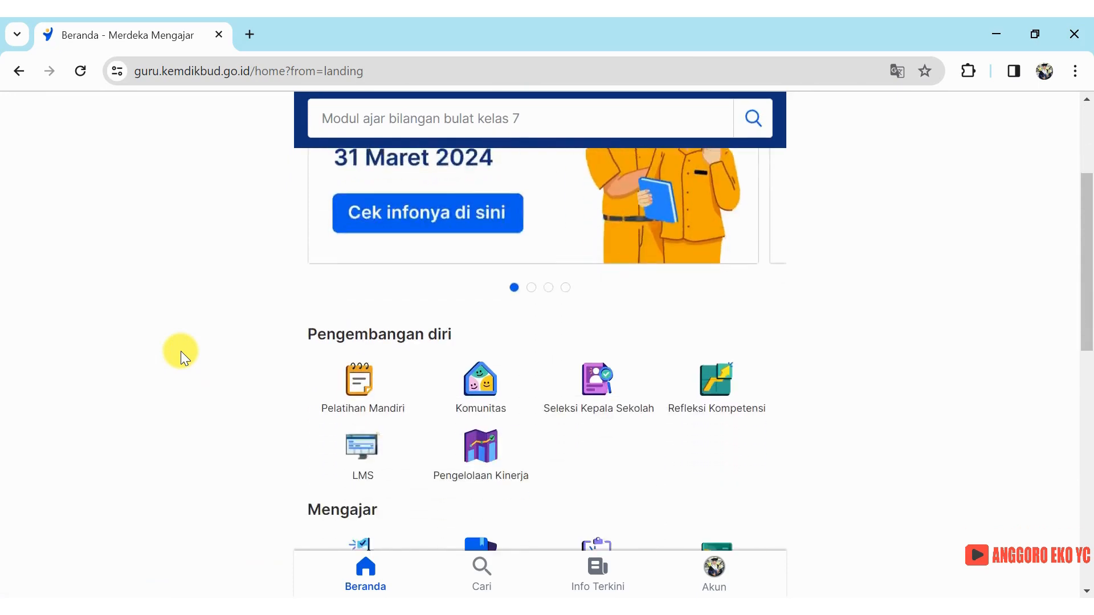
scroll(181, 352, "down", 2)
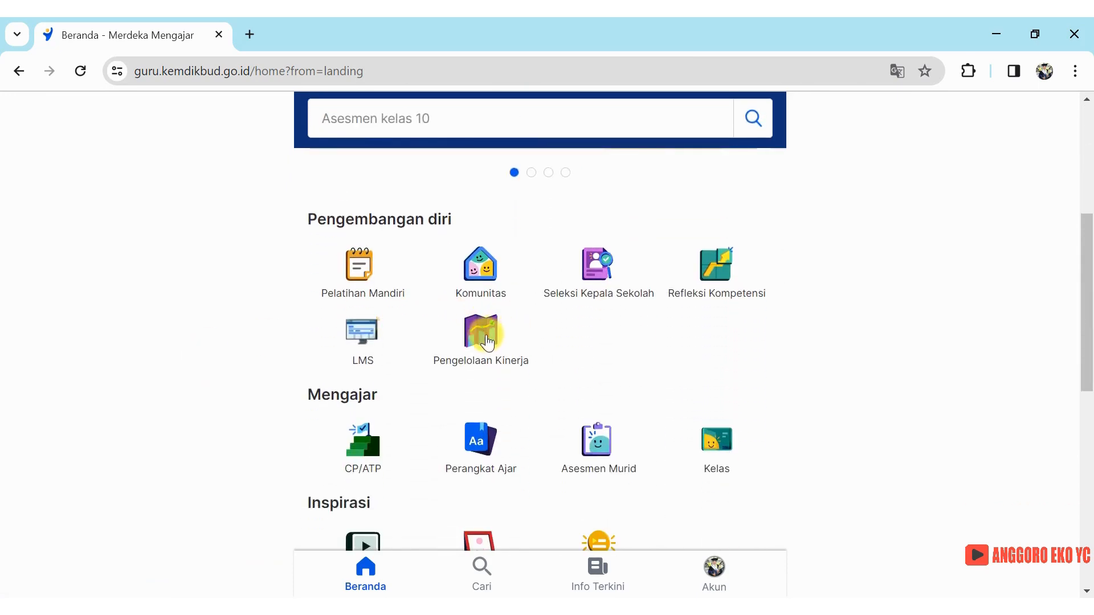
left_click(488, 342)
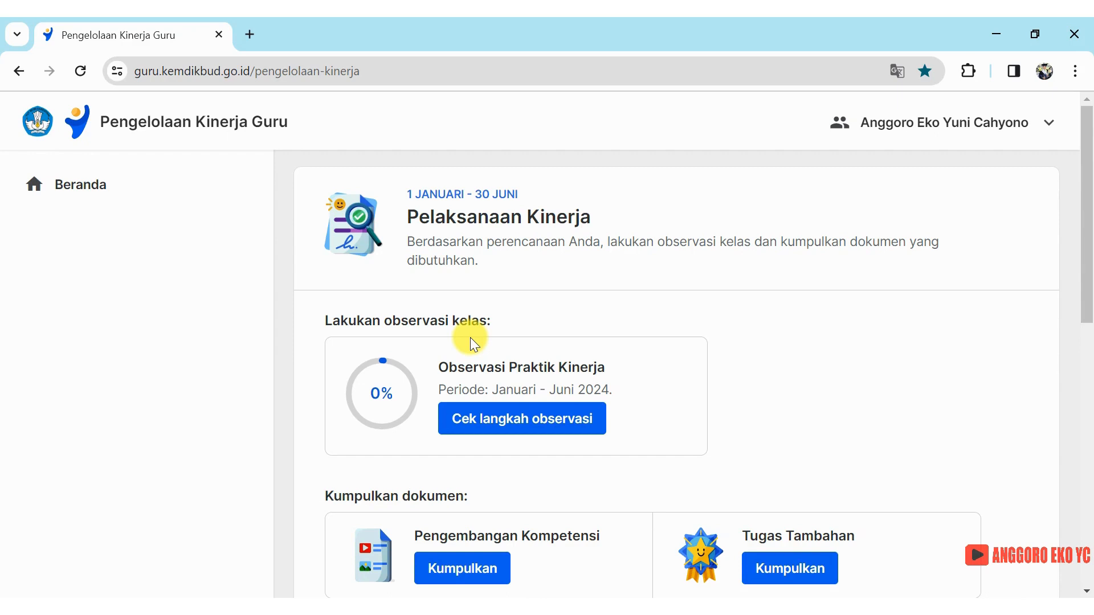
- Review the Pelaksanaan Kinerja overview, including the document collection sections and the Alur Pengelolaan Kinerja timeline
scroll(470, 338, "down", 2)
scroll(470, 338, "down", 3)
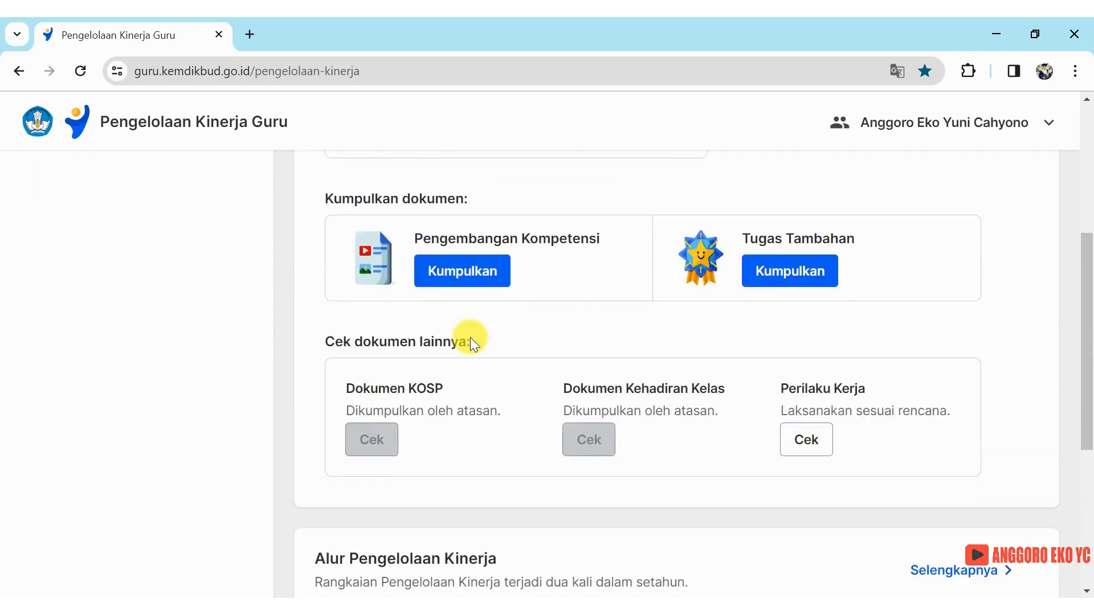
scroll(470, 337, "up", 5)
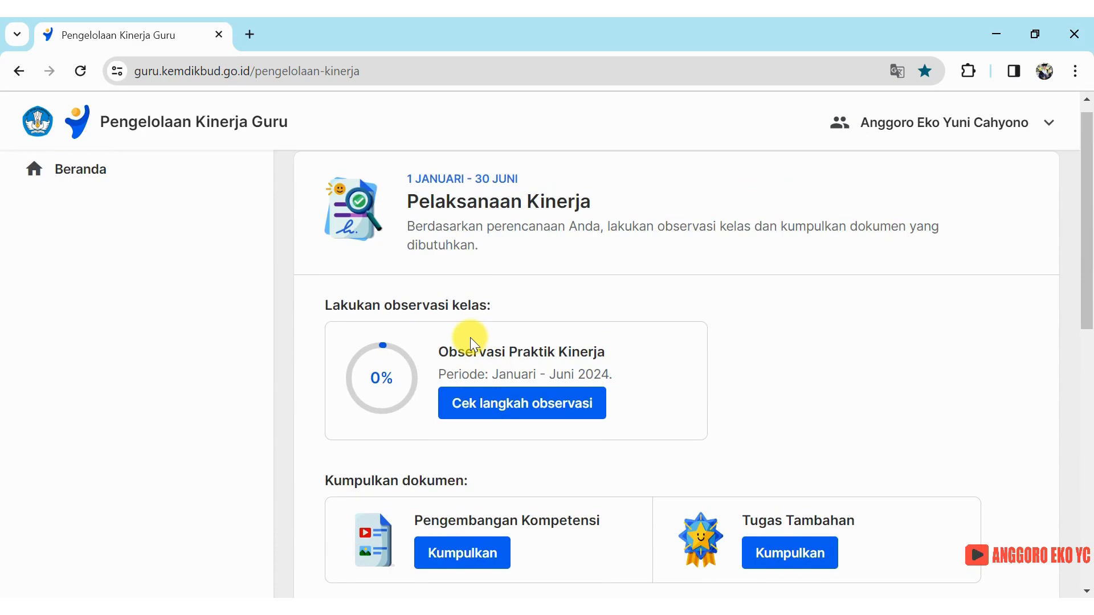
scroll(471, 337, "down", 7)
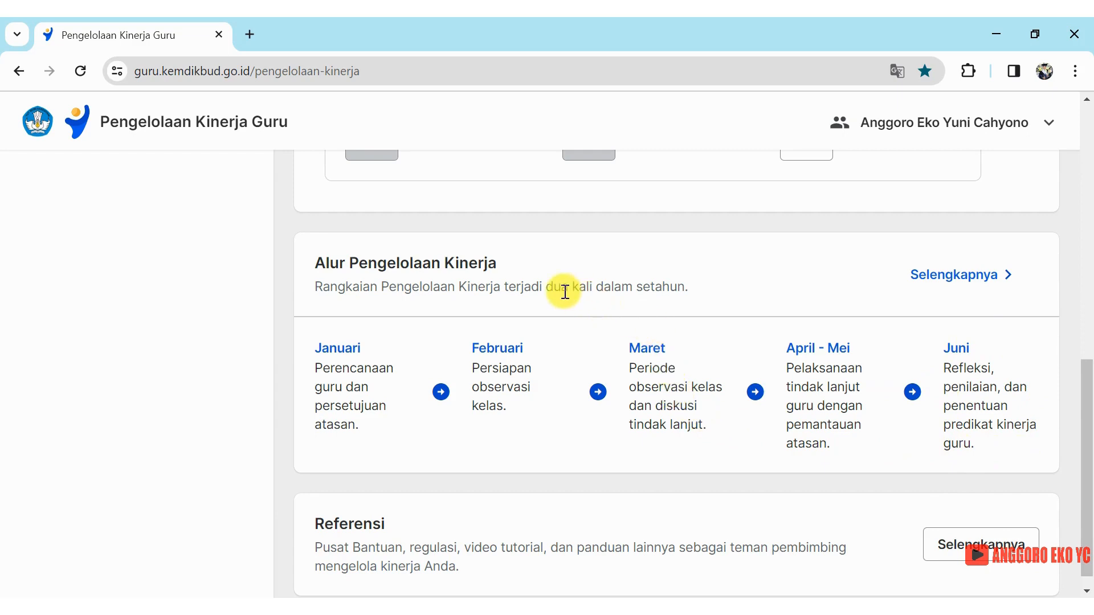
scroll(564, 292, "up", 10)
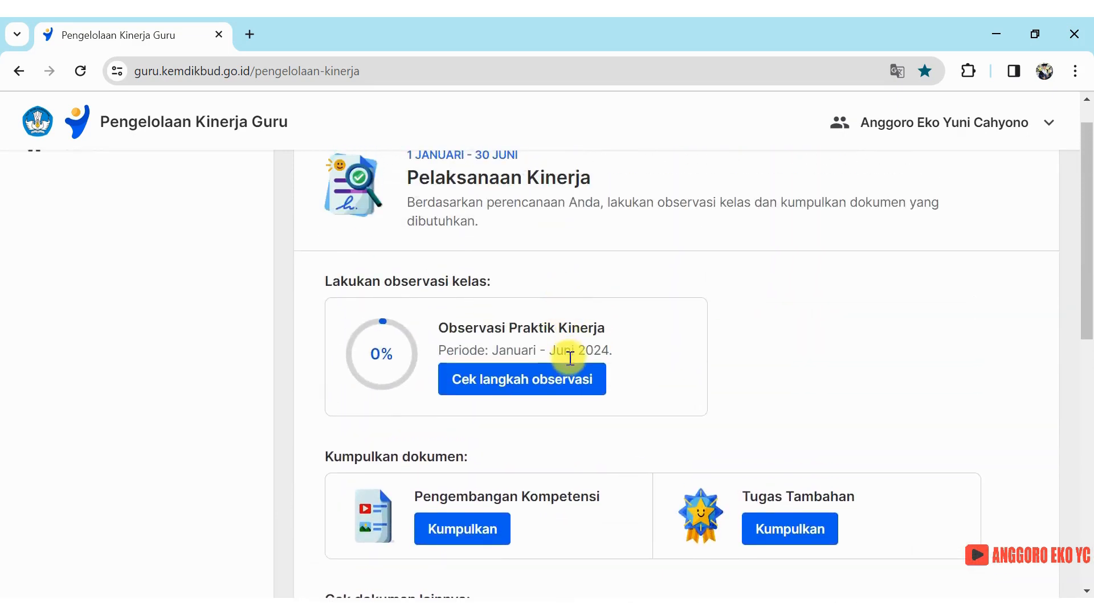
scroll(679, 261, "up", 1)
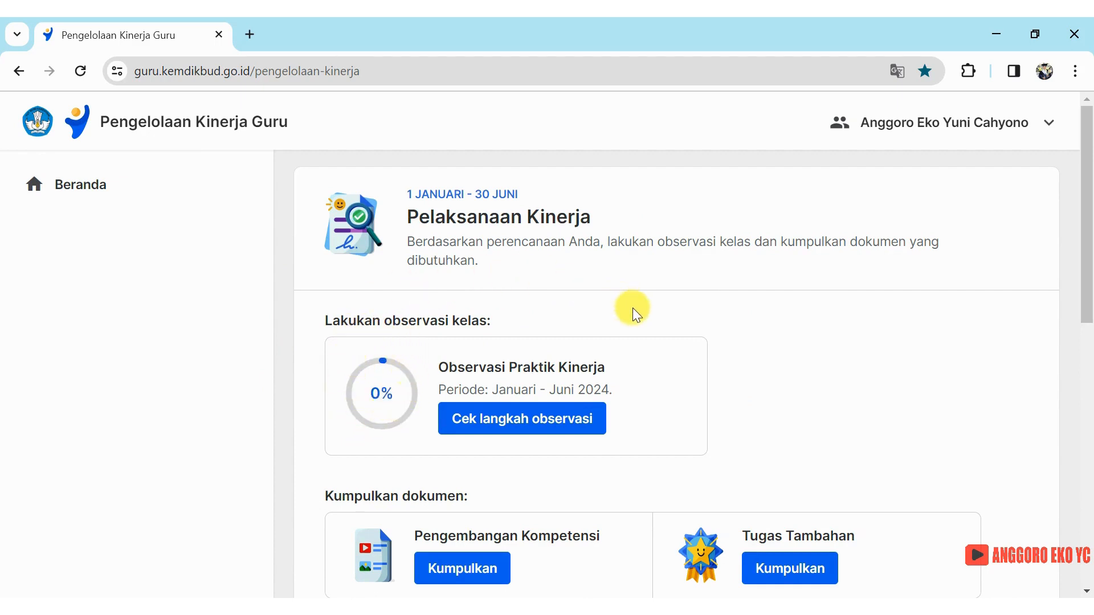
- Open the observation steps for Observasi Praktik Kinerja
scroll(633, 309, "down", 2)
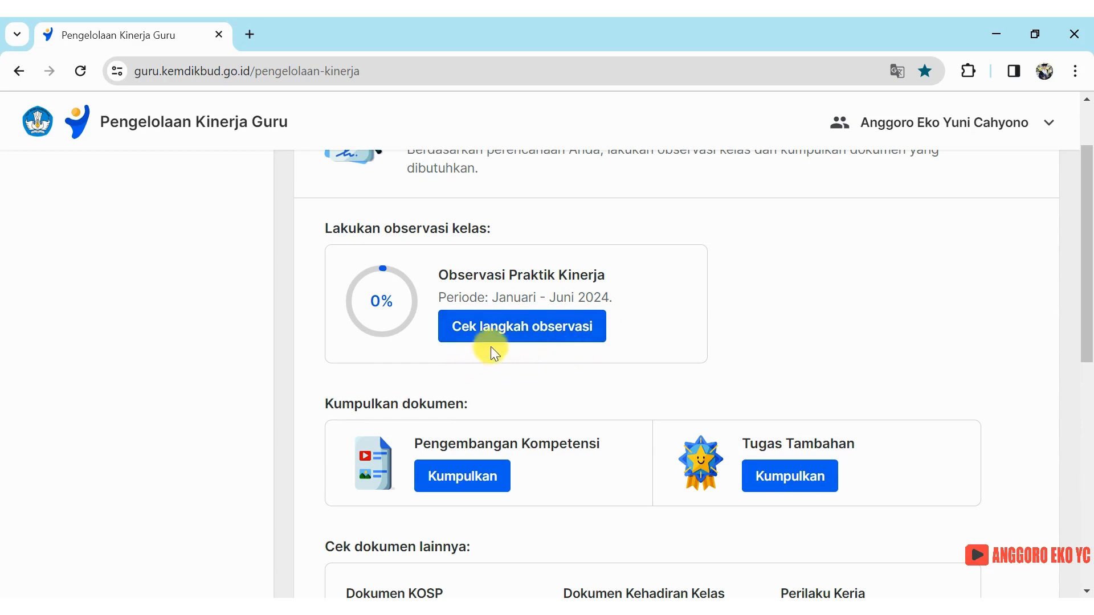
left_click(530, 333)
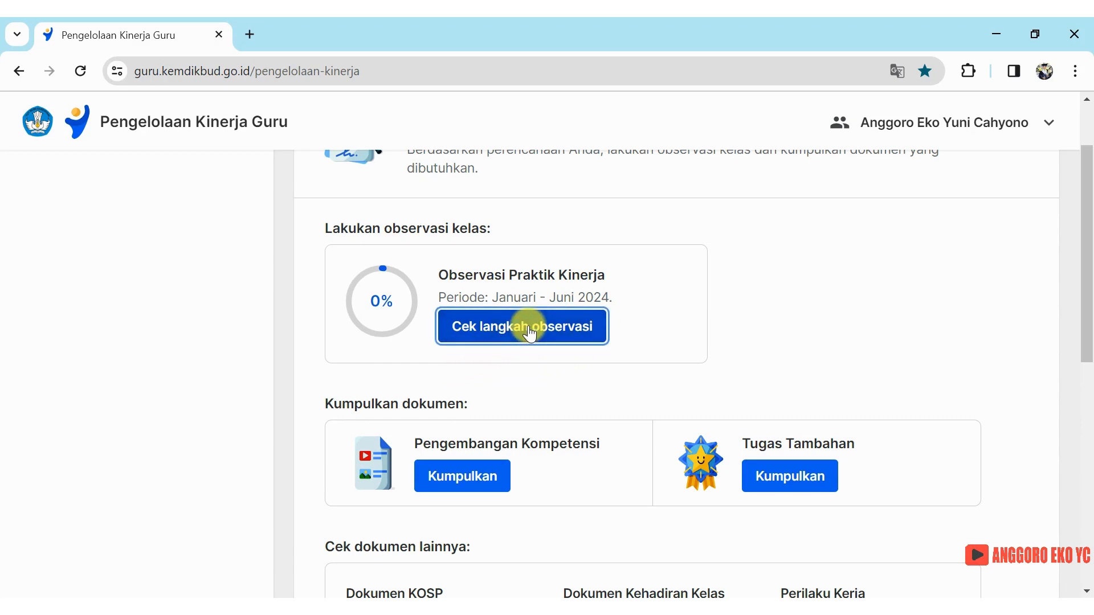
left_click(529, 333)
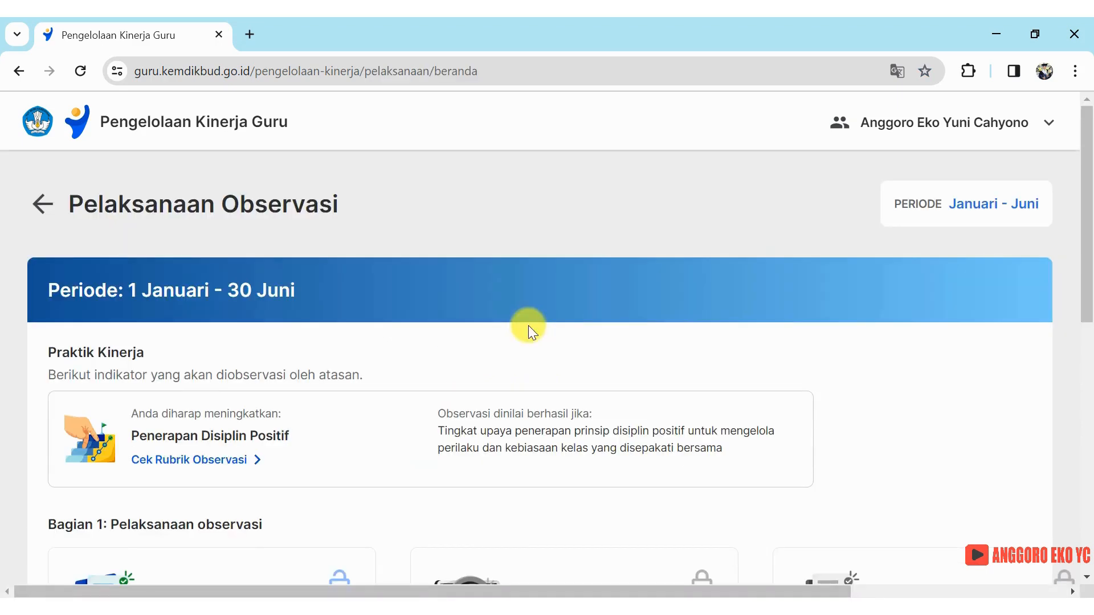
- Examine the Praktik Kinerja indicator and the stages in Bagian 1: Pelaksanaan observasi and Bagian 2: Tindak lanjut observasi
scroll(528, 326, "down", 1)
scroll(528, 326, "up", 1)
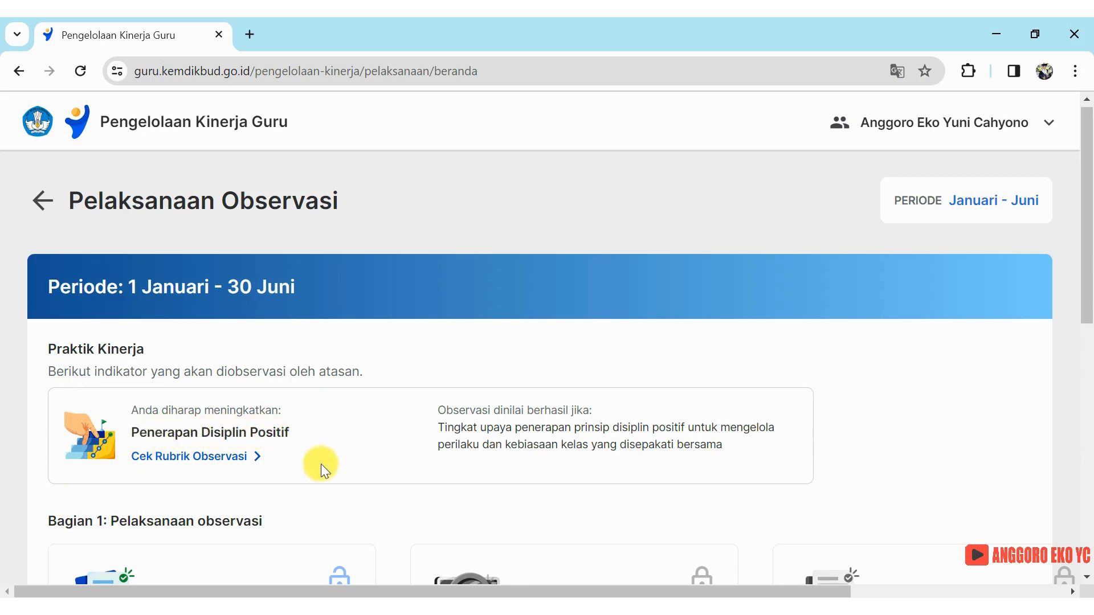
scroll(321, 463, "down", 2)
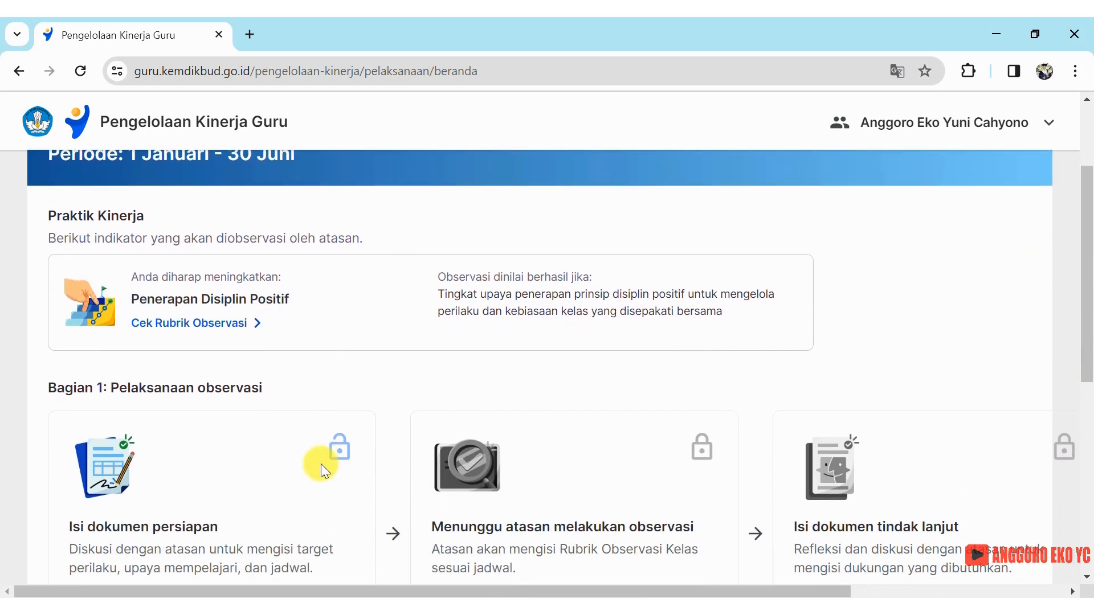
scroll(321, 464, "down", 2)
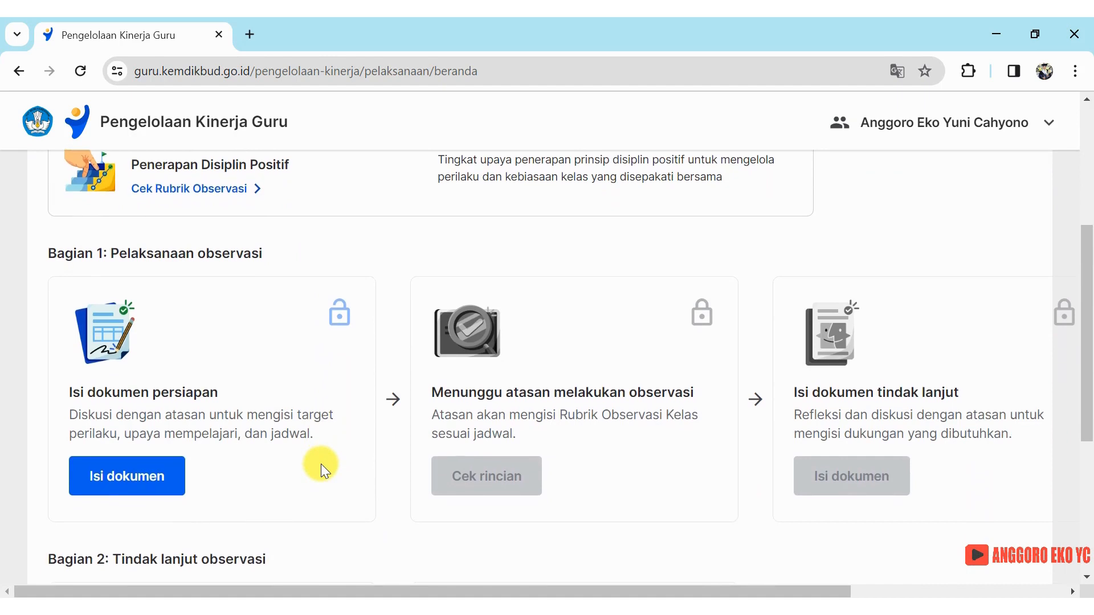
scroll(321, 464, "down", 1)
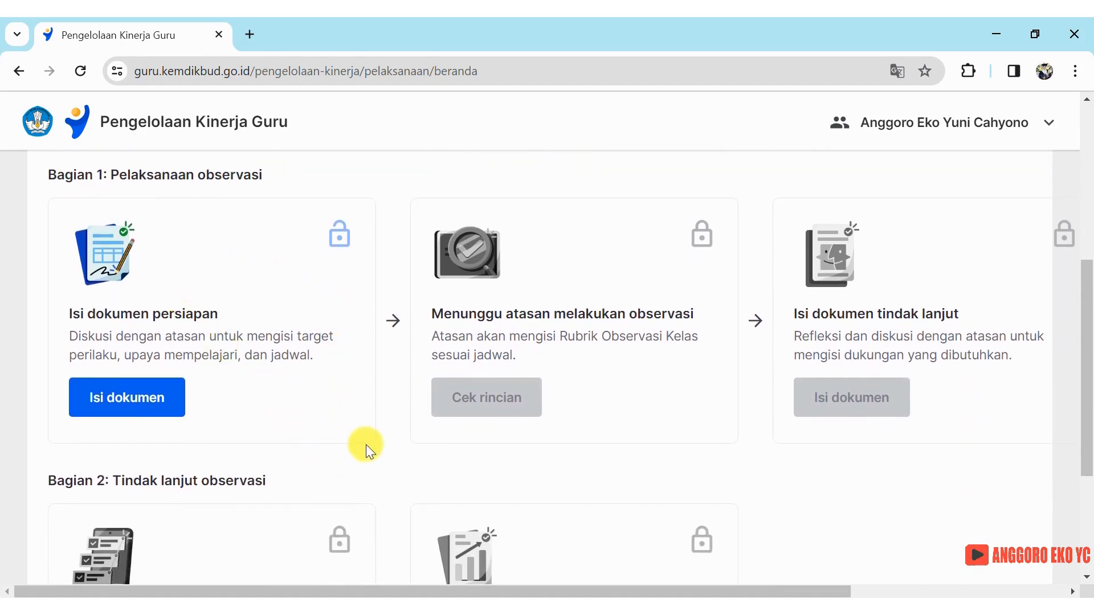
scroll(366, 445, "down", 1)
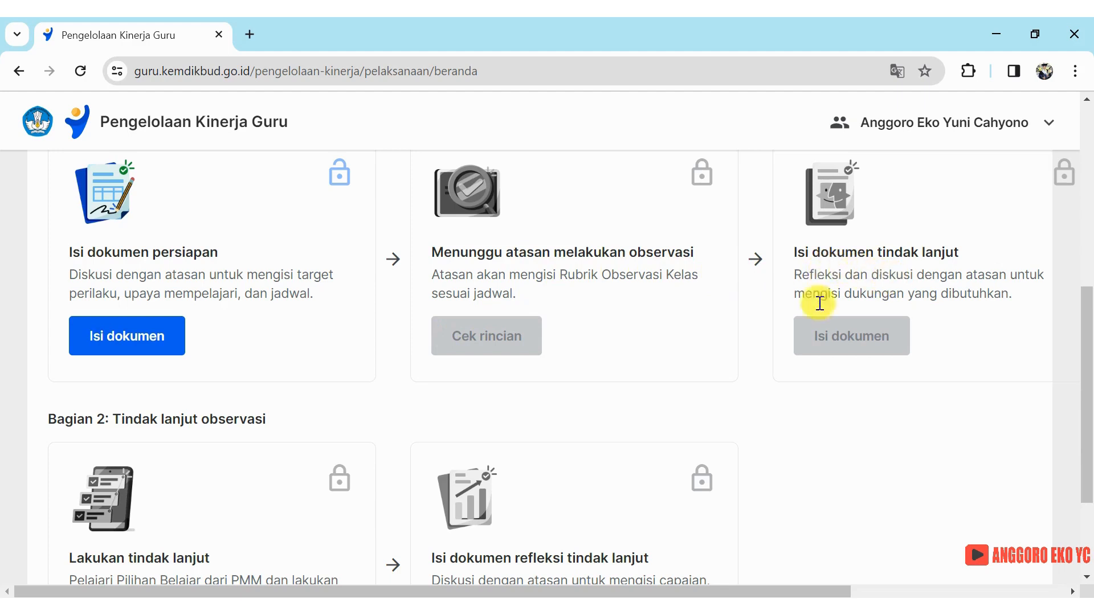
scroll(698, 368, "down", 1)
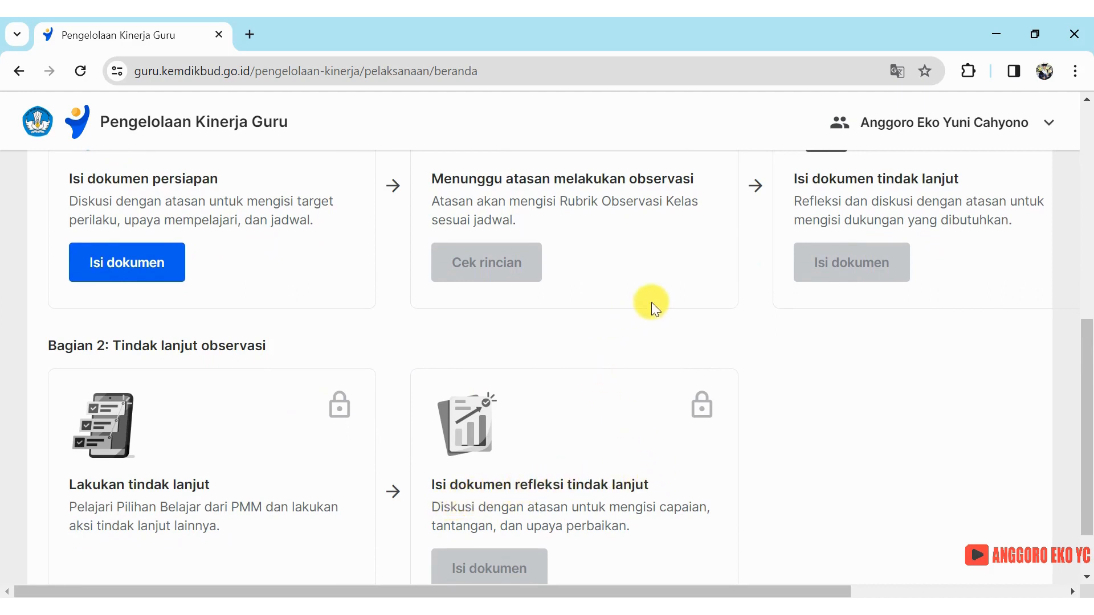
scroll(651, 303, "up", 1)
scroll(651, 310, "down", 1)
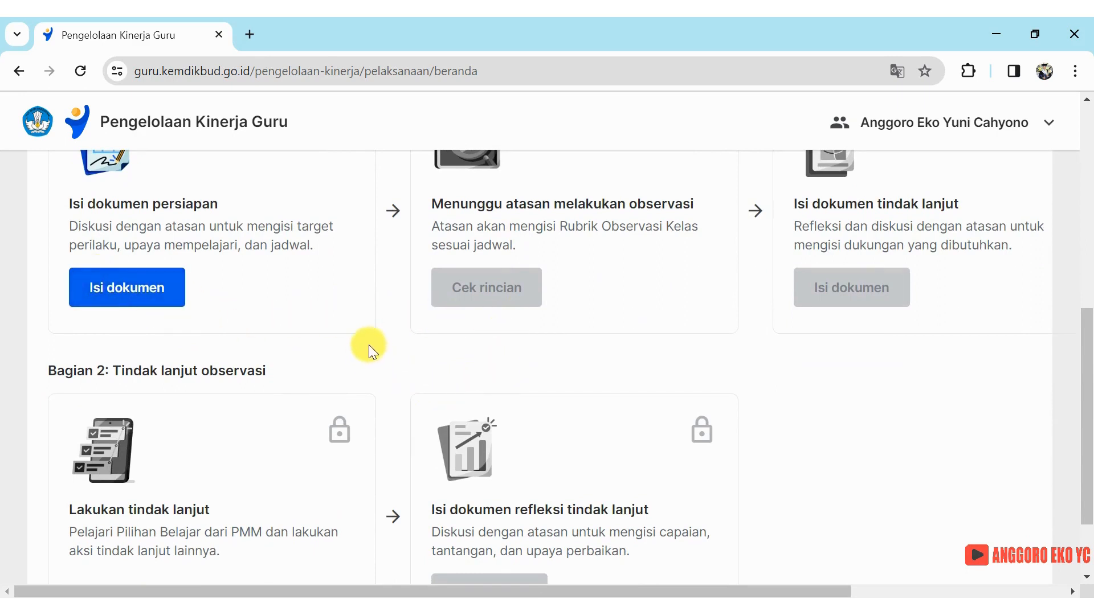
- Open the preparation document for filling in, from the Isi dokumen persiapan stage of Bagian 1
scroll(382, 339, "up", 1)
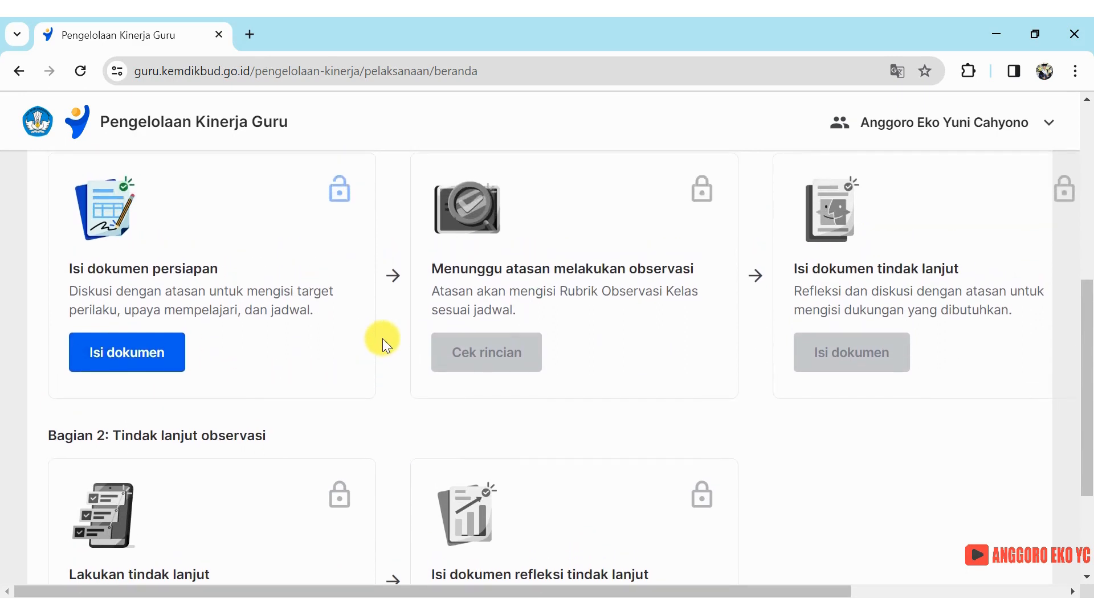
scroll(382, 339, "up", 2)
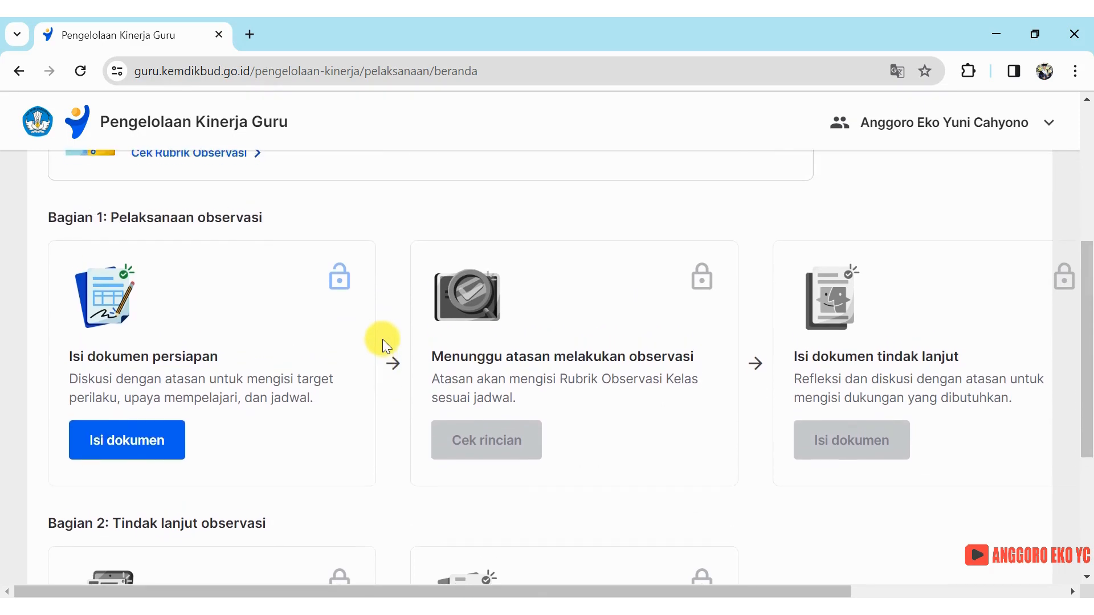
scroll(382, 339, "down", 1)
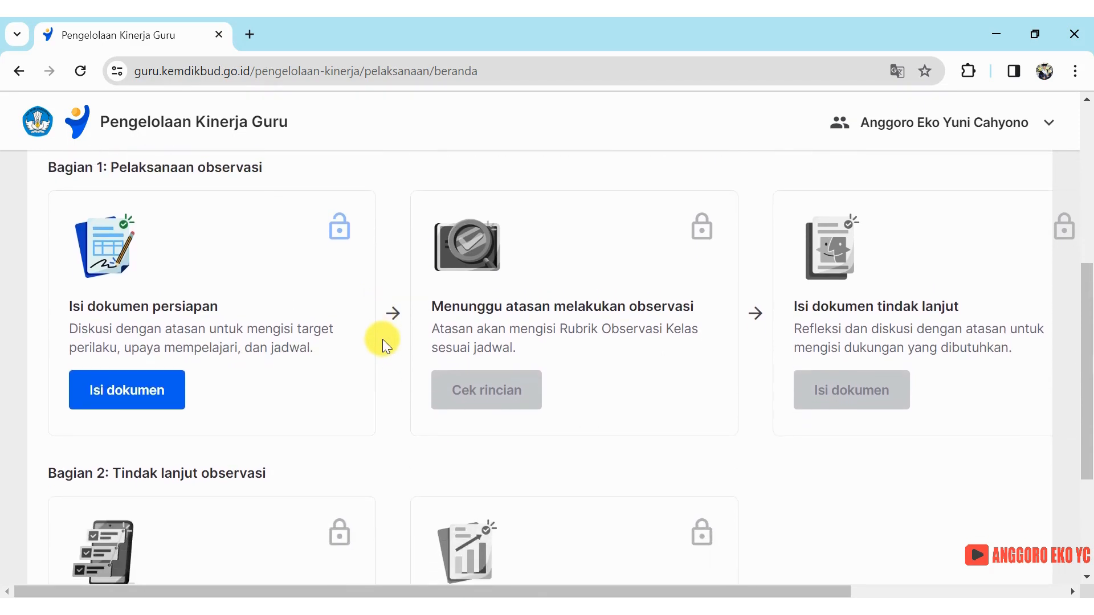
left_click(131, 390)
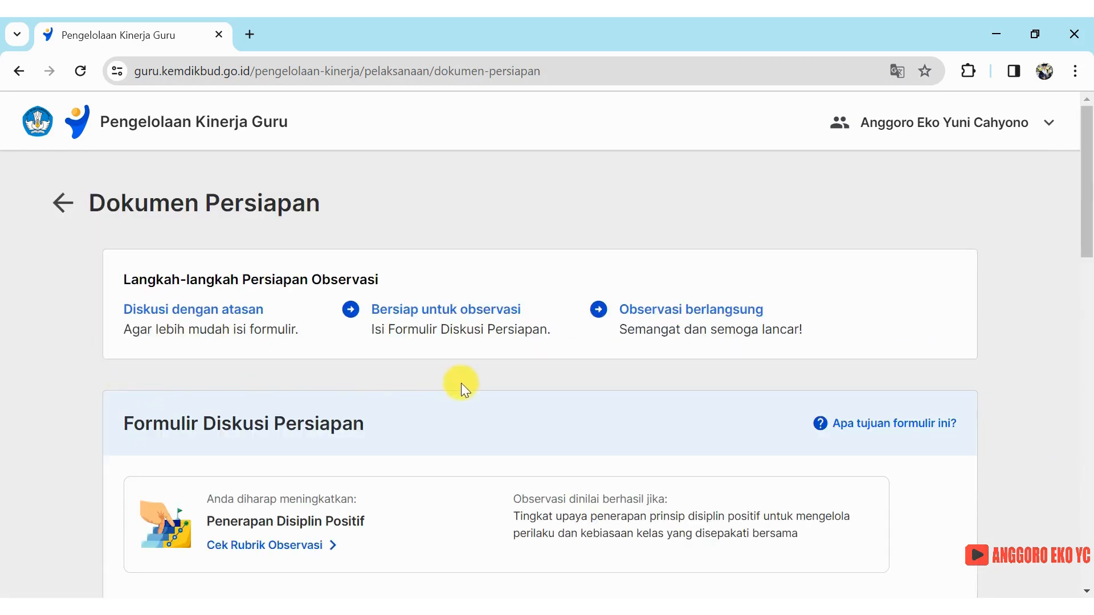
- Read through the observation preparation steps and the Target Perilaku question of the Formulir Diskusi Persiapan
scroll(460, 382, "down", 2)
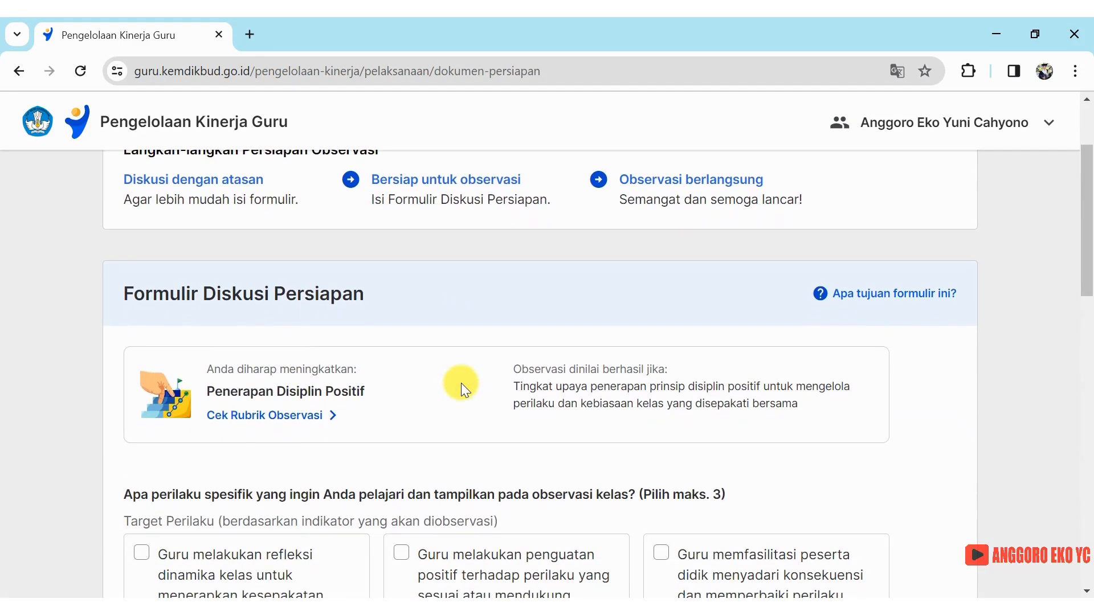
scroll(461, 383, "up", 1)
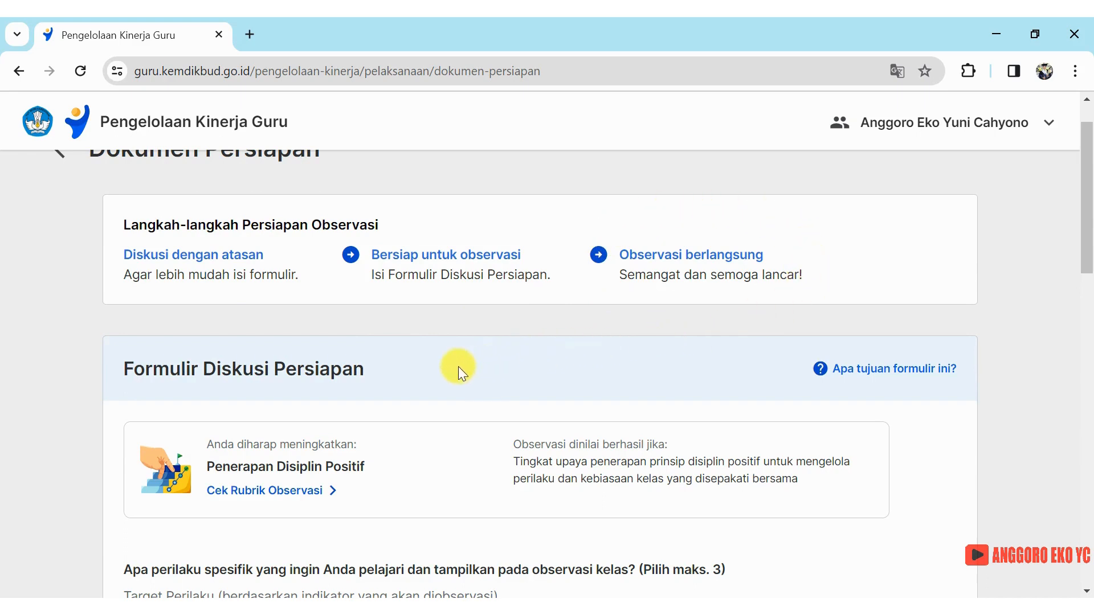
scroll(458, 367, "down", 2)
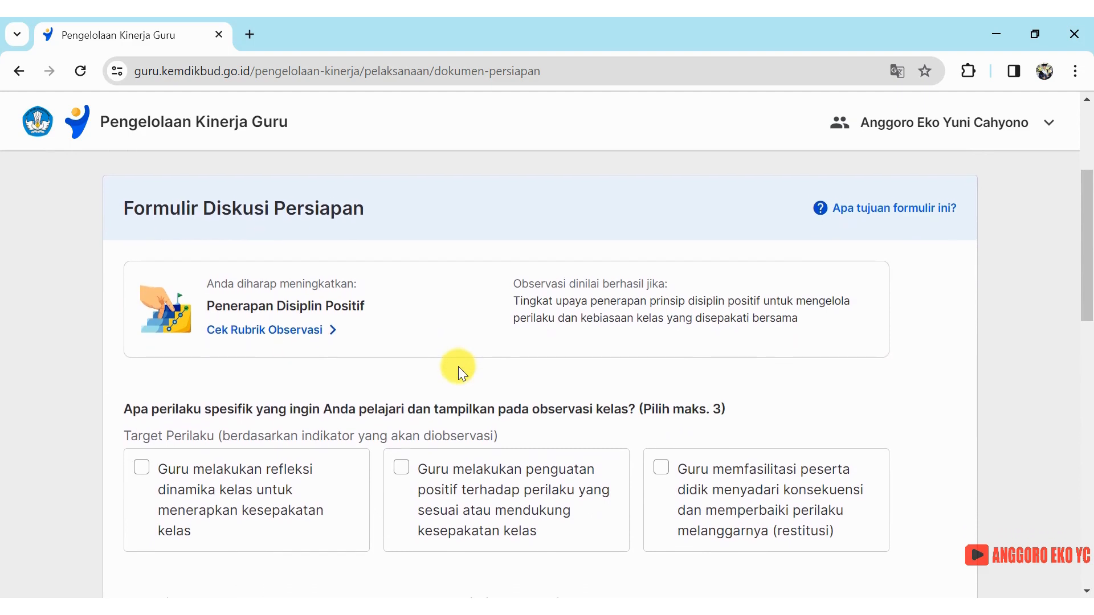
scroll(458, 367, "up", 2)
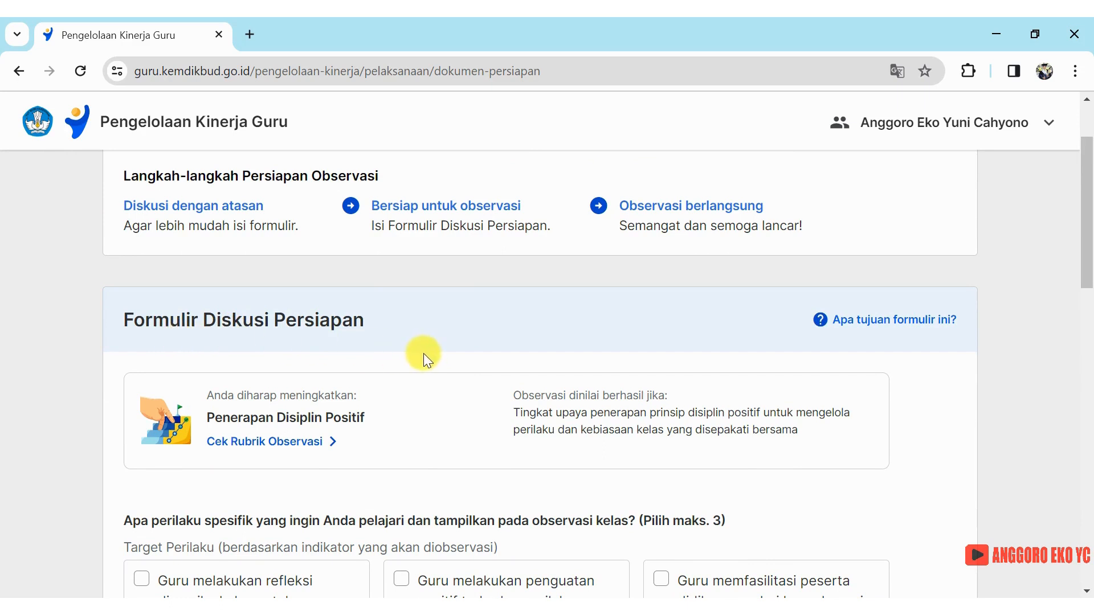
scroll(424, 354, "down", 3)
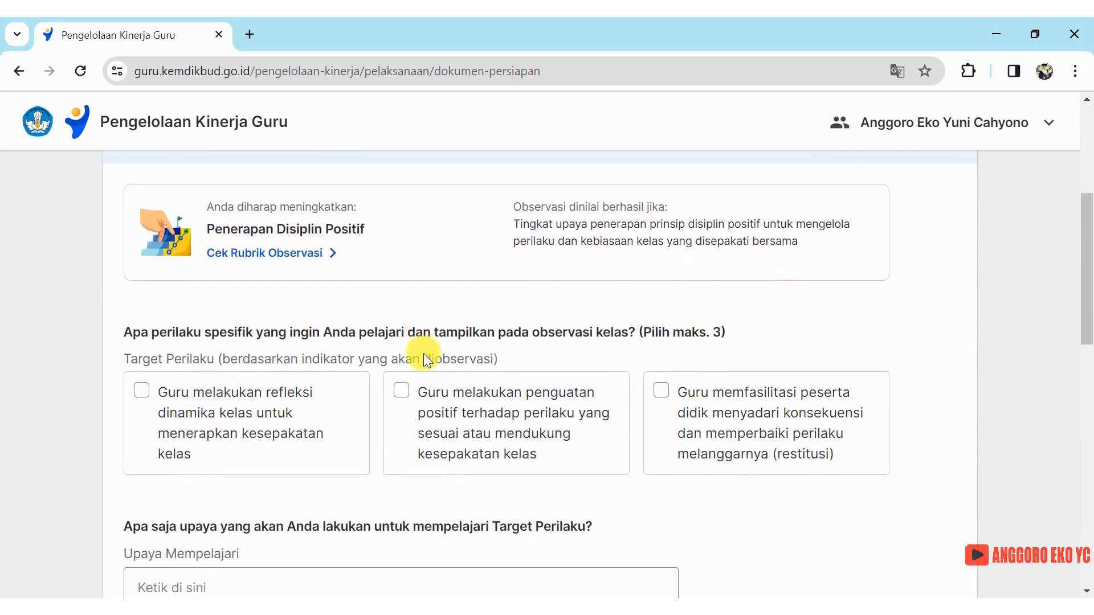
scroll(423, 353, "down", 1)
scroll(423, 355, "down", 1)
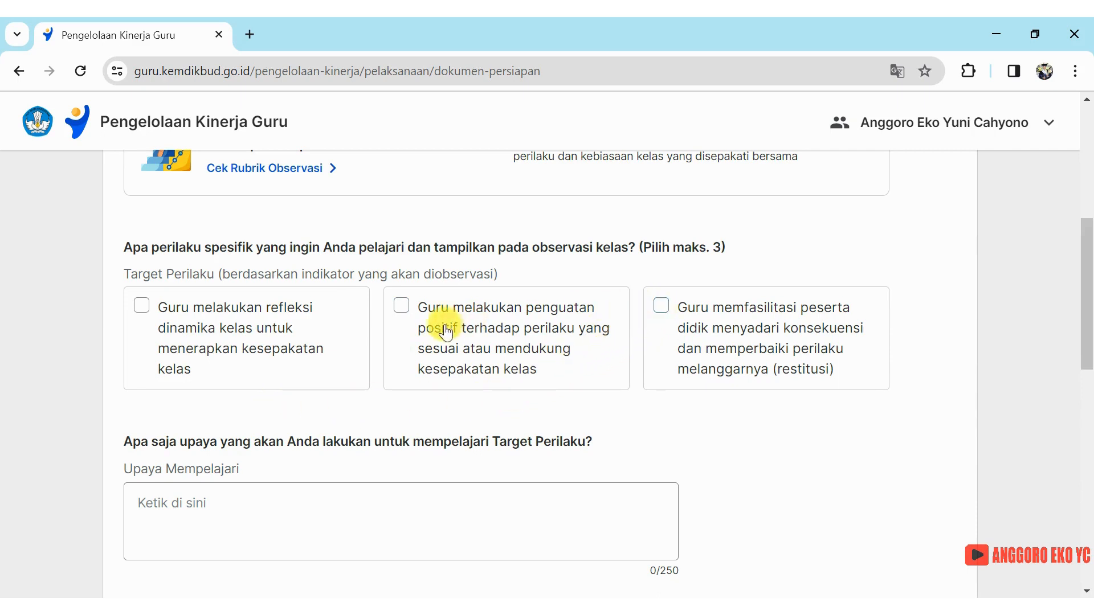
- Choose only "Guru melakukan penguatan positif terhadap perilaku yang sesuai atau mendukung kesepakatan kelas" as the Target Perilaku
left_click(403, 308)
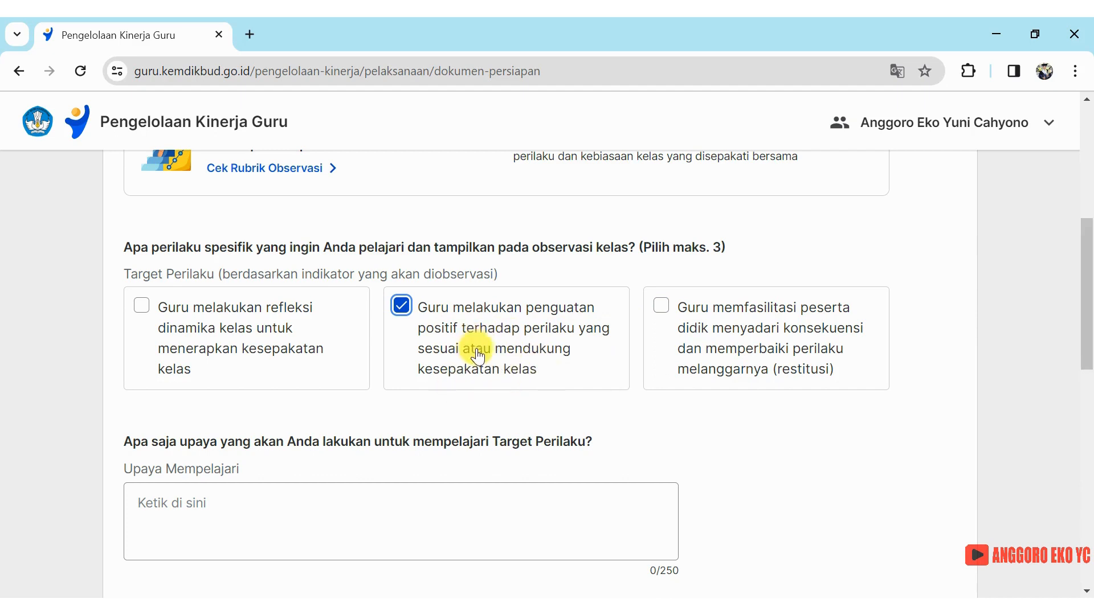
left_click(141, 306)
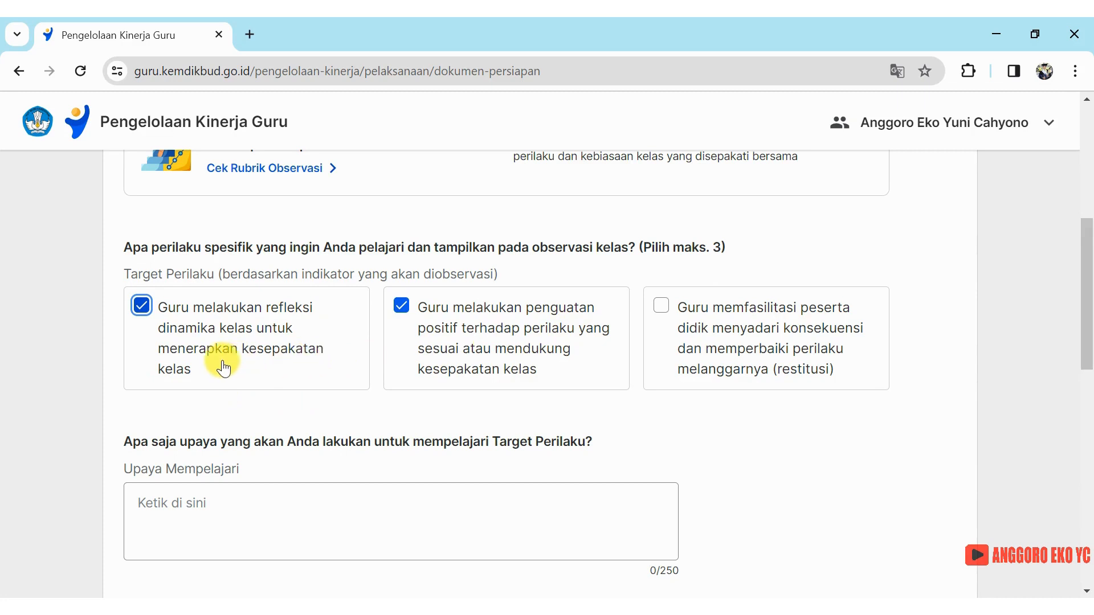
left_click(145, 311)
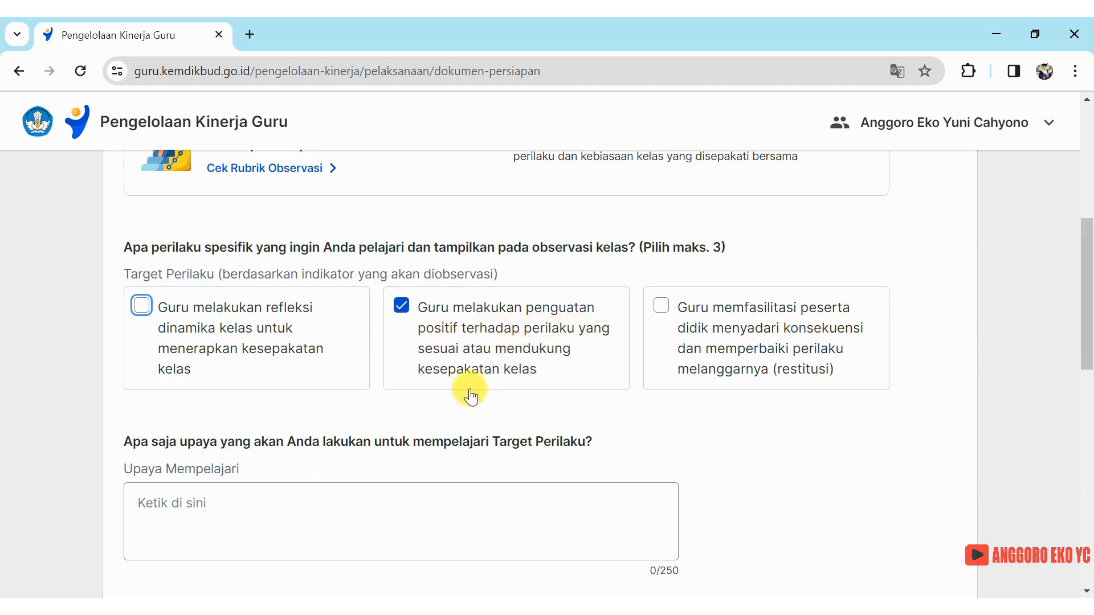
scroll(448, 410, "down", 2)
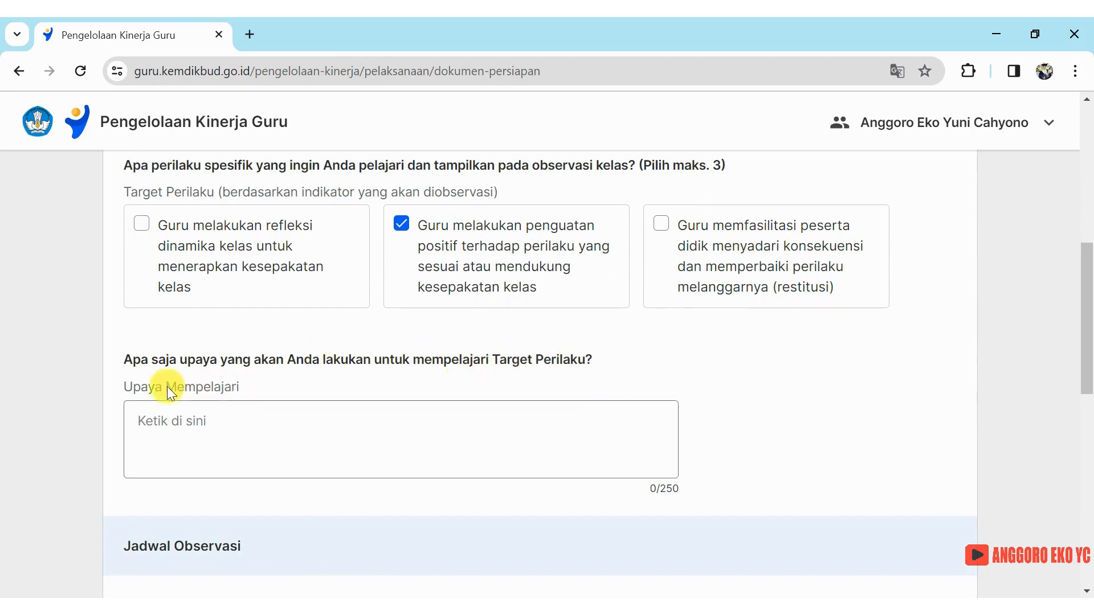
- Duplicate the preparation document page and open the Rubrik Observasi Kelas in the copy
left_click(140, 421)
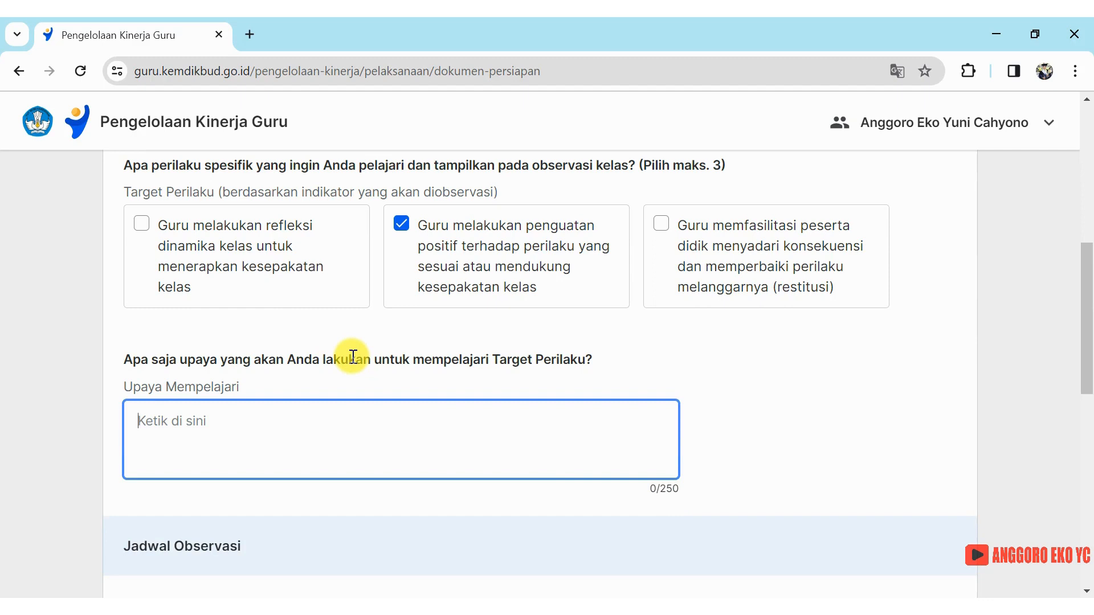
scroll(353, 356, "down", 1)
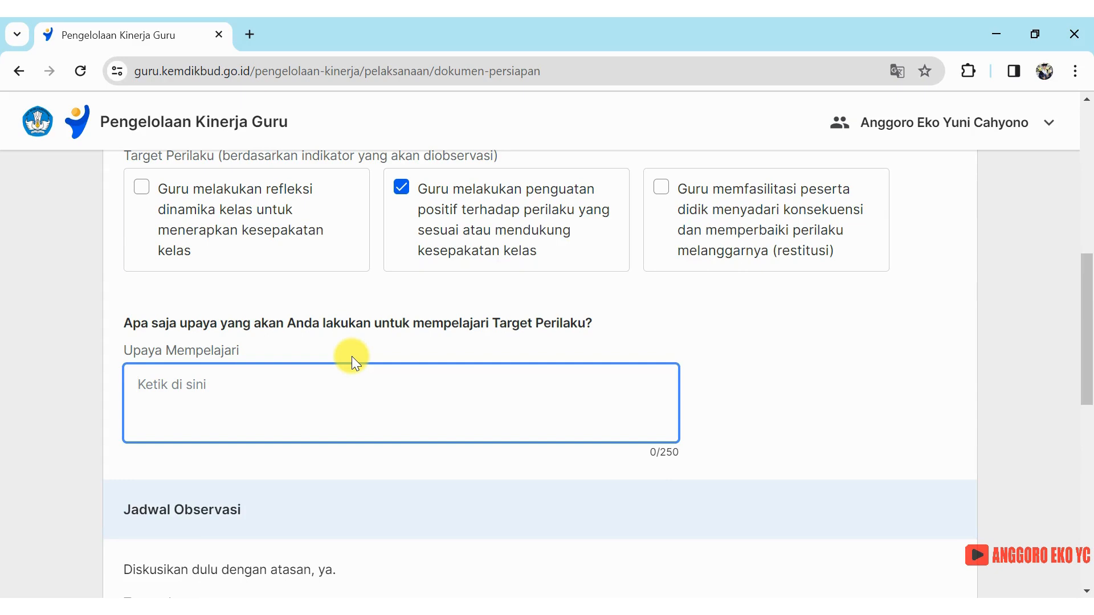
scroll(352, 357, "up", 6)
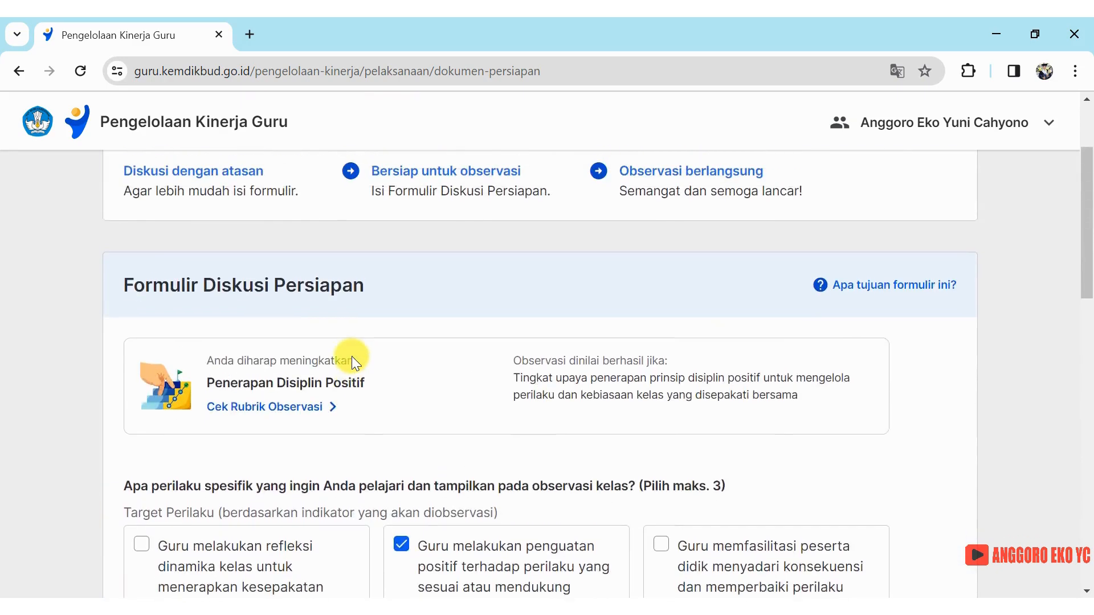
scroll(352, 356, "down", 3)
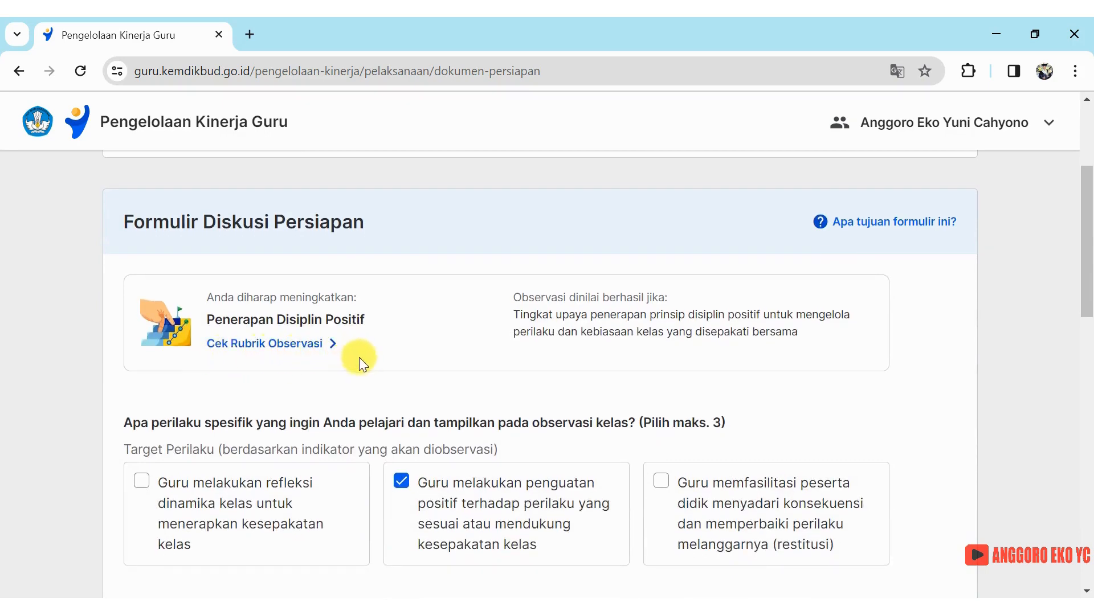
scroll(386, 382, "down", 3)
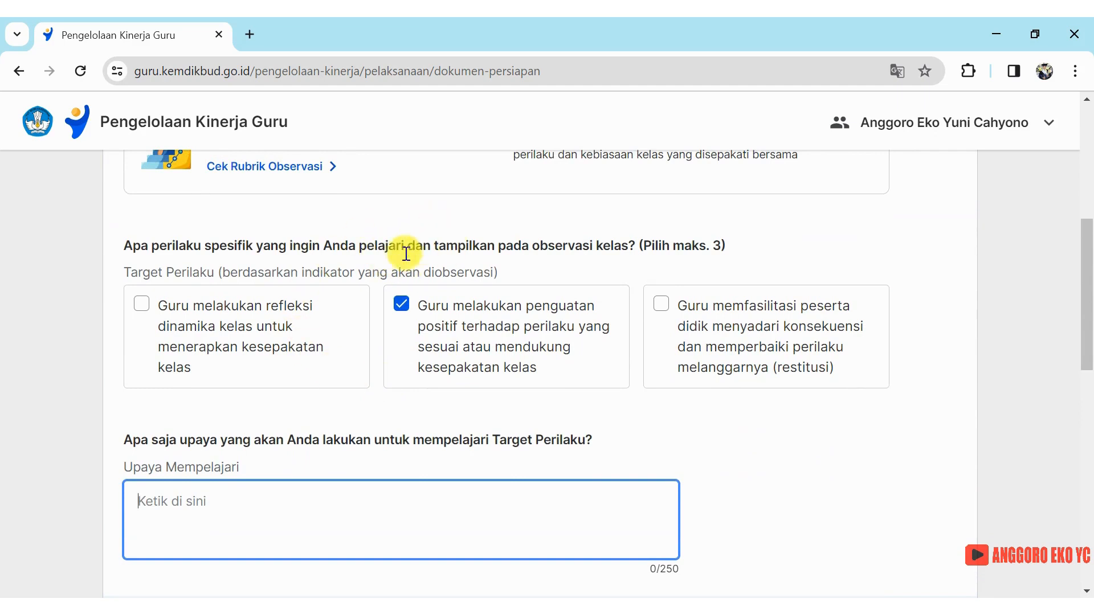
right_click(184, 38)
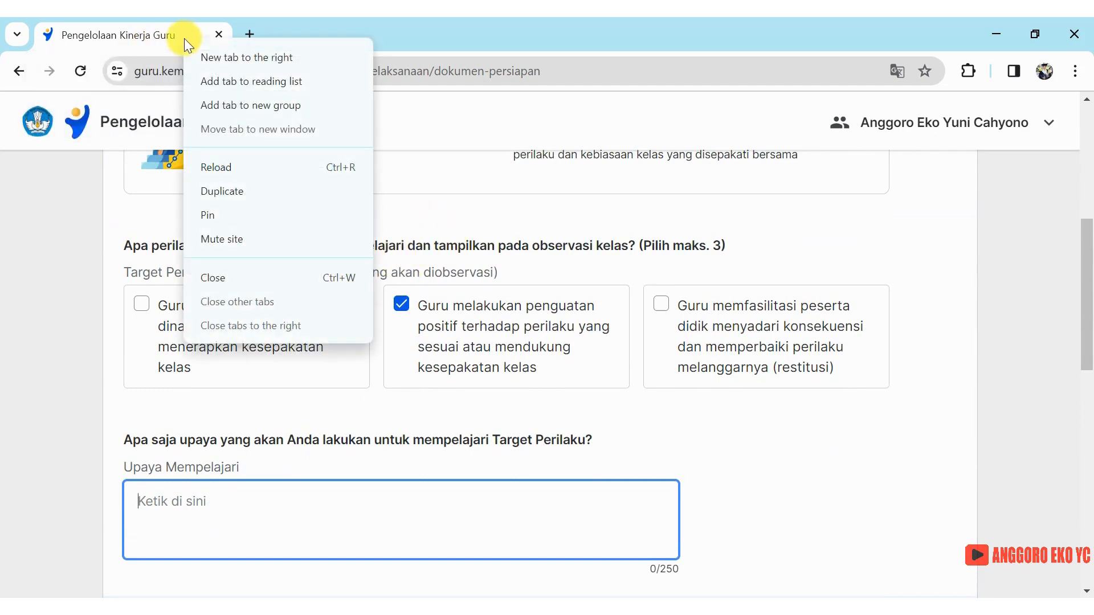
left_click(235, 191)
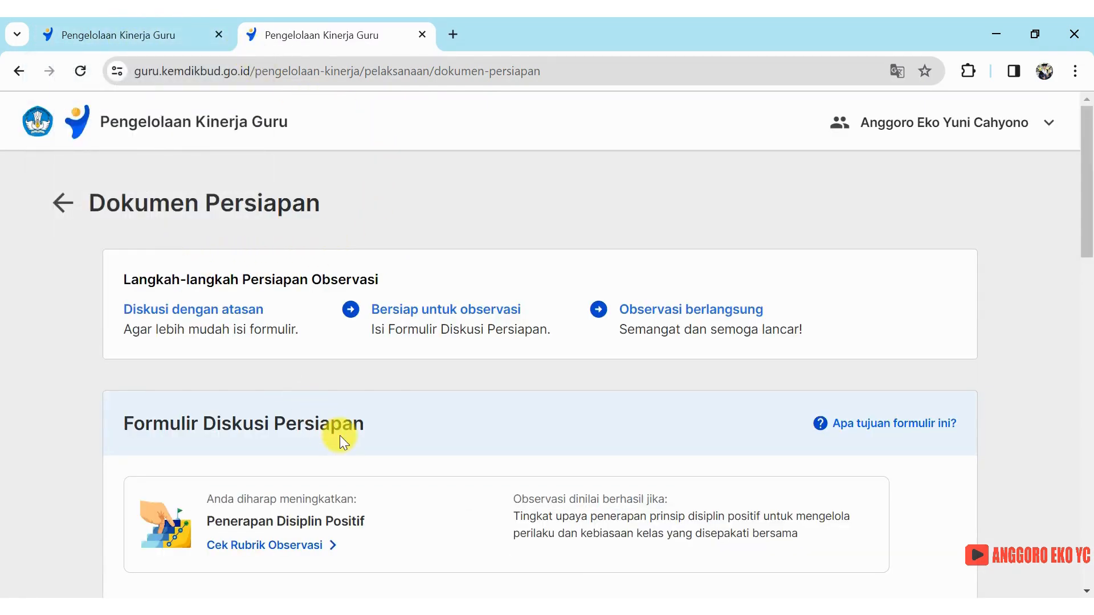
scroll(339, 435, "down", 3)
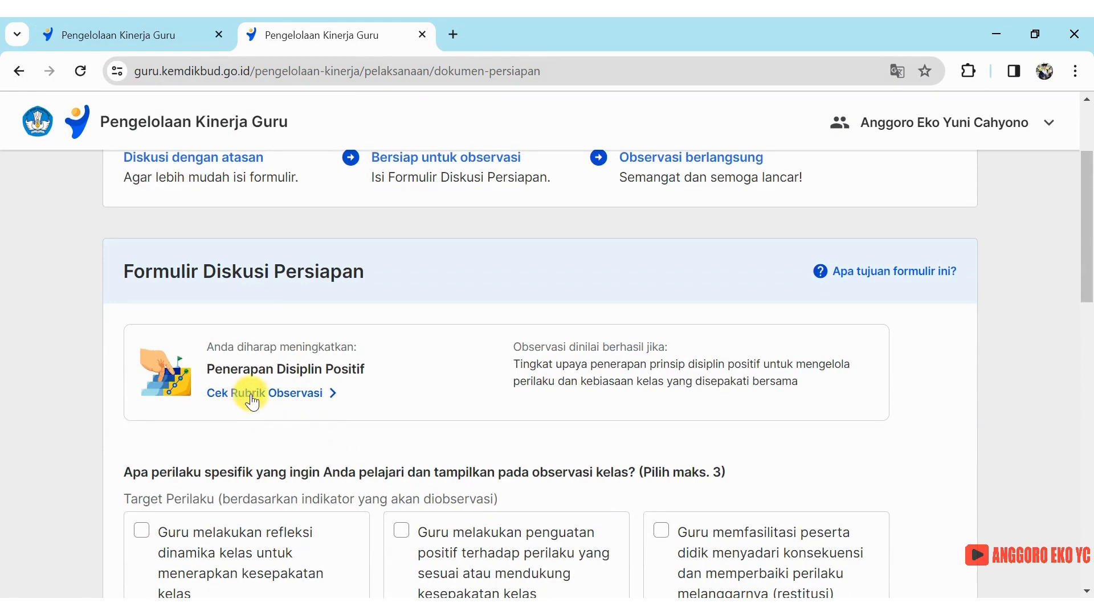
left_click(252, 397)
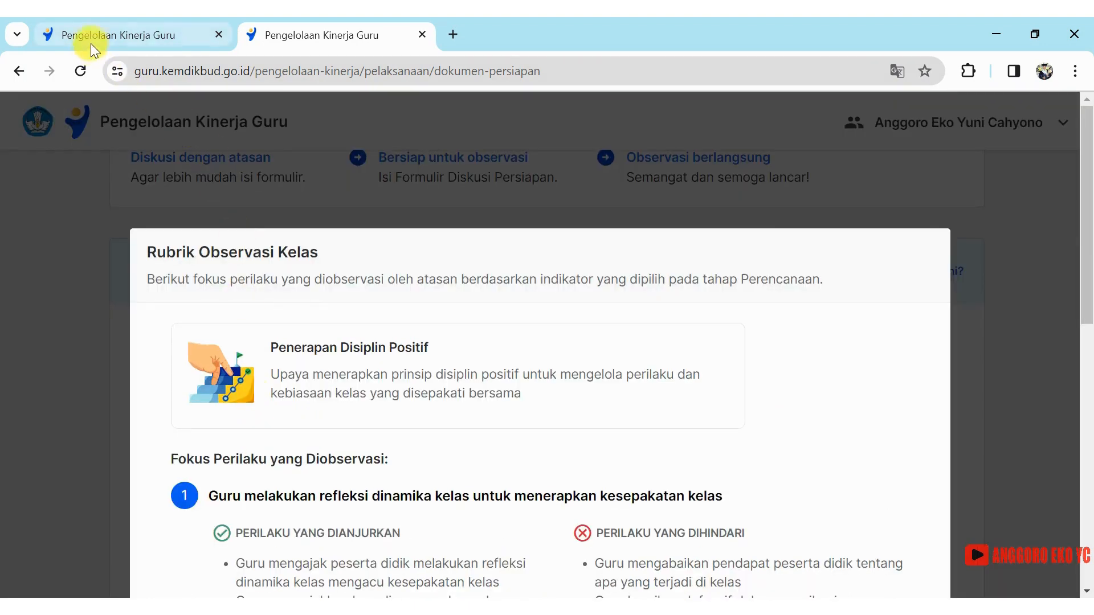
- Copy the three Perilaku yang Dianjurkan points of rubric focus 2, on penguatan positif, into the Upaya Mempelajari answer of the original form
left_click(118, 36)
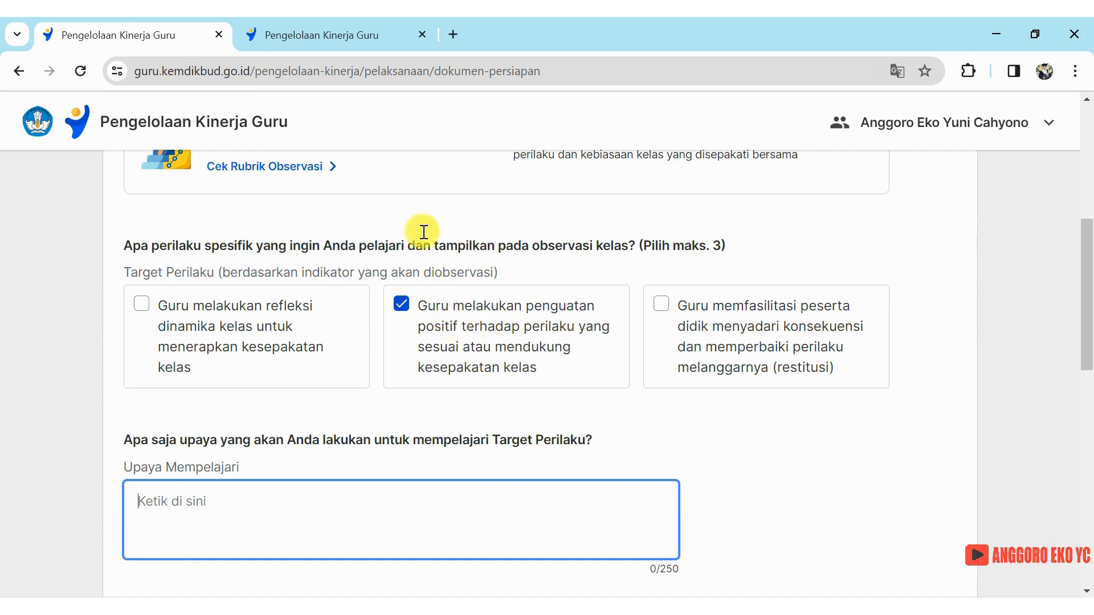
left_click(339, 36)
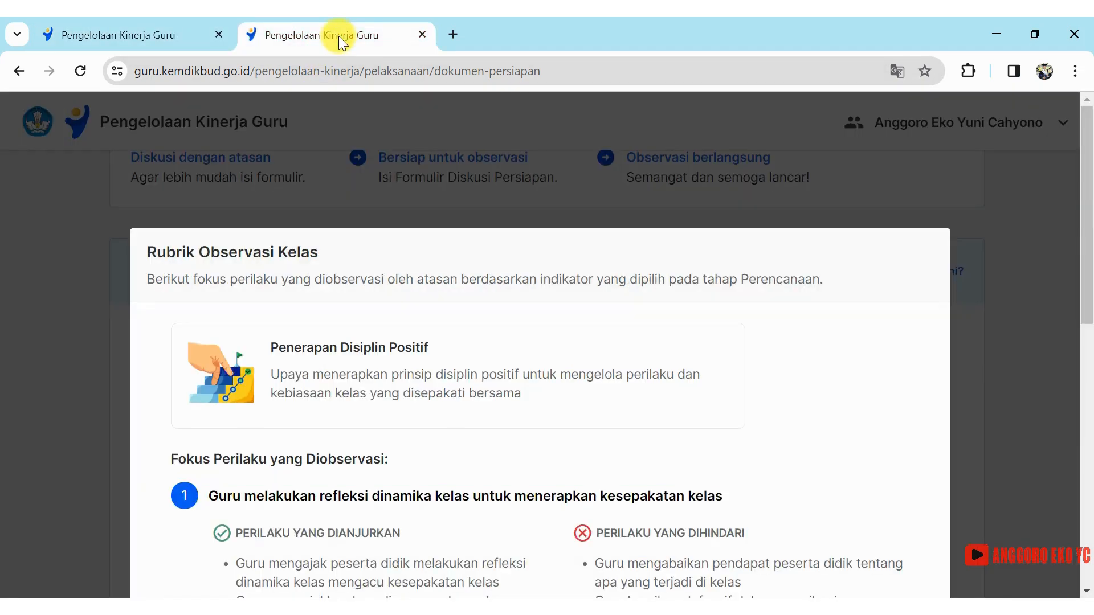
scroll(440, 414, "down", 7)
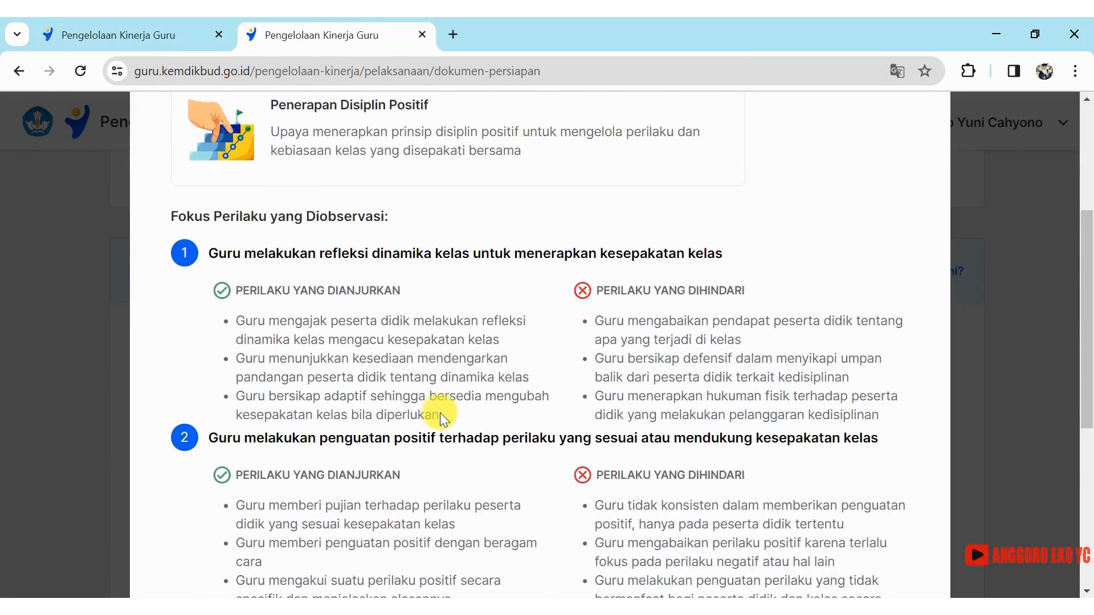
scroll(441, 413, "down", 1)
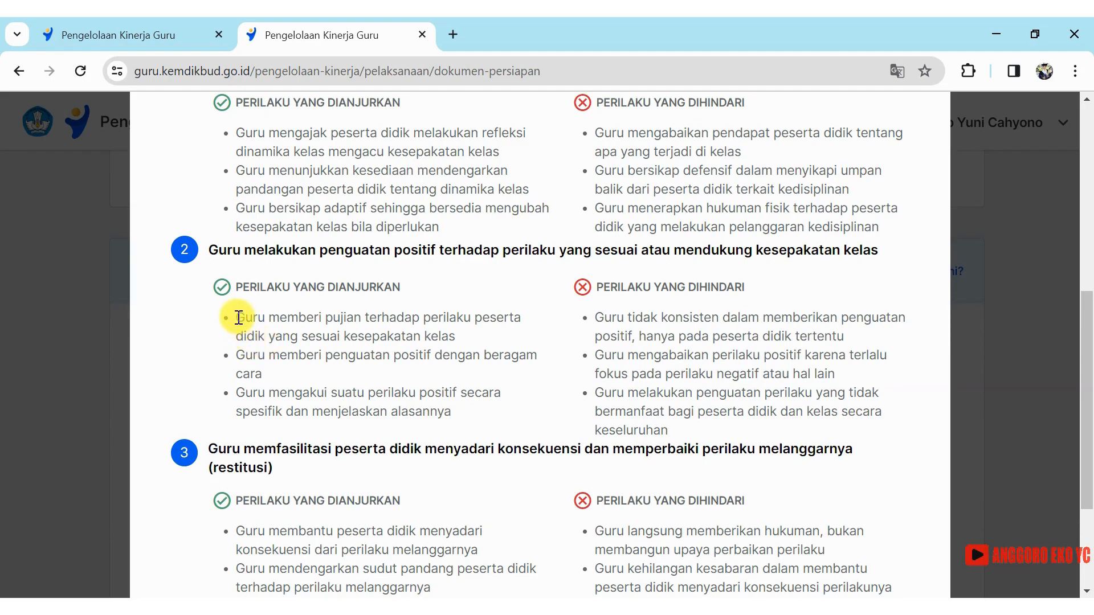
left_click_drag(239, 318, 445, 404)
key("ctrl+c")
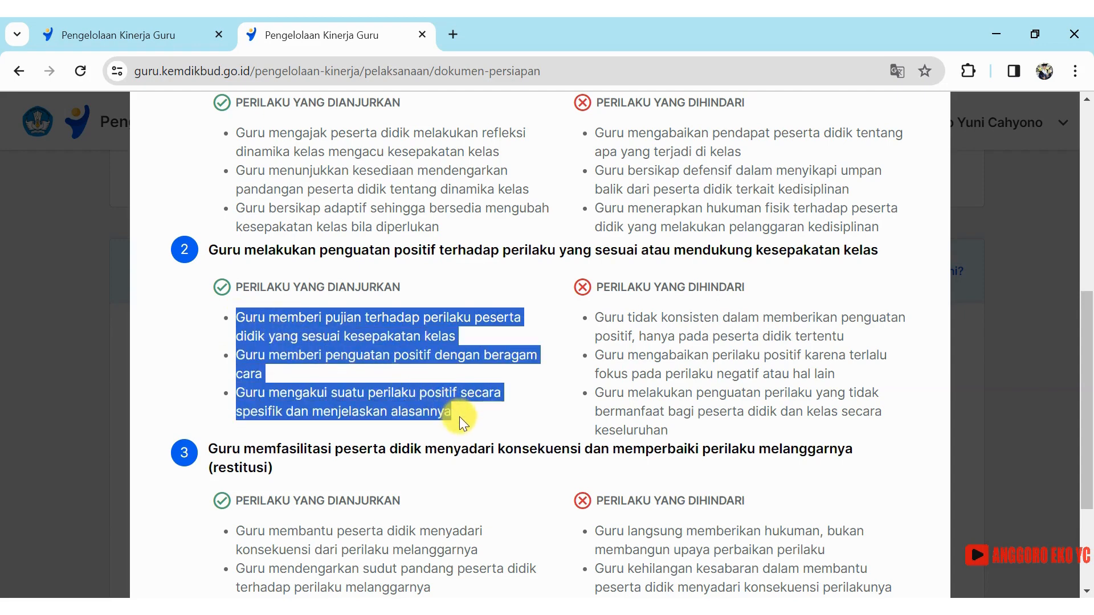
left_click(135, 34)
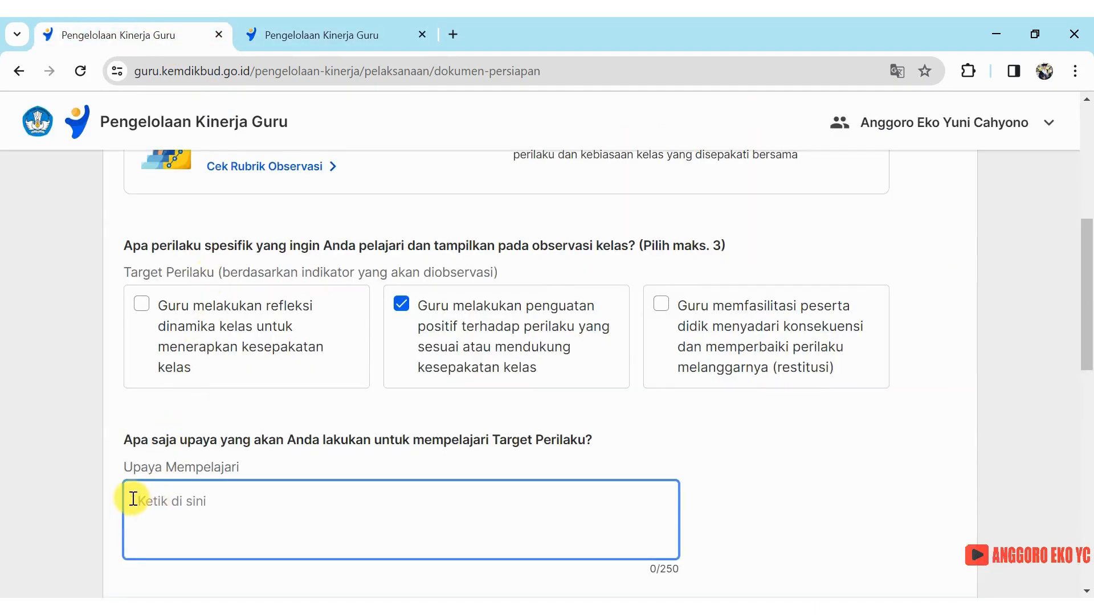
key("ctrl+v")
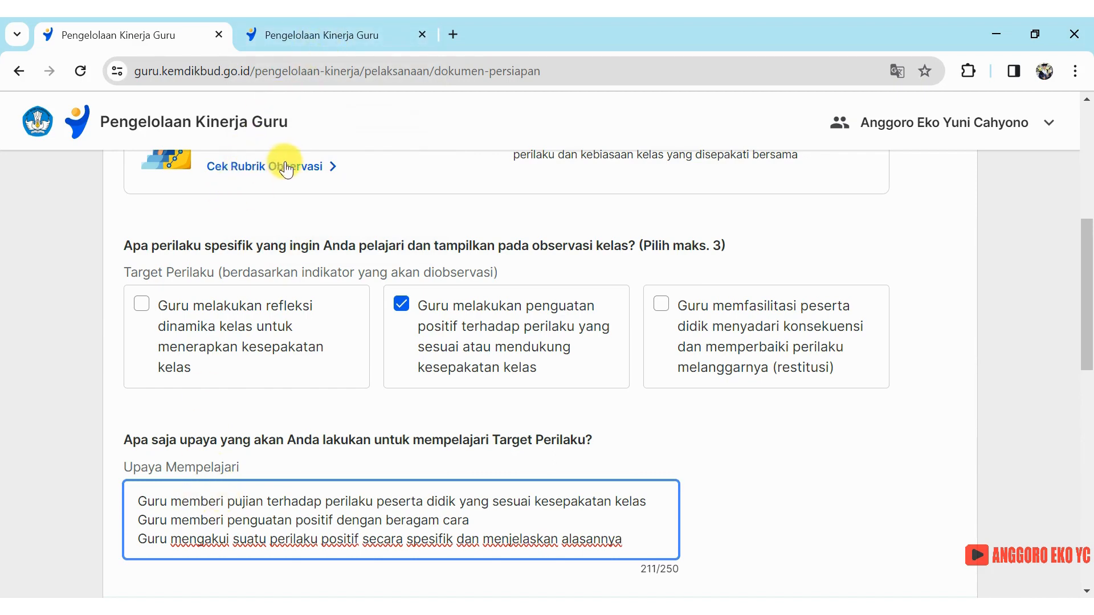
- Remove the line "Guru memberi penguatan positif dengan beragam cara" from the Upaya Mempelajari answer, closing up the empty line
left_click(336, 32)
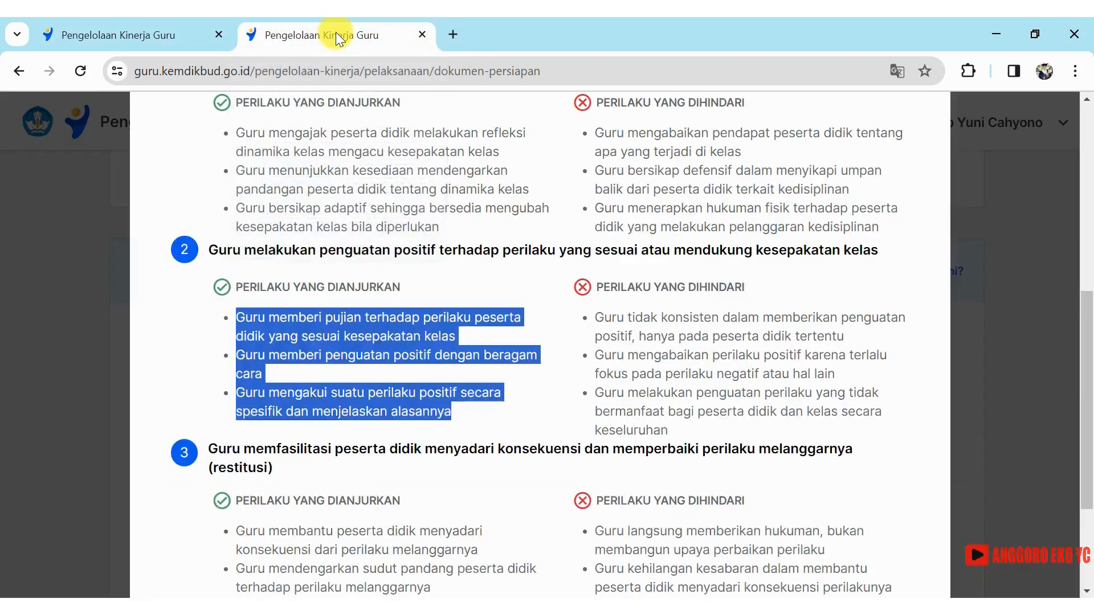
left_click(180, 317)
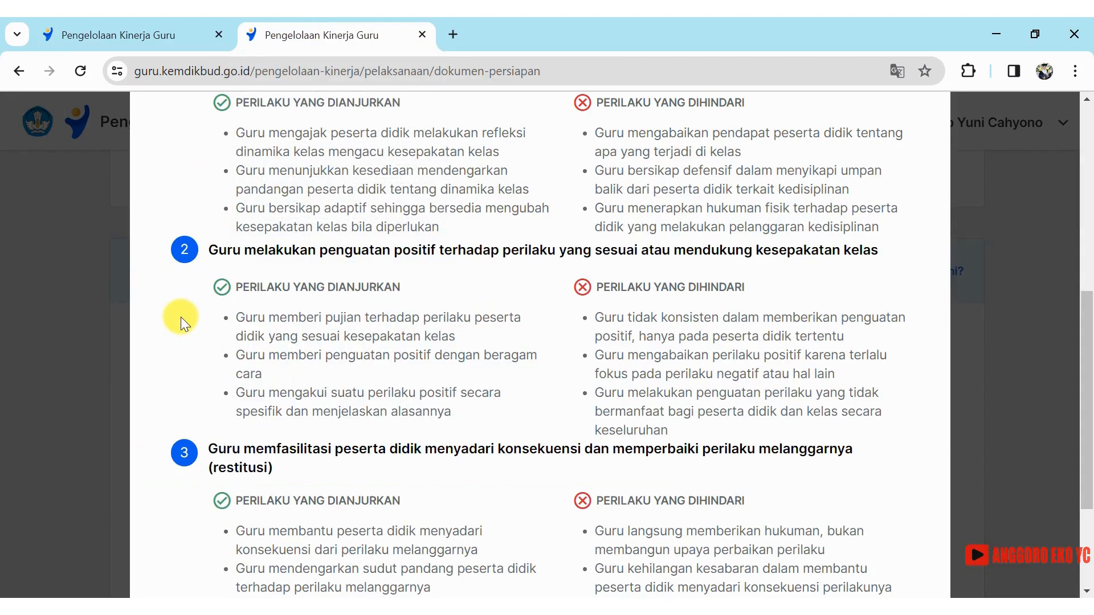
left_click(139, 35)
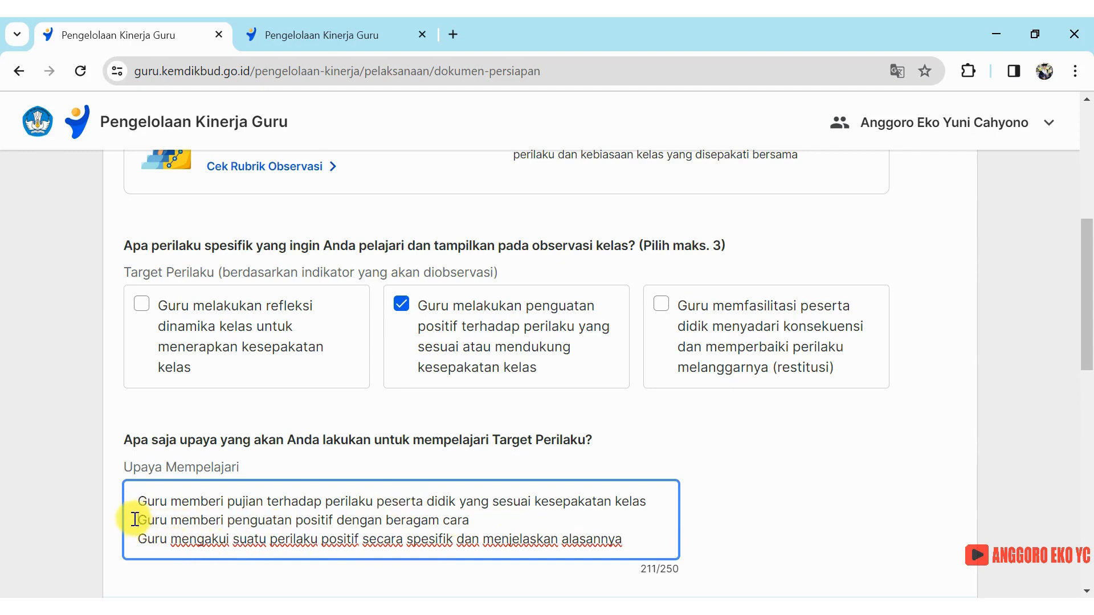
left_click_drag(136, 519, 481, 520)
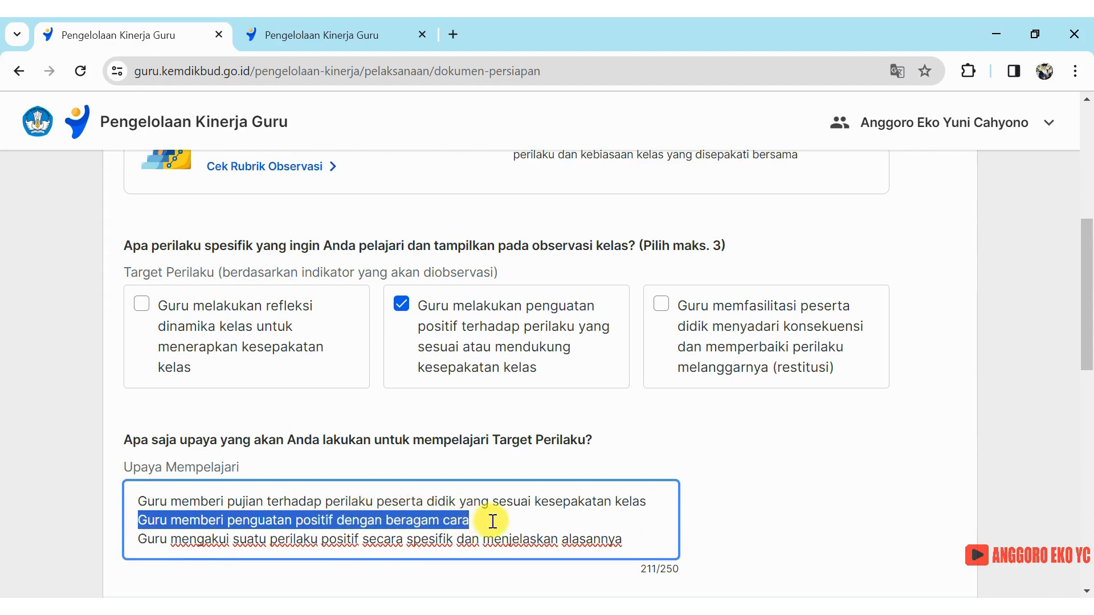
key("BackSpace")
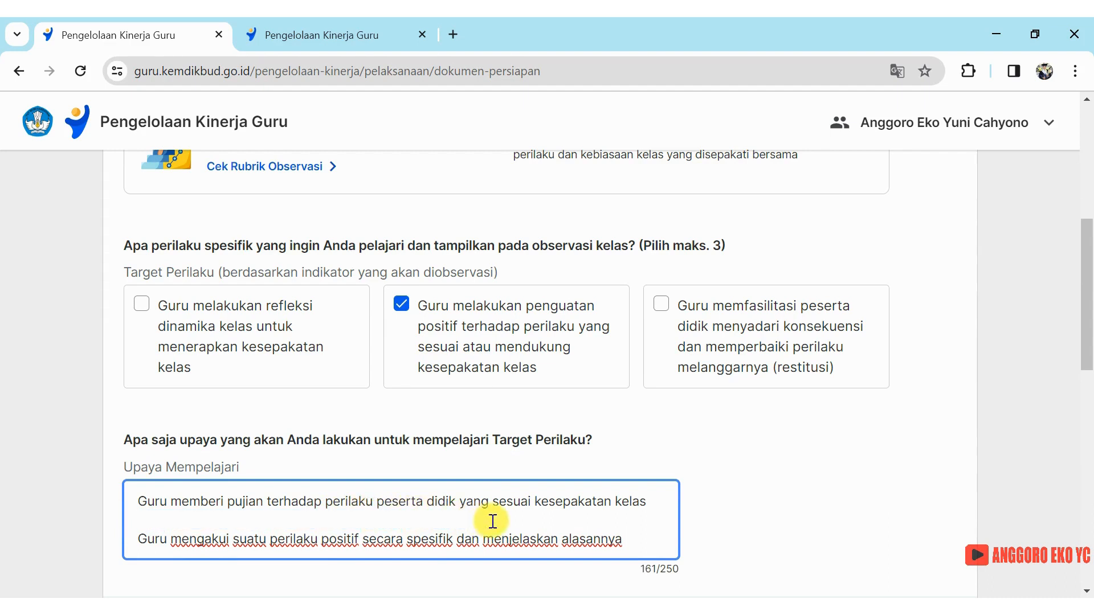
key("Delete")
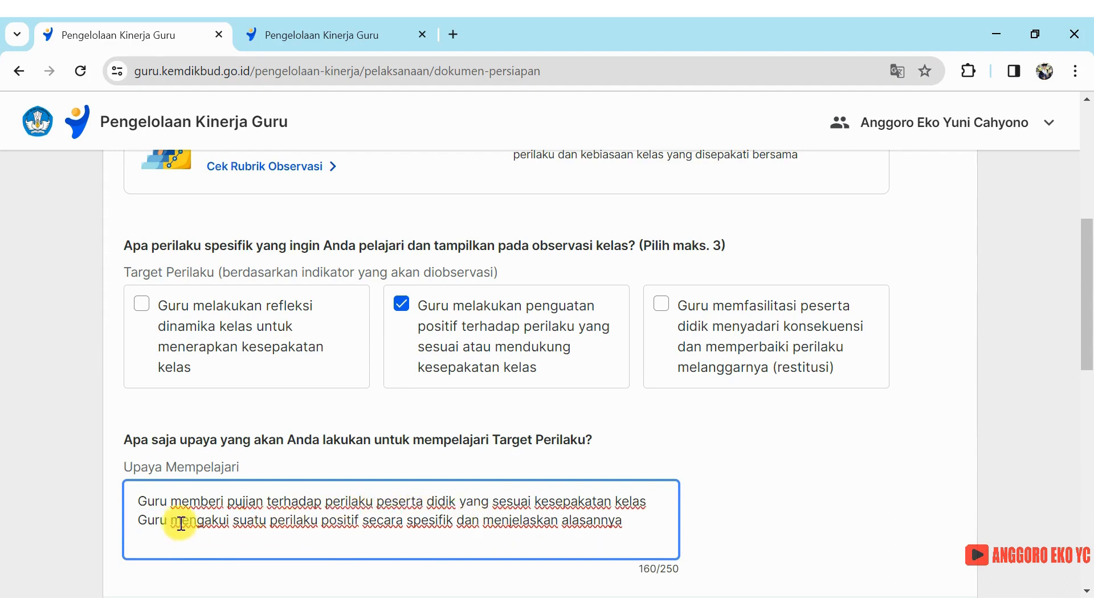
- Join the two remaining Upaya Mempelajari lines into one sentence with ", dan" before "Guru mengakui"
left_click(139, 521)
key("BackSpace")
type(",")
type("dan")
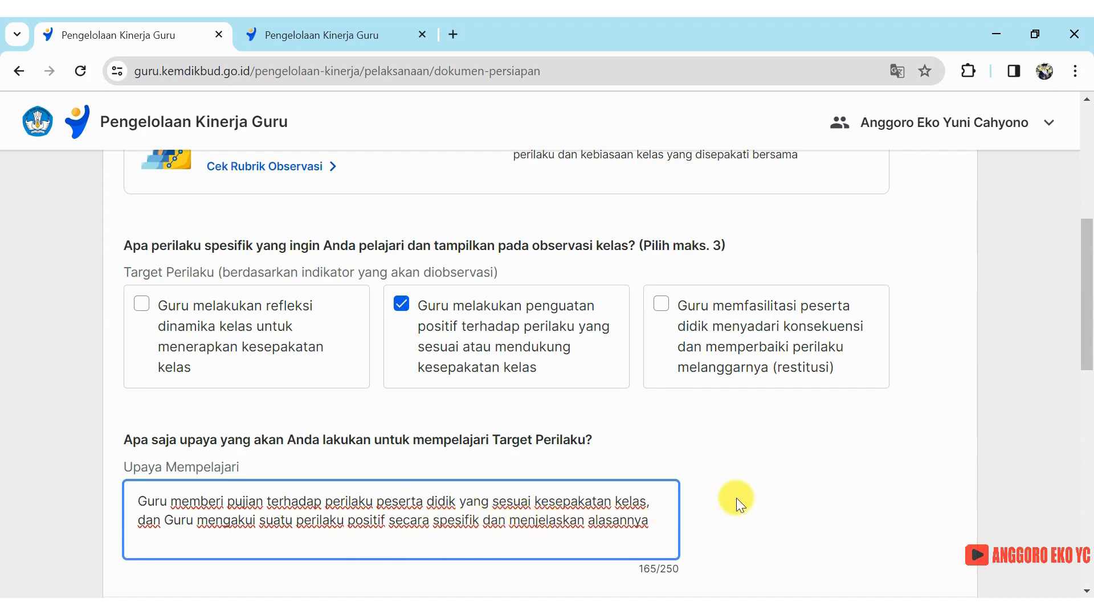
- Set the Tanggal of the Jadwal Observasi to 4 Maret 2024
scroll(763, 489, "down", 4)
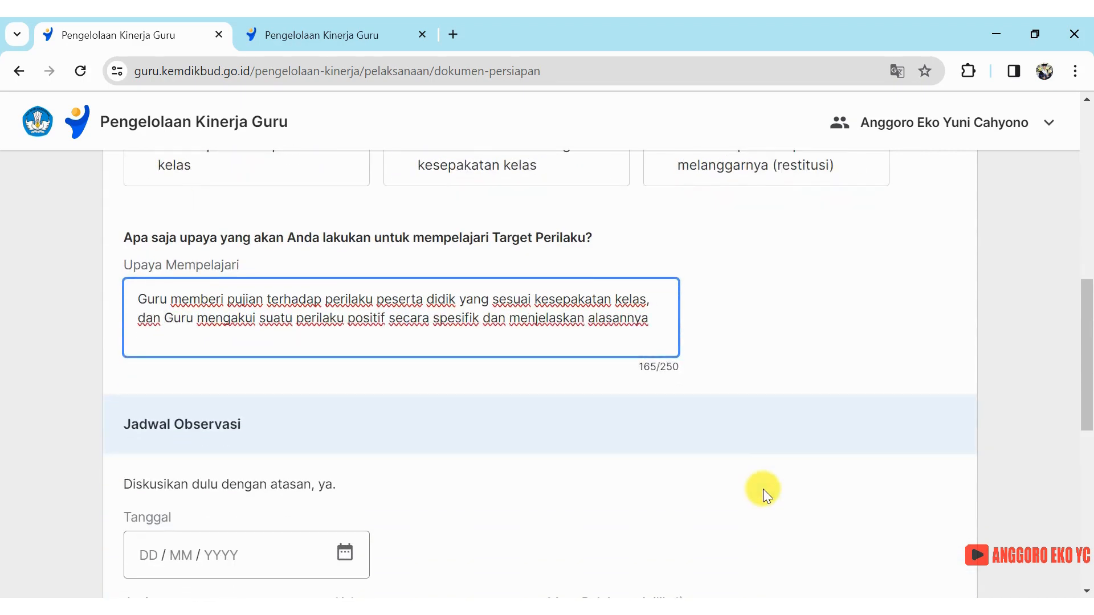
scroll(763, 489, "down", 2)
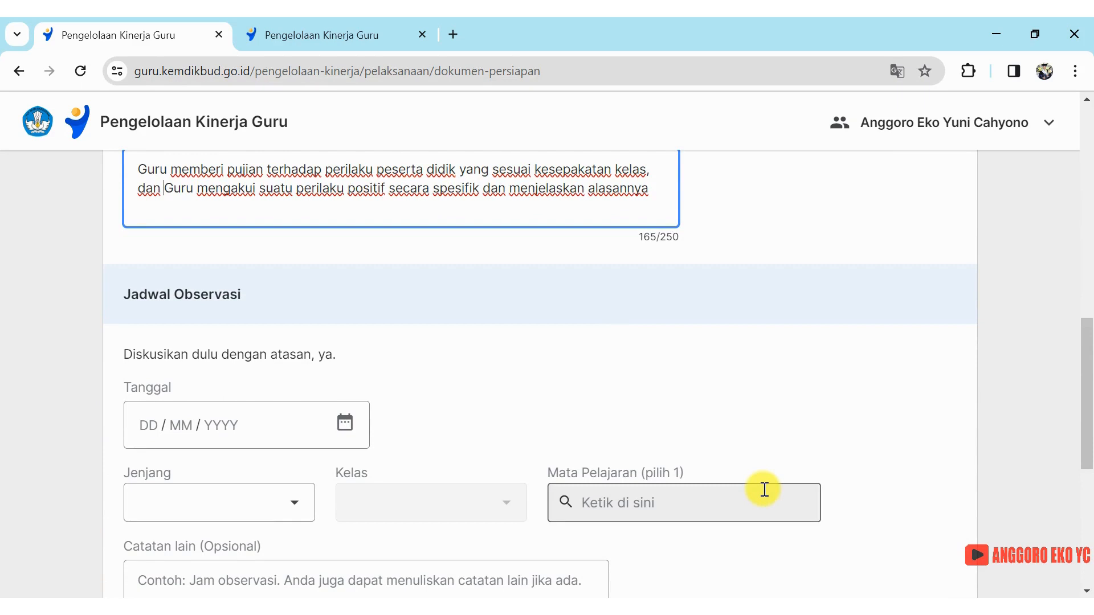
scroll(763, 490, "down", 2)
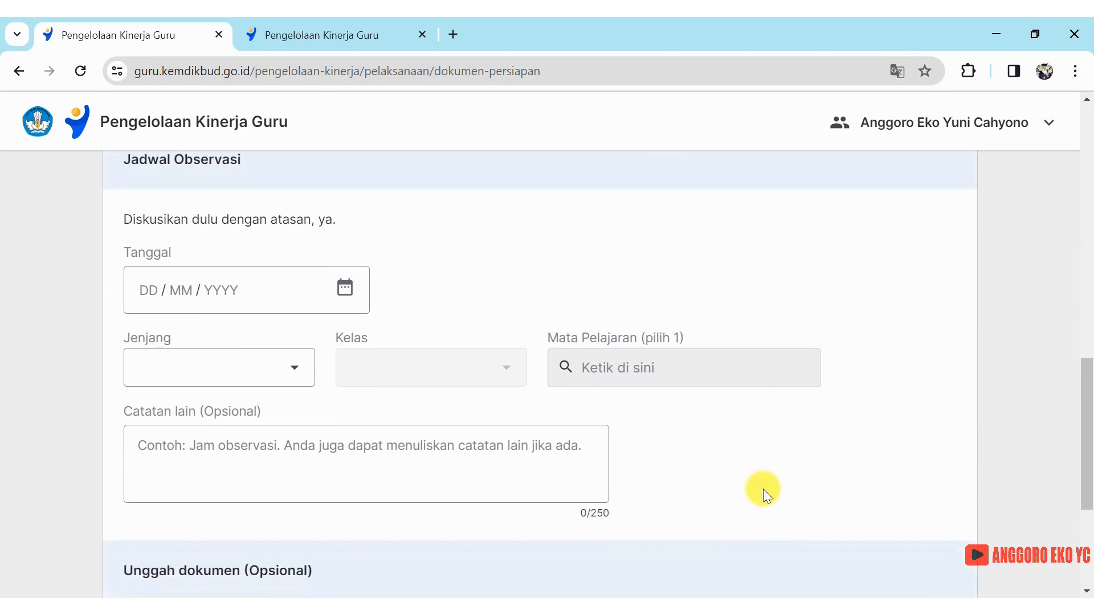
scroll(764, 489, "up", 1)
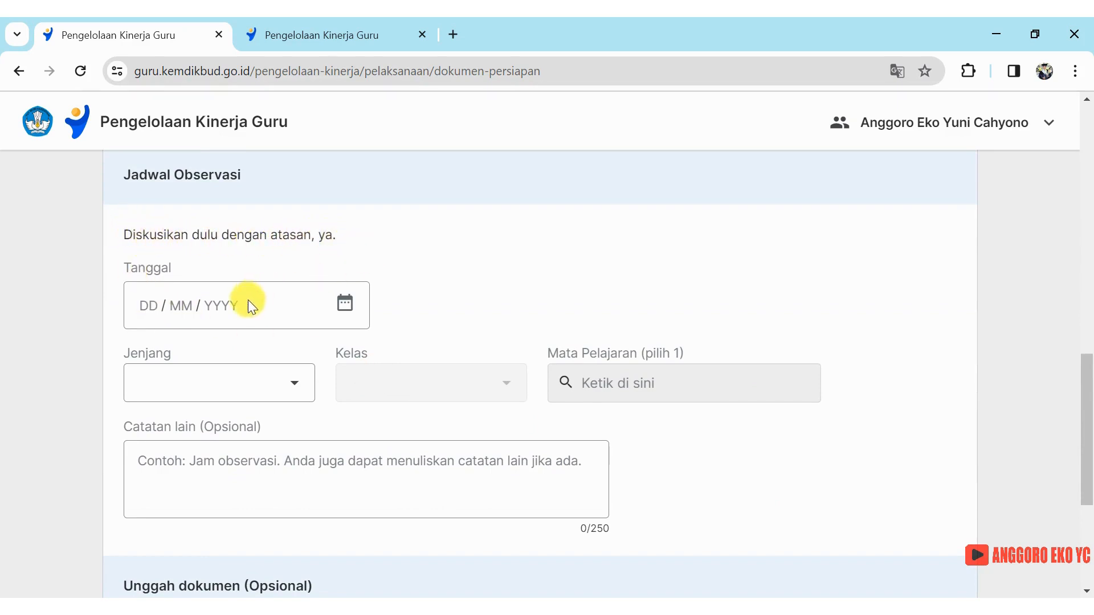
left_click(344, 312)
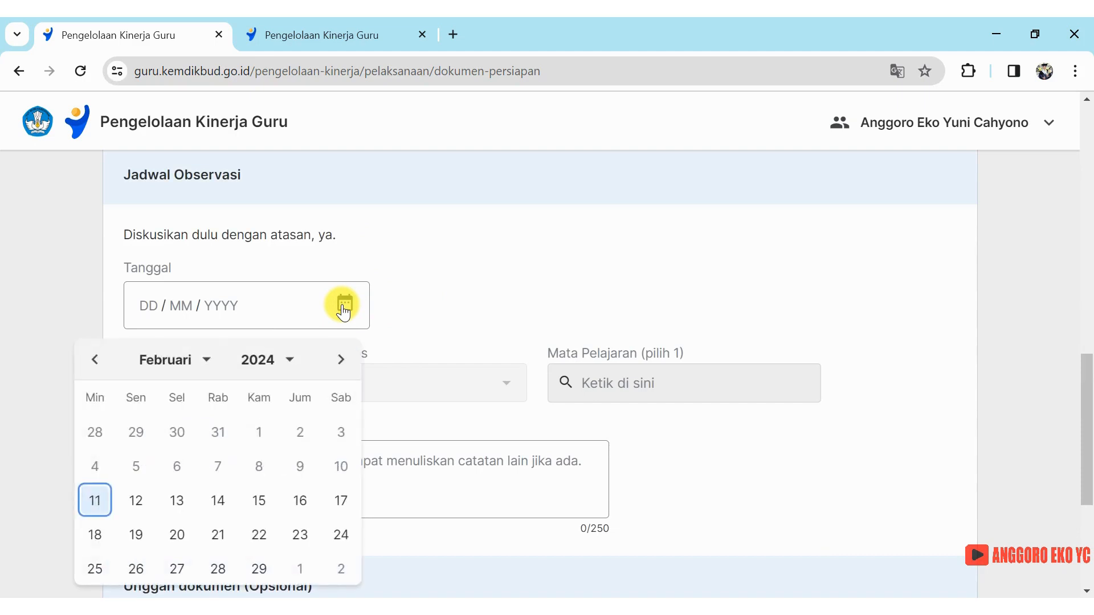
left_click(206, 365)
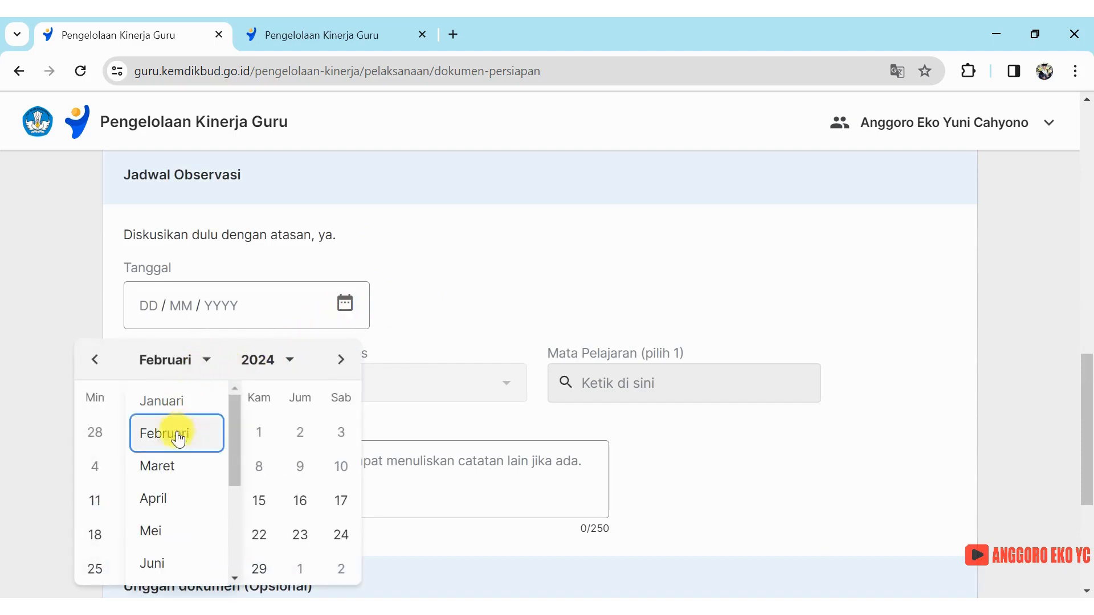
left_click(161, 469)
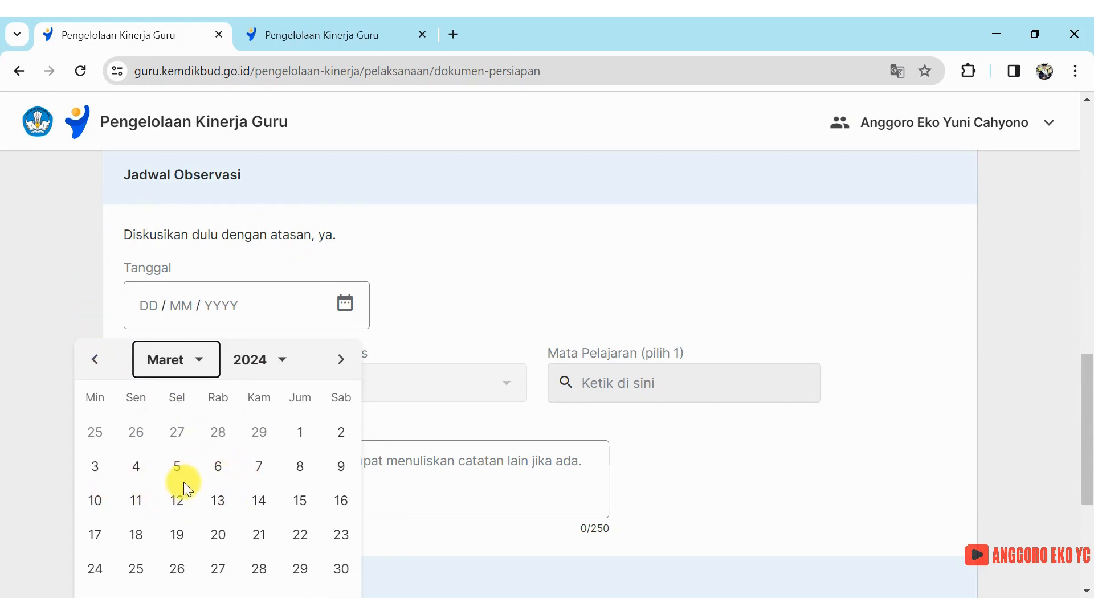
left_click(137, 468)
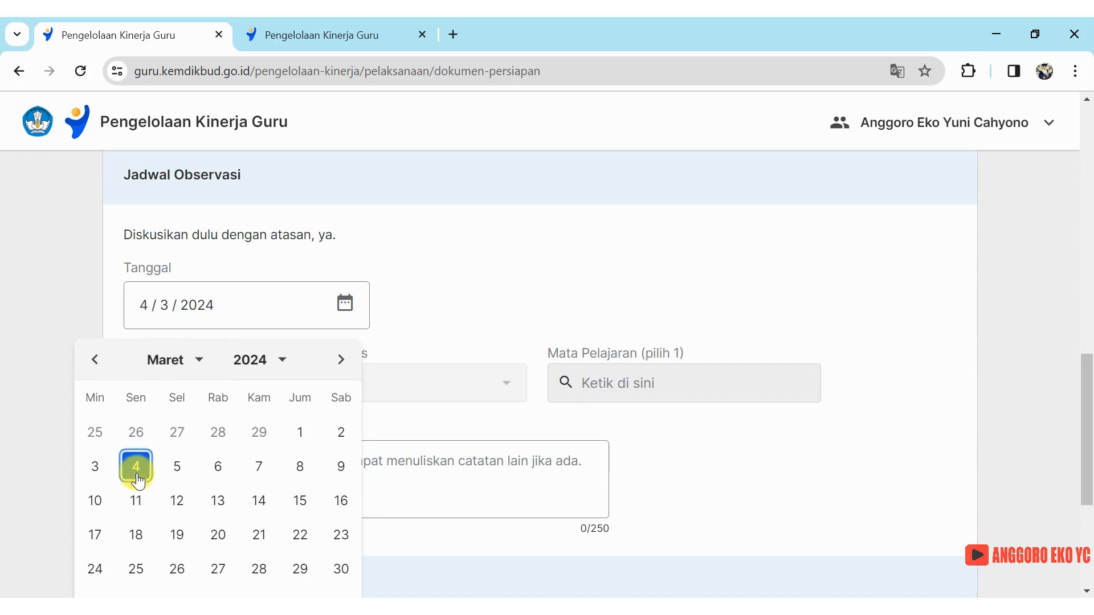
left_click(451, 303)
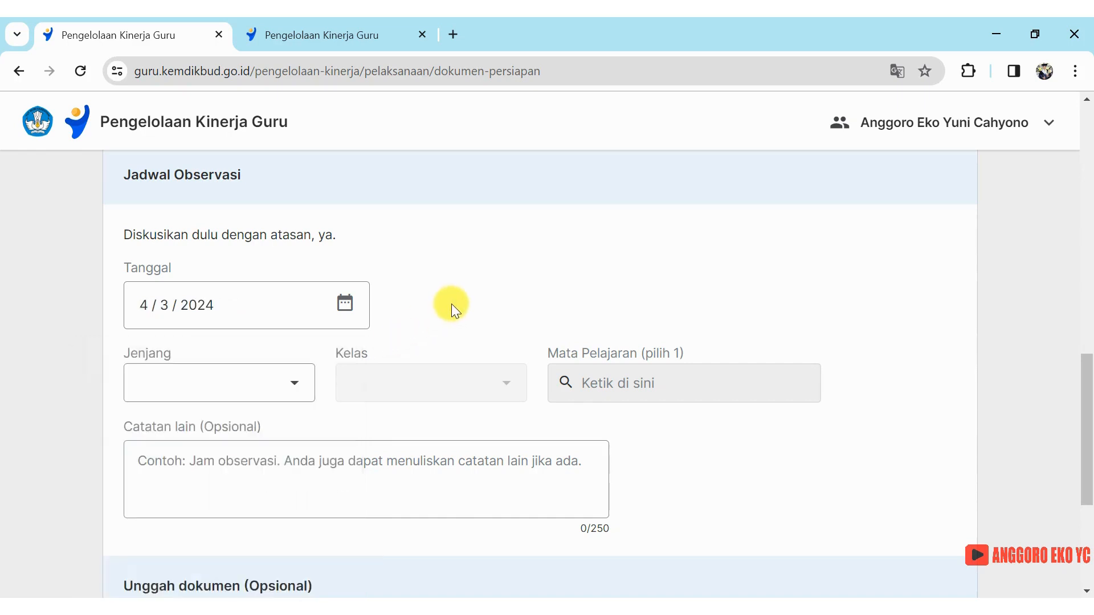
- Set the Jadwal Observasi to Jenjang SMP, Kelas 8 and Mata Pelajaran Matematika
left_click(295, 391)
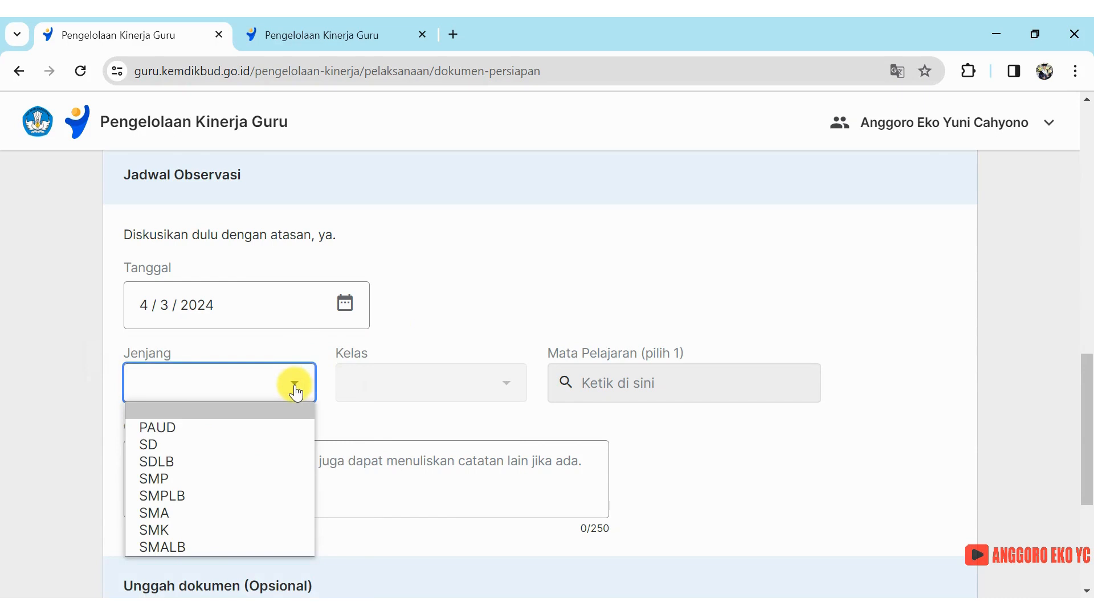
left_click(234, 480)
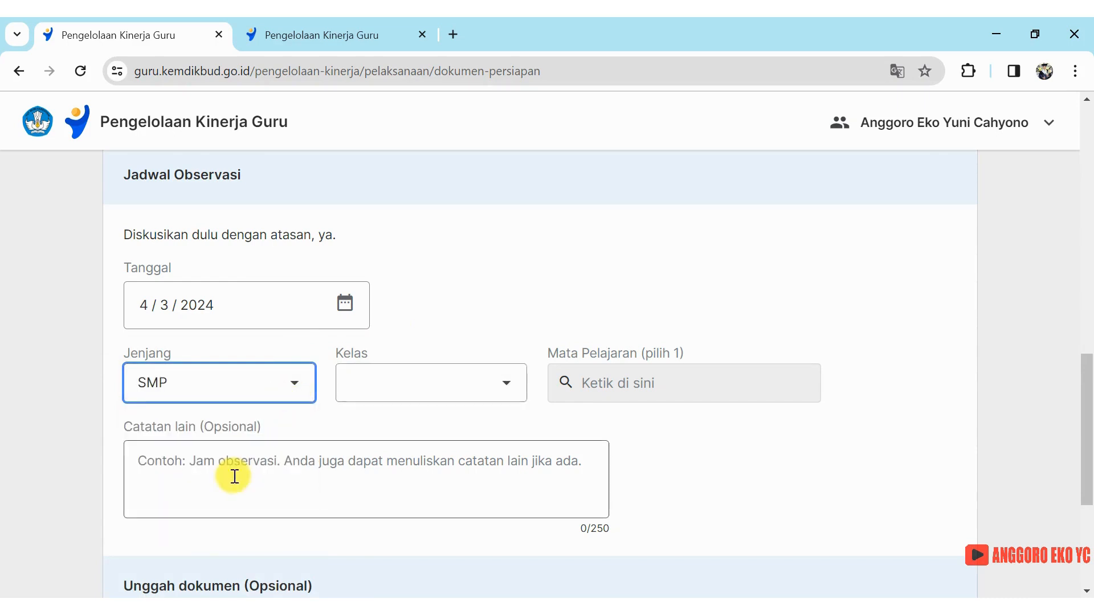
left_click(507, 393)
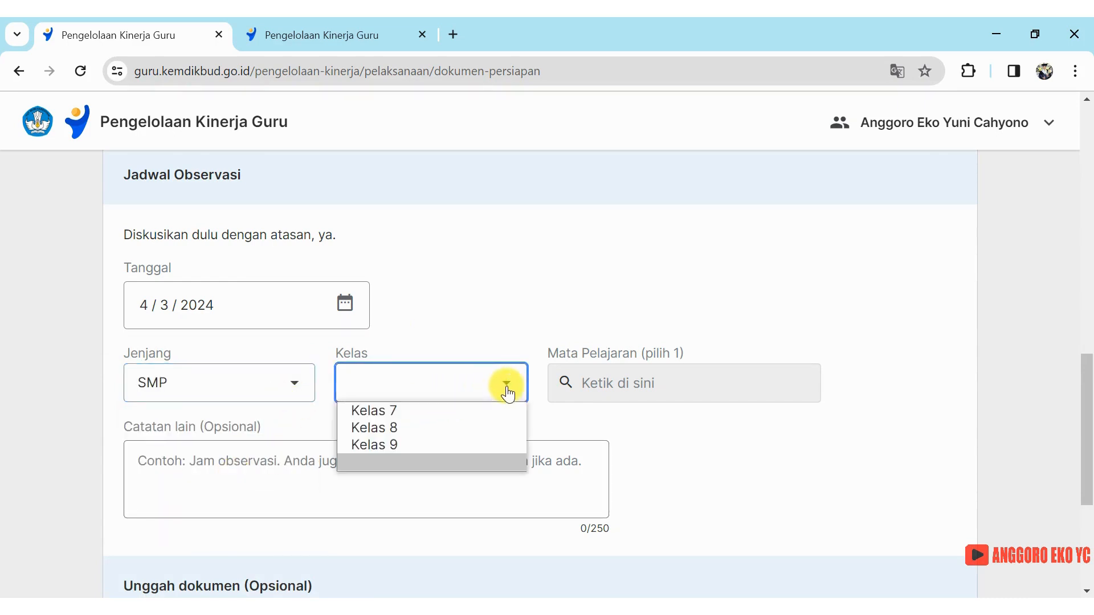
left_click(444, 428)
left_click(581, 386)
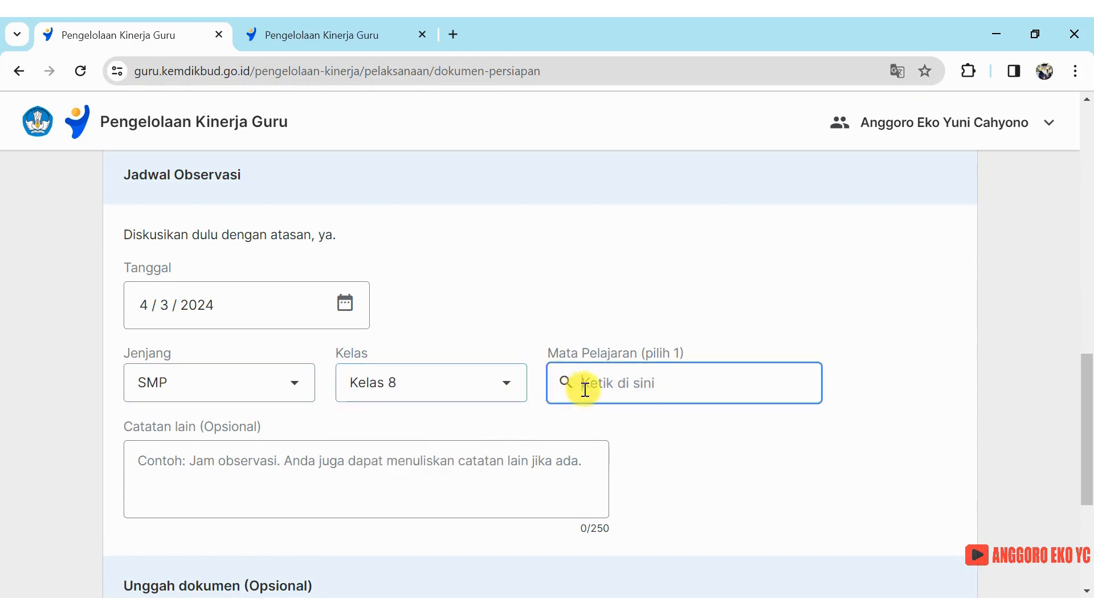
type("Ma")
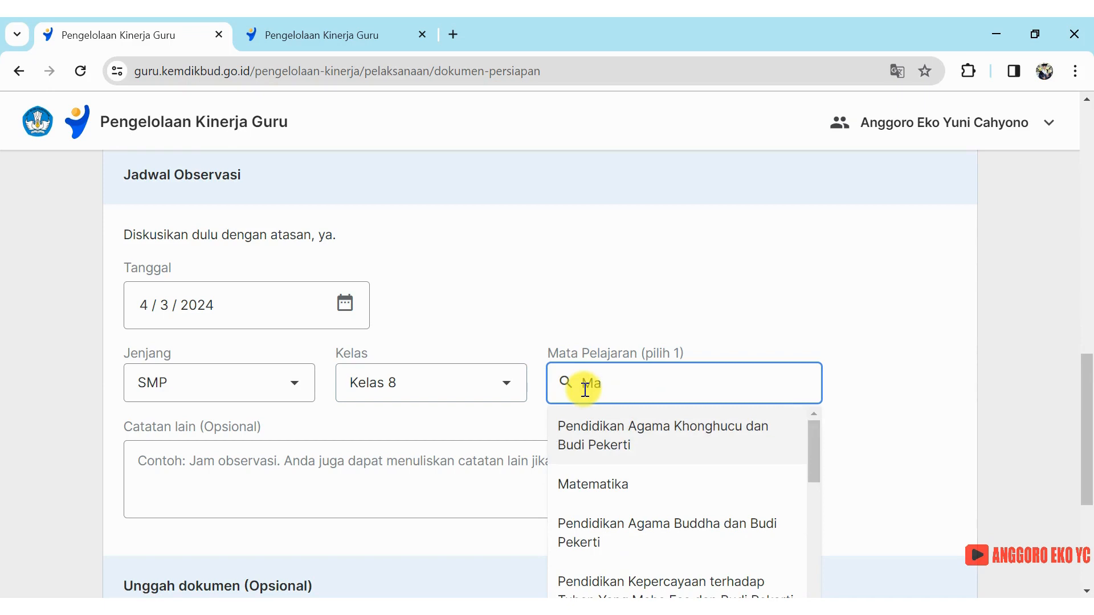
left_click(597, 488)
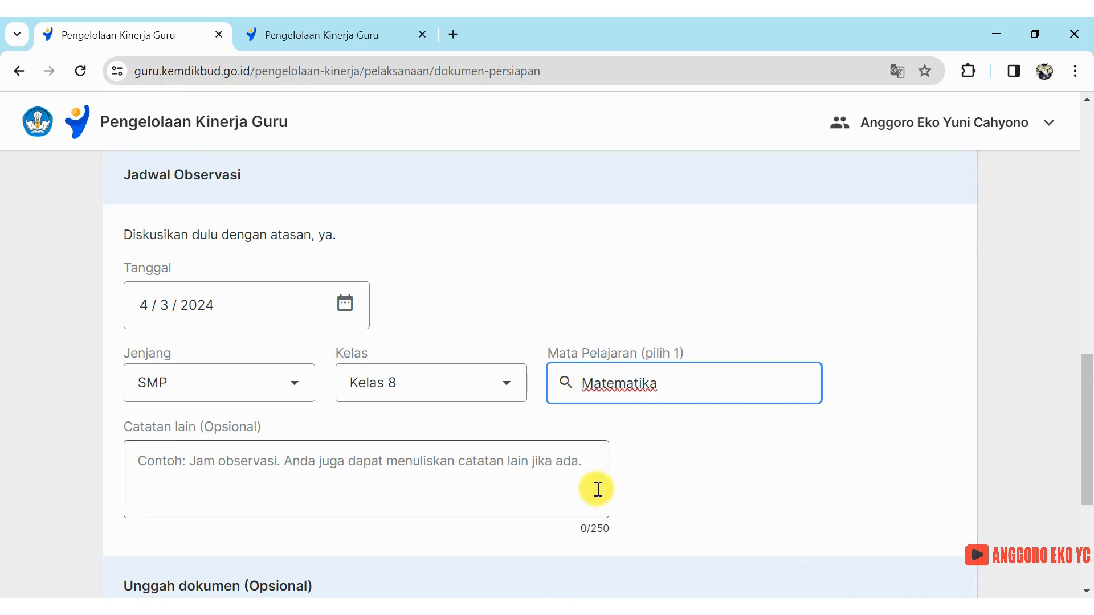
- Enter "Jam ke 3-4 di kelas 8C" as the Catatan lain of the Jadwal Observasi
left_click(137, 463)
type("Jam ke ")
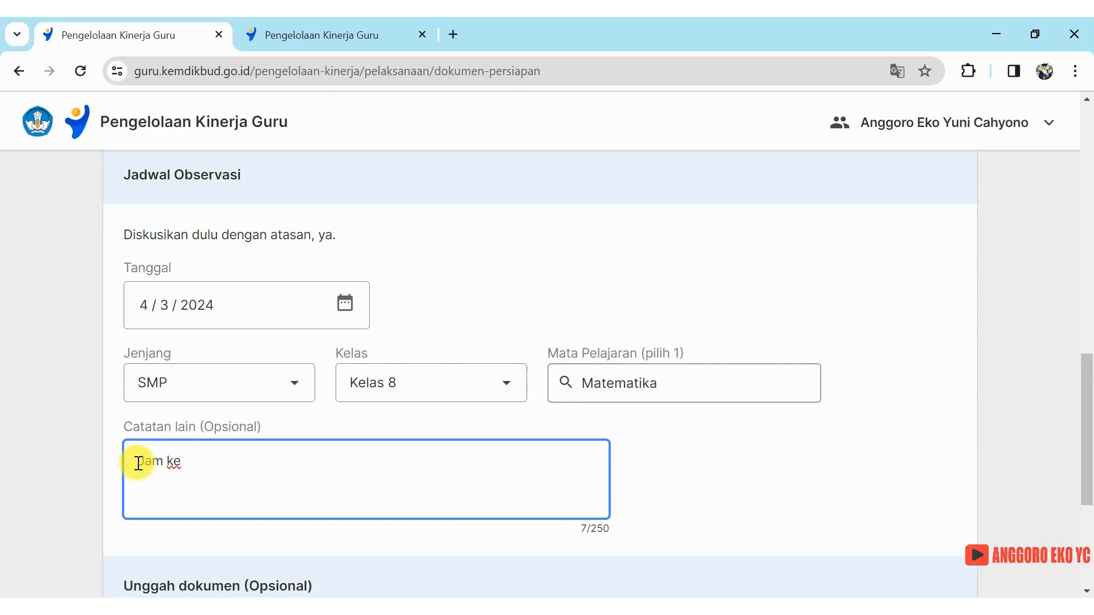
type("3")
type("-4")
type(" :")
key("BackSpace")
key("BackSpace")
type("di elas")
key("BackSpace")
key("BackSpace")
key("BackSpace")
key("BackSpace")
type("kelas *")
key("BackSpace")
type("8")
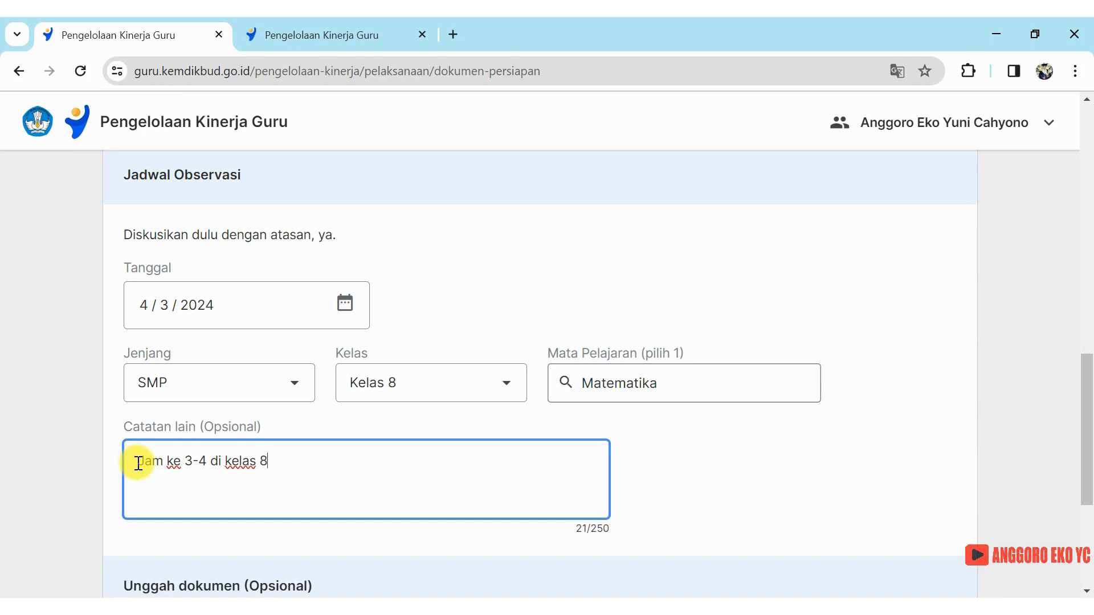
type("C")
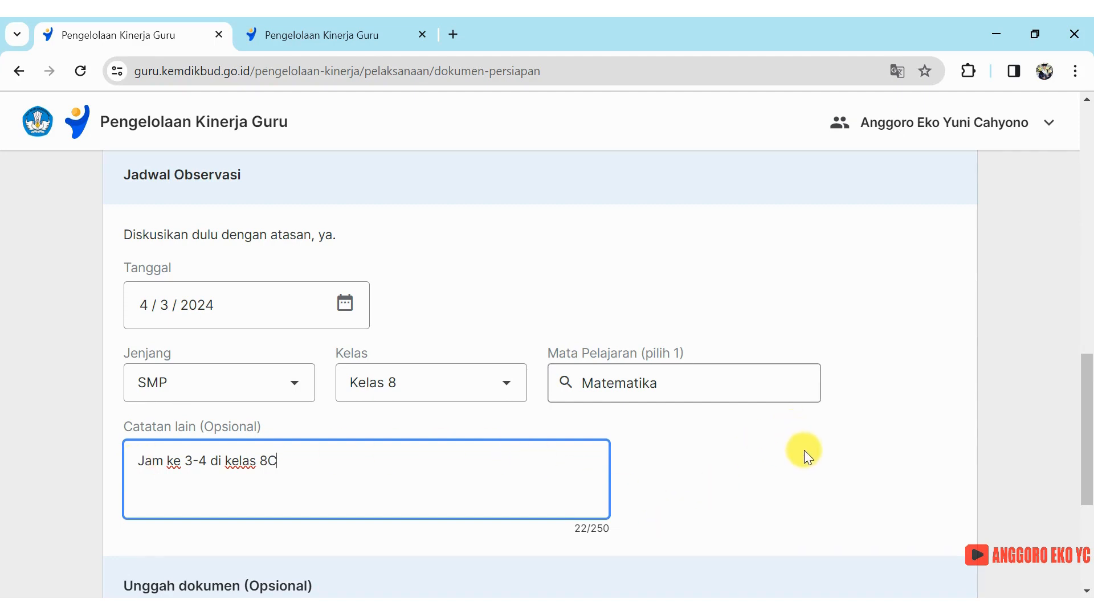
- Upload "Modul Ajar Segitiga Segi Empat - Observasi Kelas" from the eKinerja PMM 24 folder on DATA 2 (E:) as the Dokumen RPP/Modul Ajar/Perangkat Asesmen
scroll(804, 451, "down", 3)
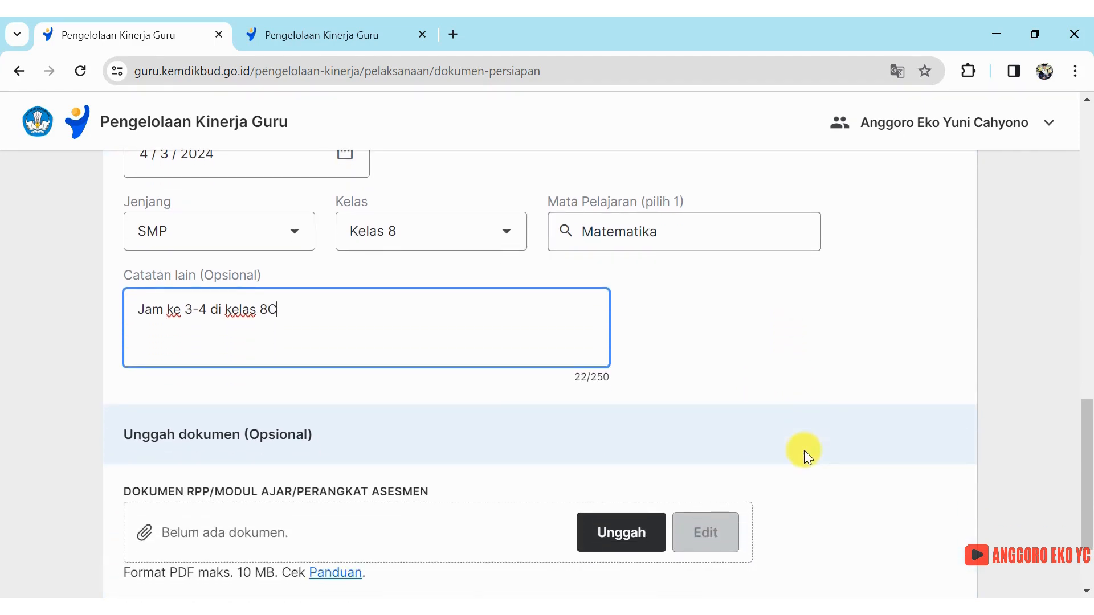
scroll(805, 450, "down", 2)
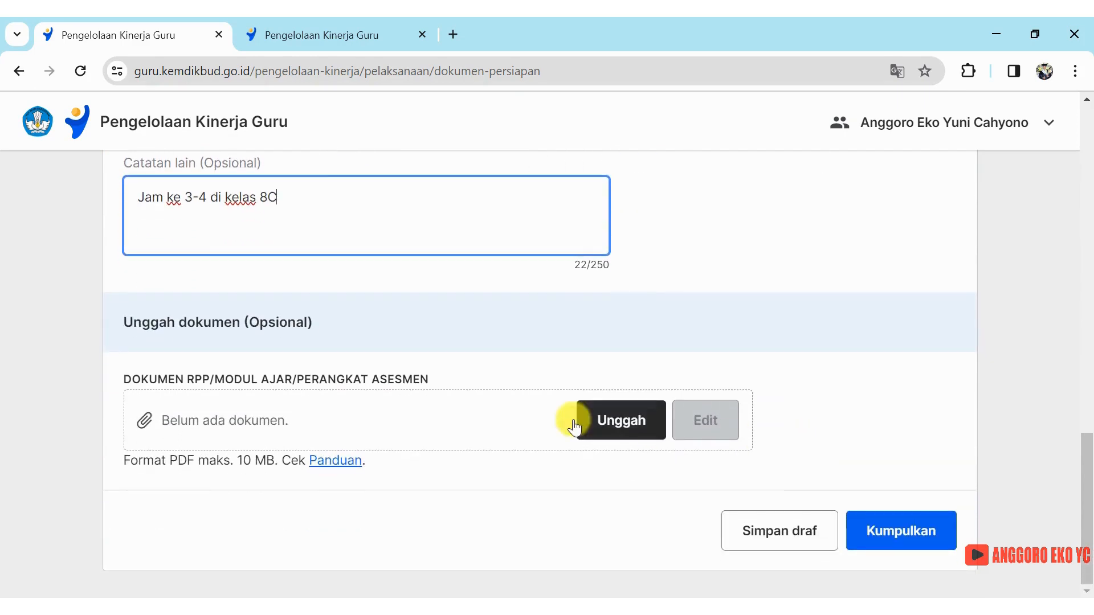
left_click(518, 318)
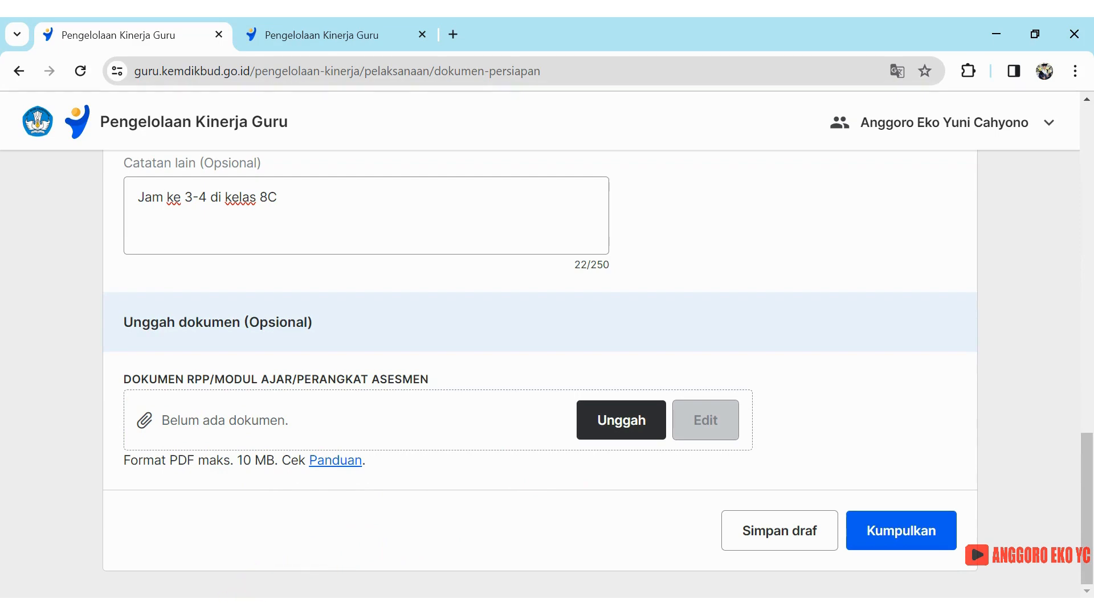
left_click(240, 607)
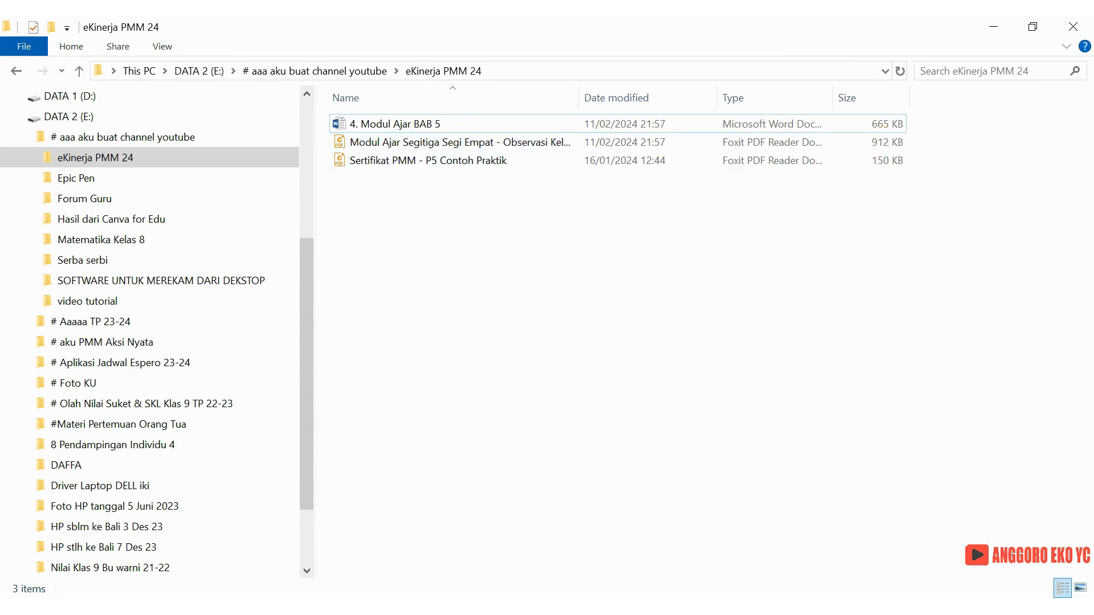
left_click(322, 607)
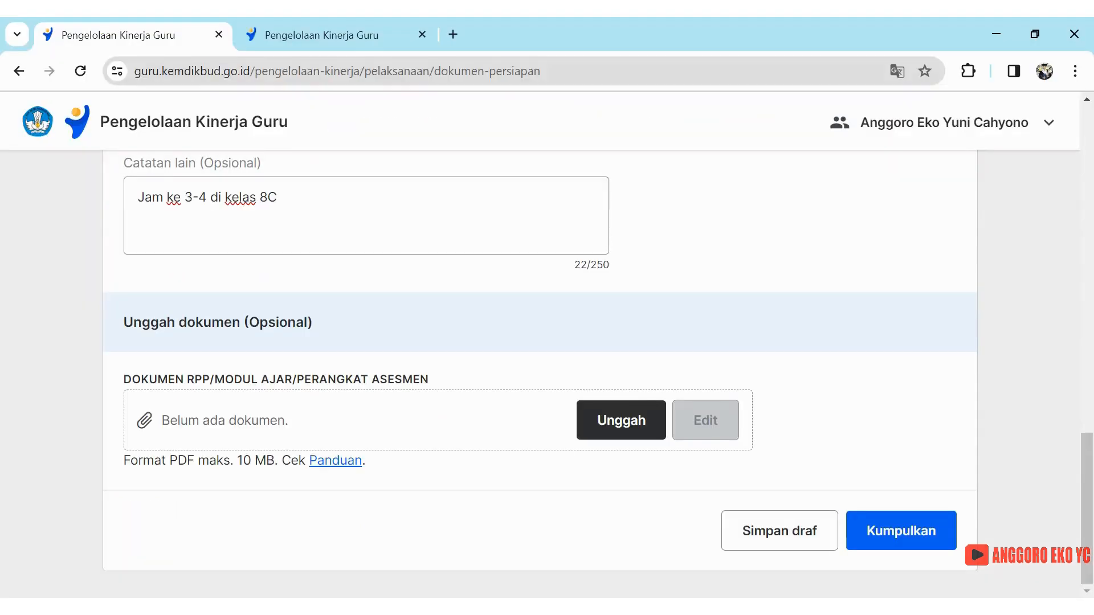
left_click(619, 421)
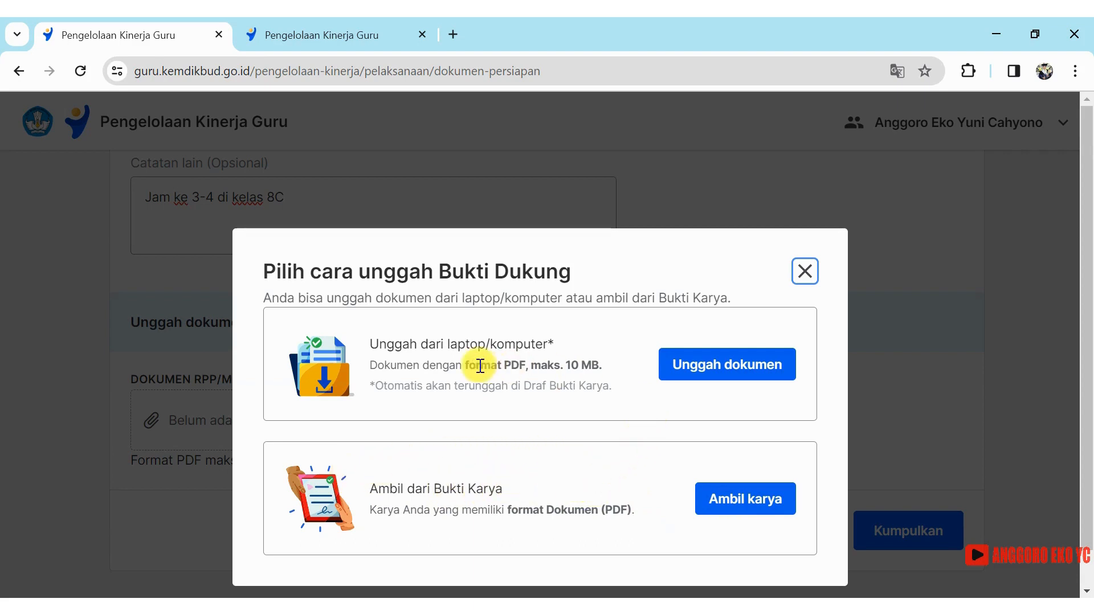
left_click(707, 367)
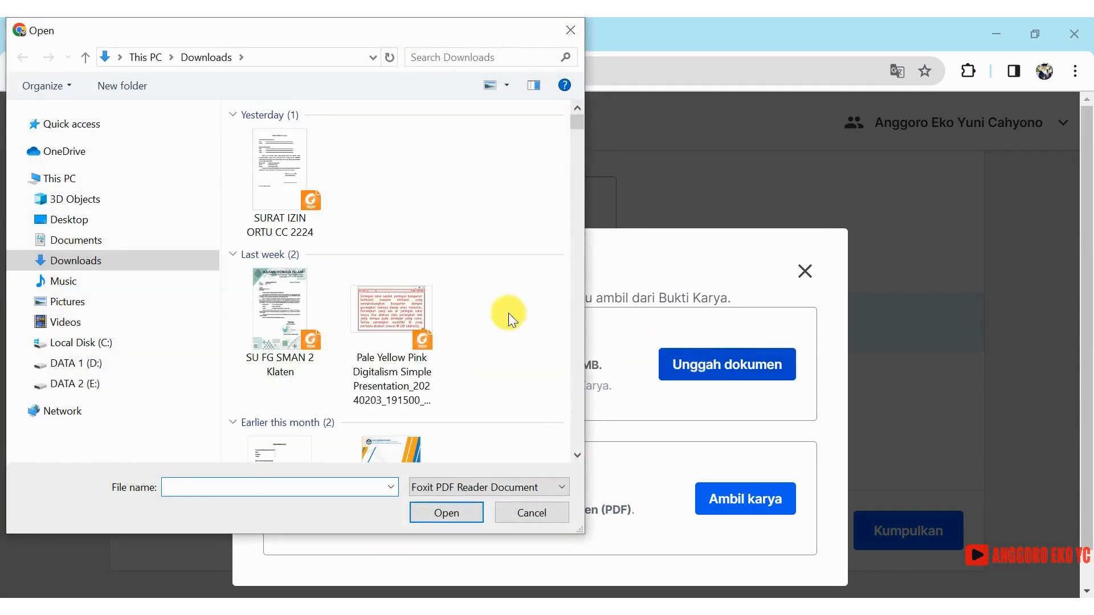
left_click(69, 384)
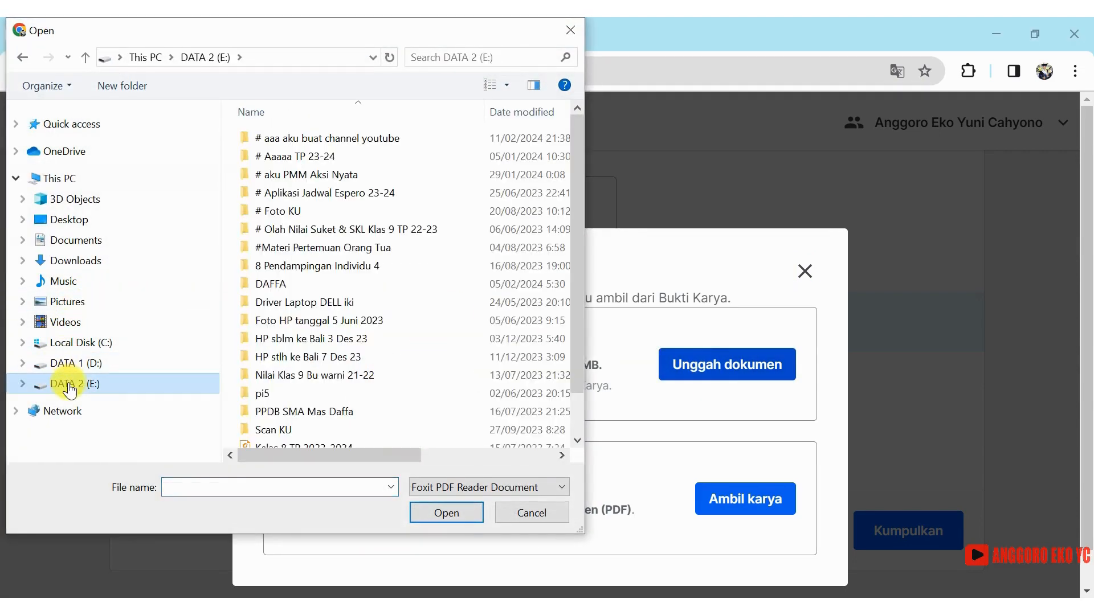
double_click(326, 138)
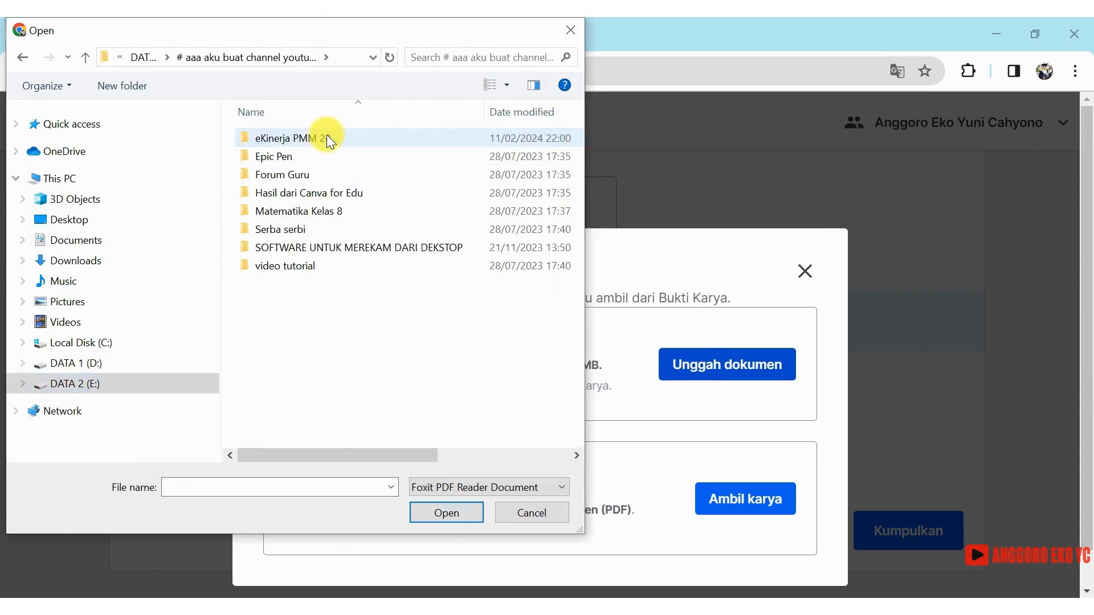
double_click(290, 137)
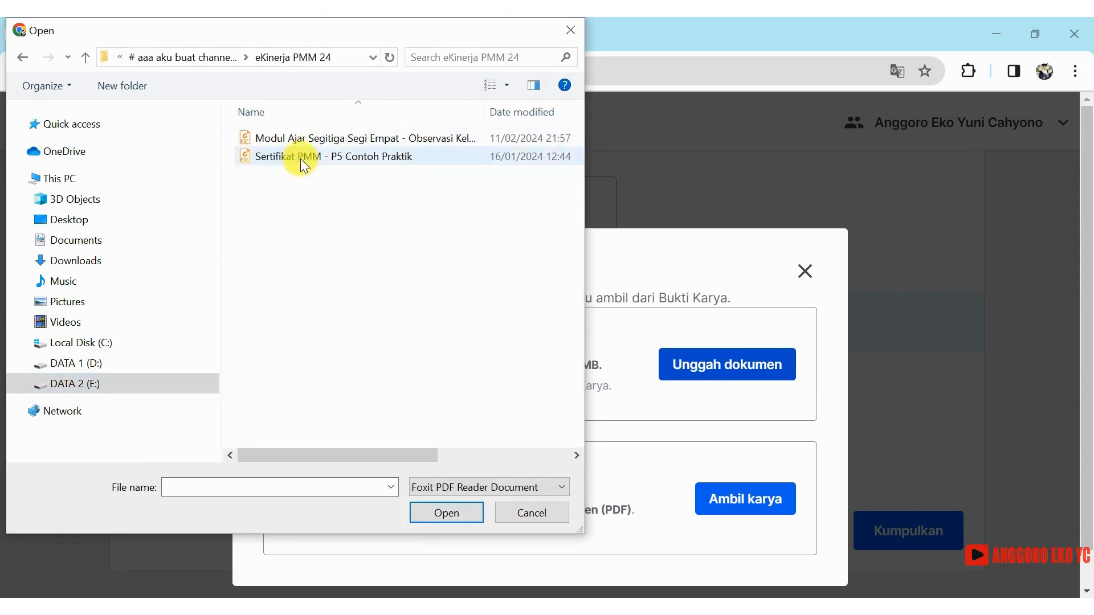
left_click(342, 141)
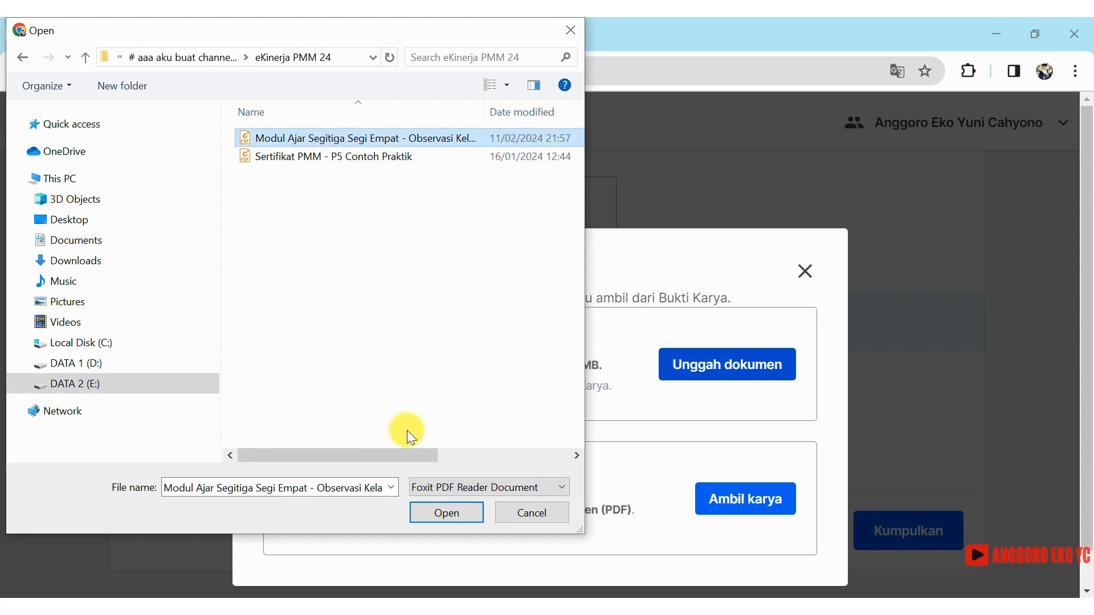
left_click(445, 512)
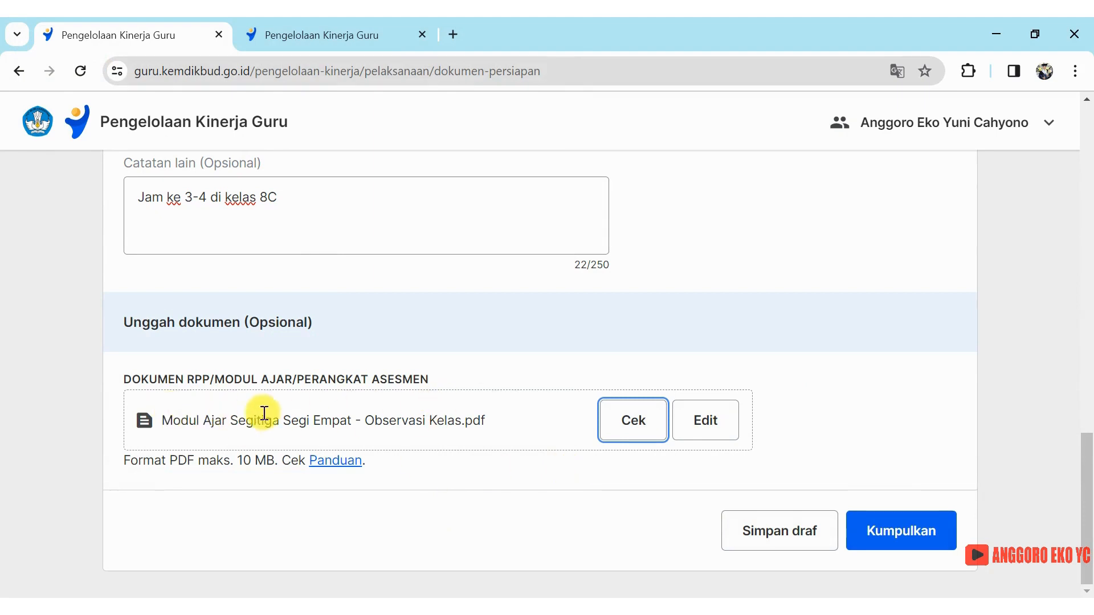
- Preview the uploaded Modul Ajar PDF and examine its Identitas Modul section, including the Capaian Pembelajaran
left_click(632, 428)
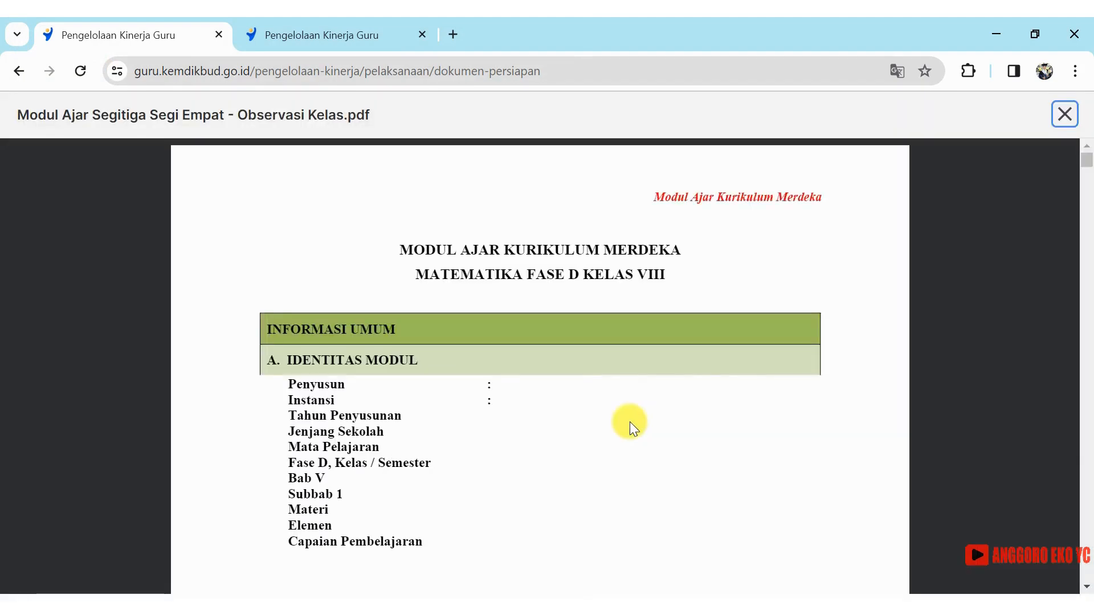
scroll(513, 422, "down", 3)
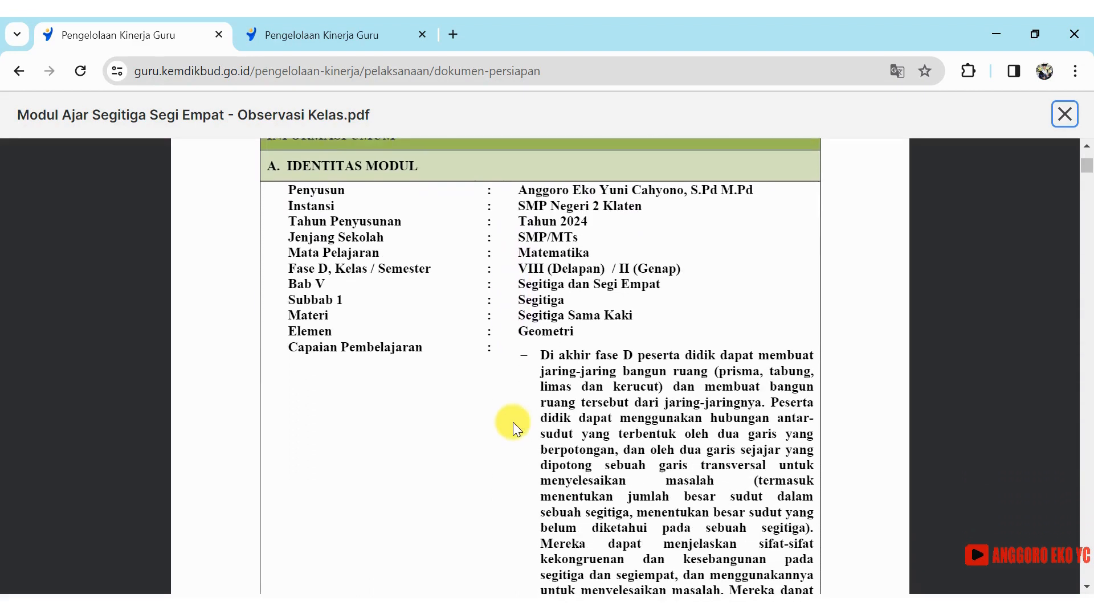
scroll(513, 423, "up", 2)
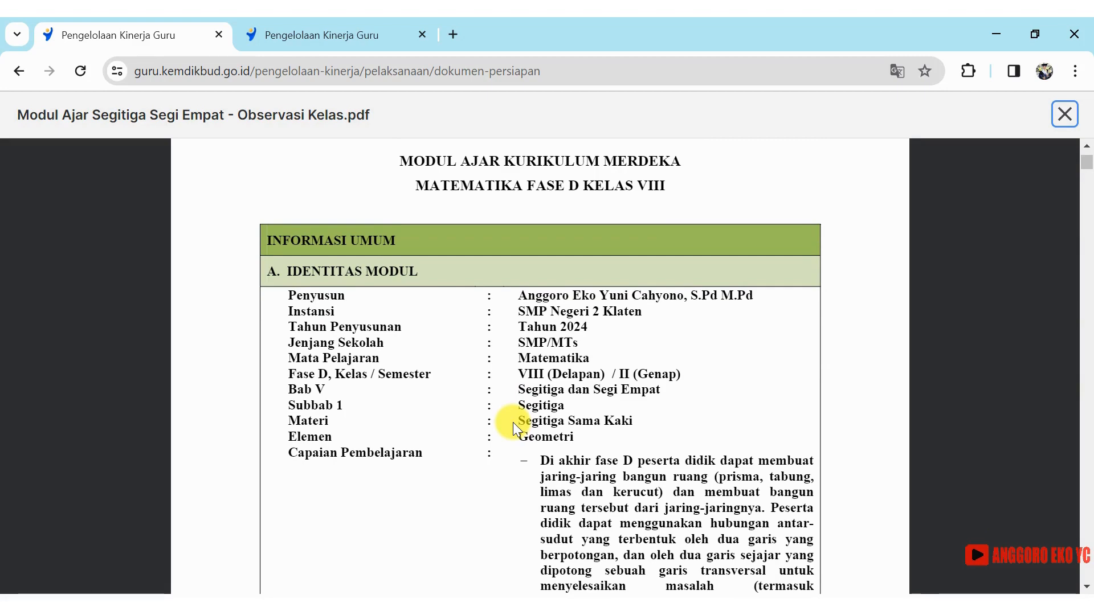
scroll(513, 422, "down", 1)
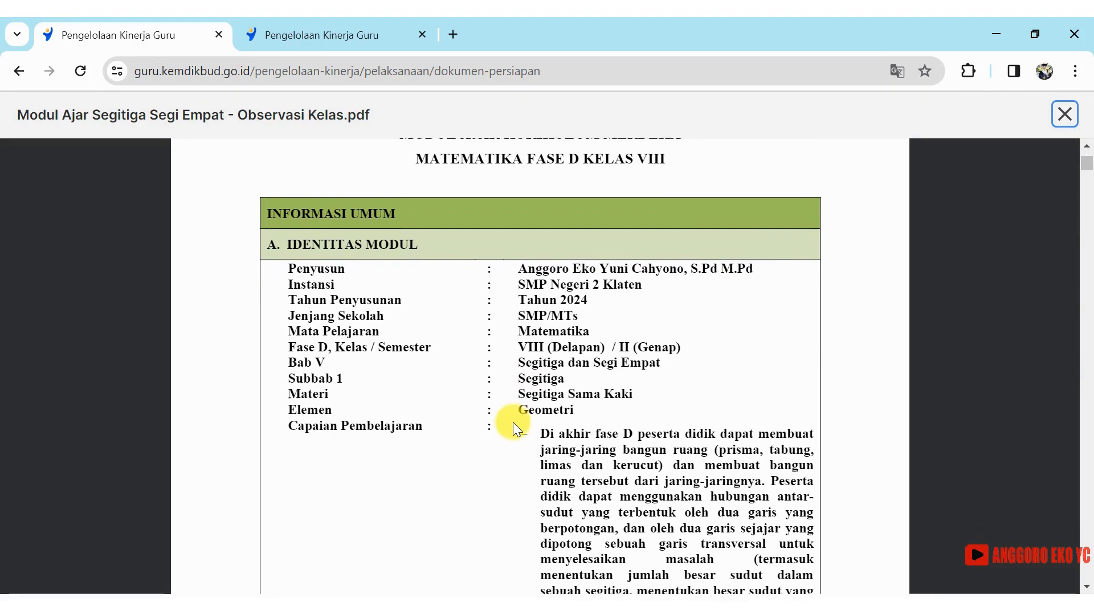
scroll(514, 423, "down", 4)
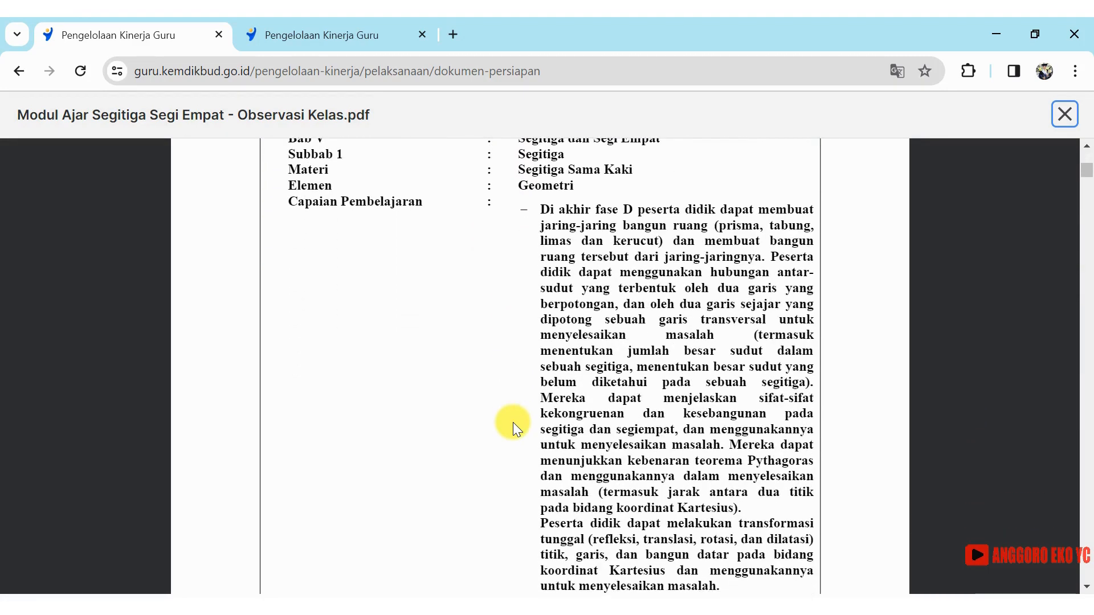
scroll(514, 422, "up", 5)
scroll(512, 423, "down", 5)
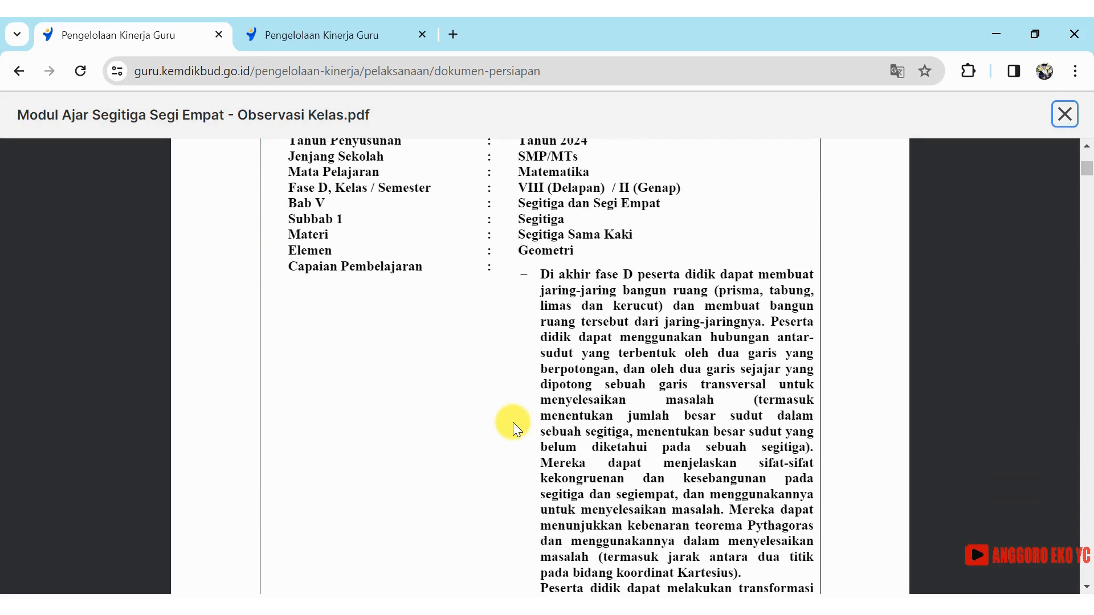
scroll(513, 423, "down", 1)
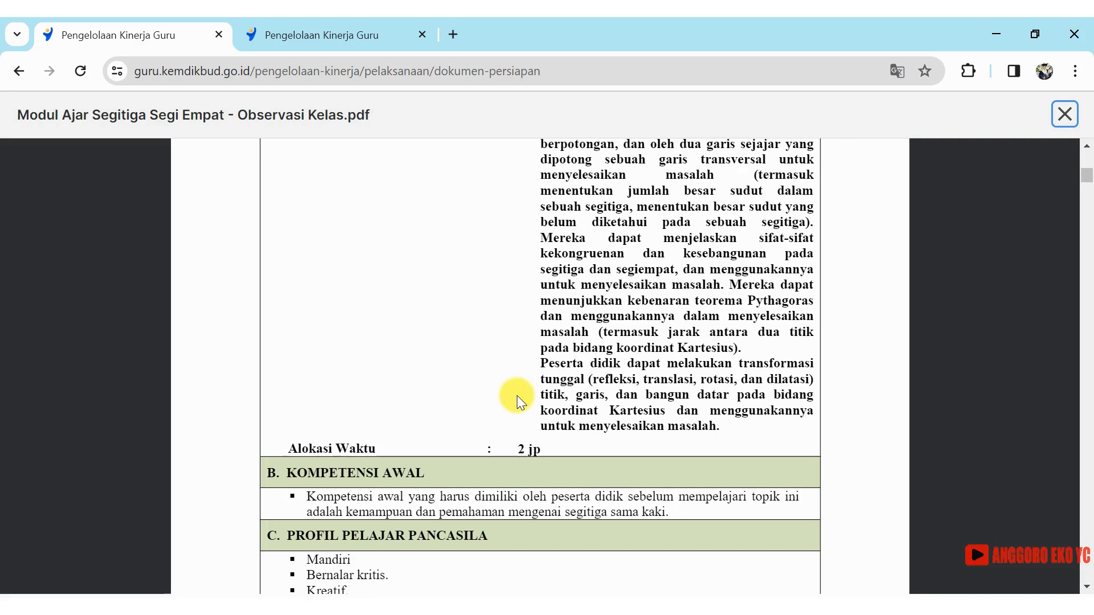
scroll(517, 396, "up", 6)
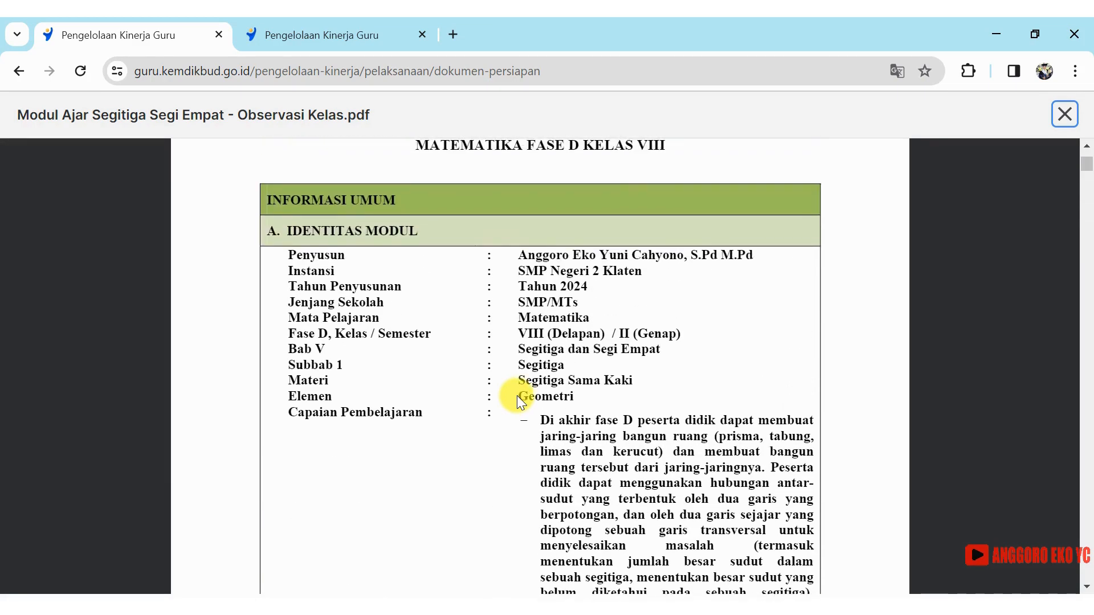
scroll(517, 396, "up", 1)
scroll(516, 396, "down", 2)
- Examine the Modul Ajar from the Capaian Pembelajaran through Sarana dan Prasarana, Kegiatan Inti and Refleksi to the Asesmen / Penilaian questions
scroll(517, 396, "down", 6)
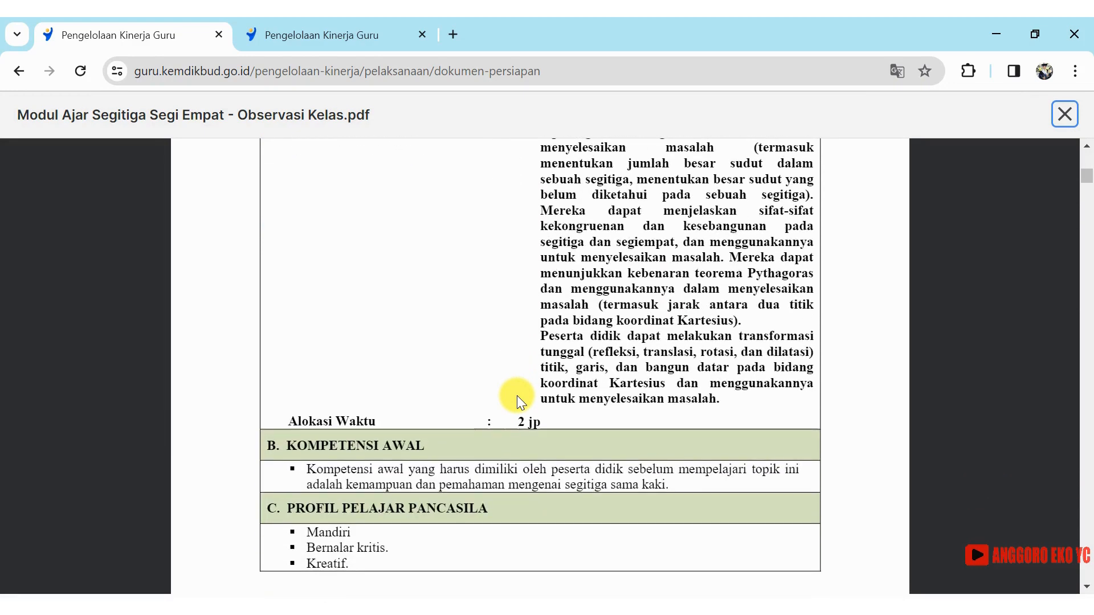
scroll(518, 396, "down", 7)
scroll(518, 396, "down", 14)
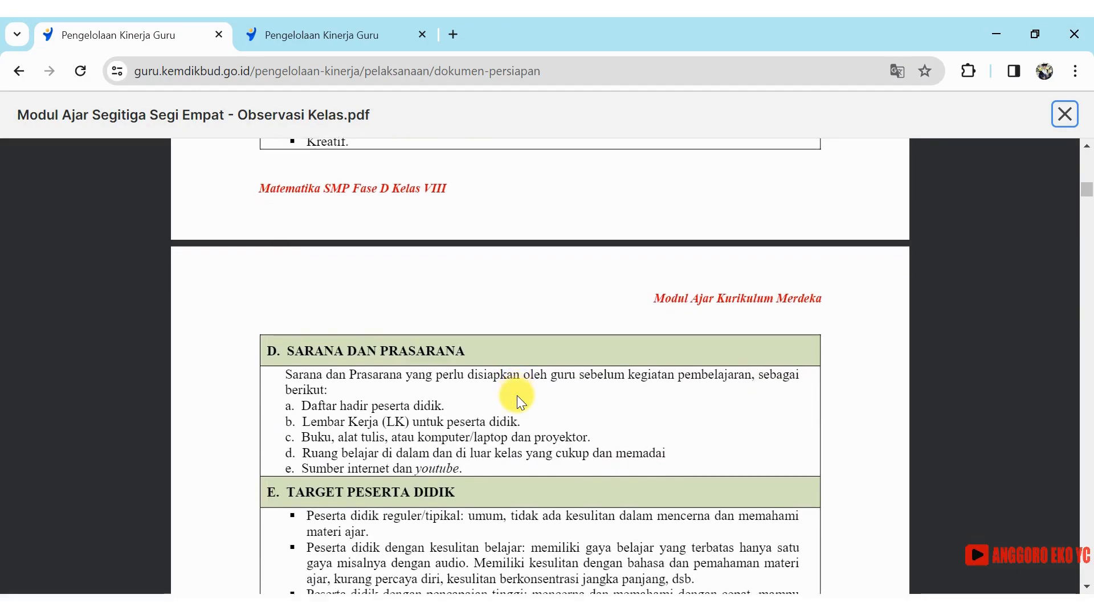
scroll(517, 395, "down", 19)
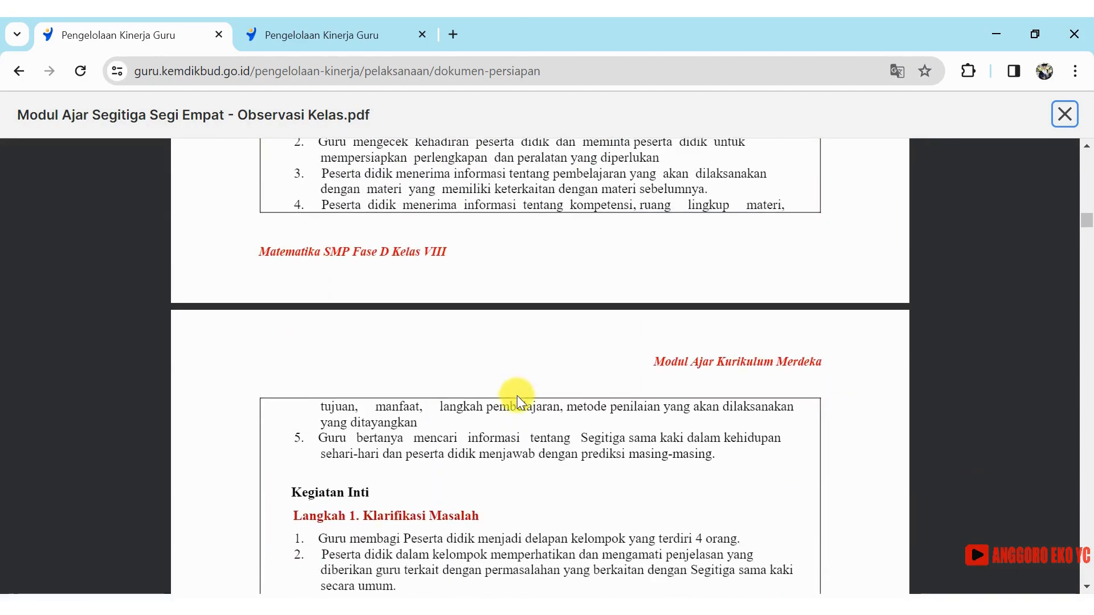
scroll(517, 396, "down", 20)
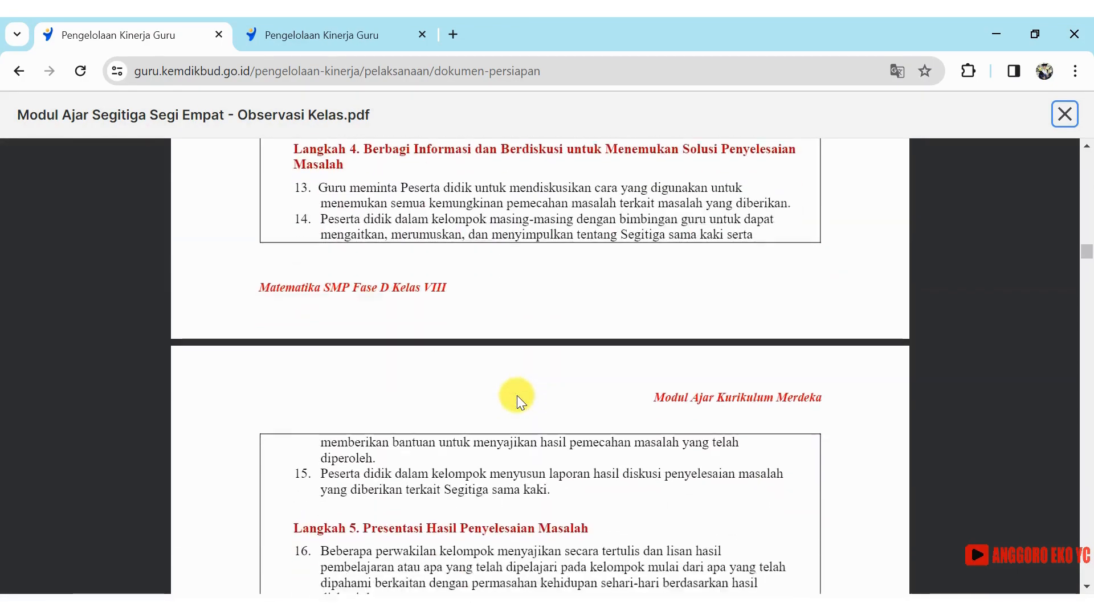
scroll(517, 395, "down", 18)
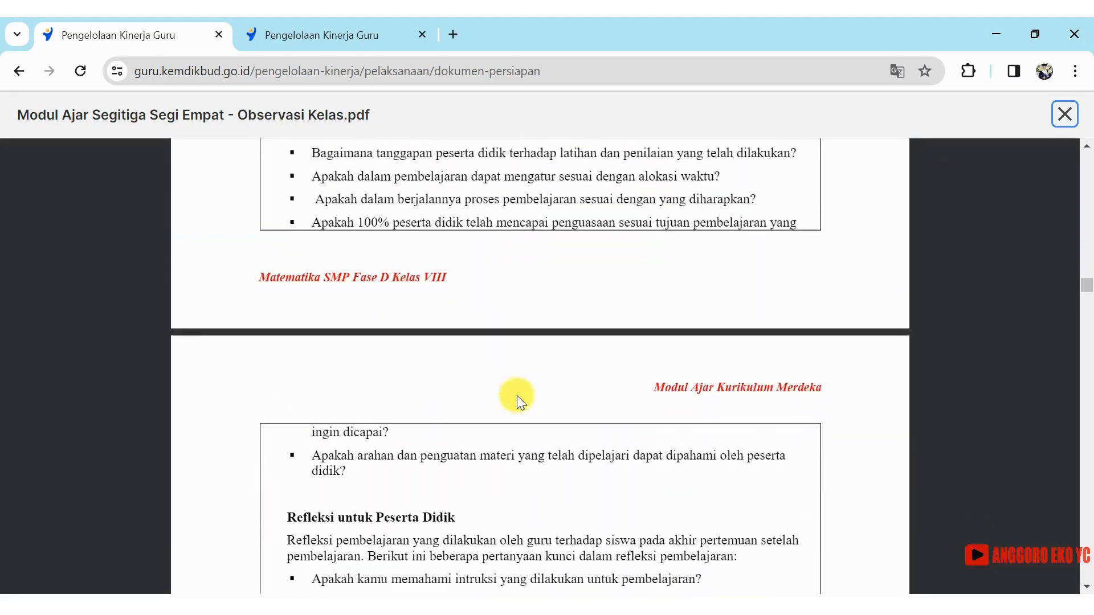
scroll(518, 396, "up", 5)
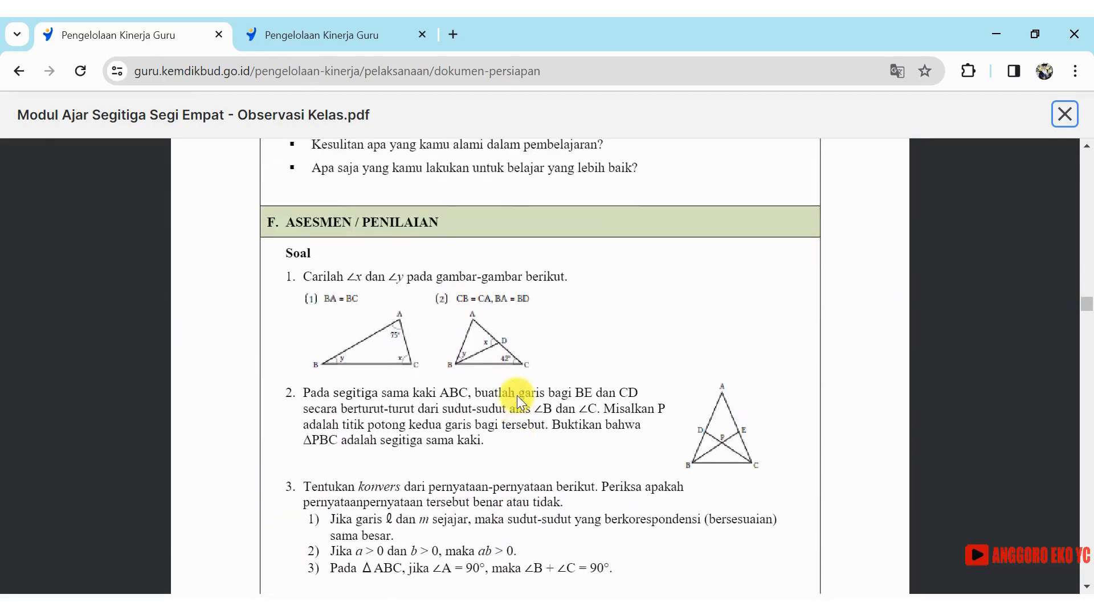
scroll(518, 396, "down", 1)
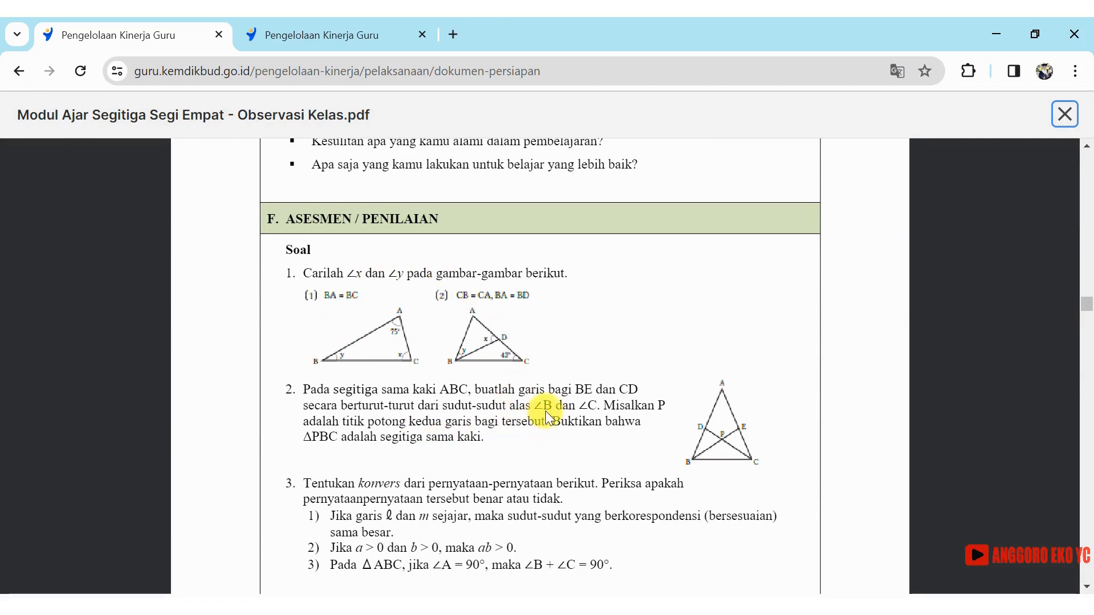
- Examine the Lampiran with the Lembar Kerja Peserta Didik, go back to the first page and close the Modul Ajar preview
scroll(546, 411, "down", 15)
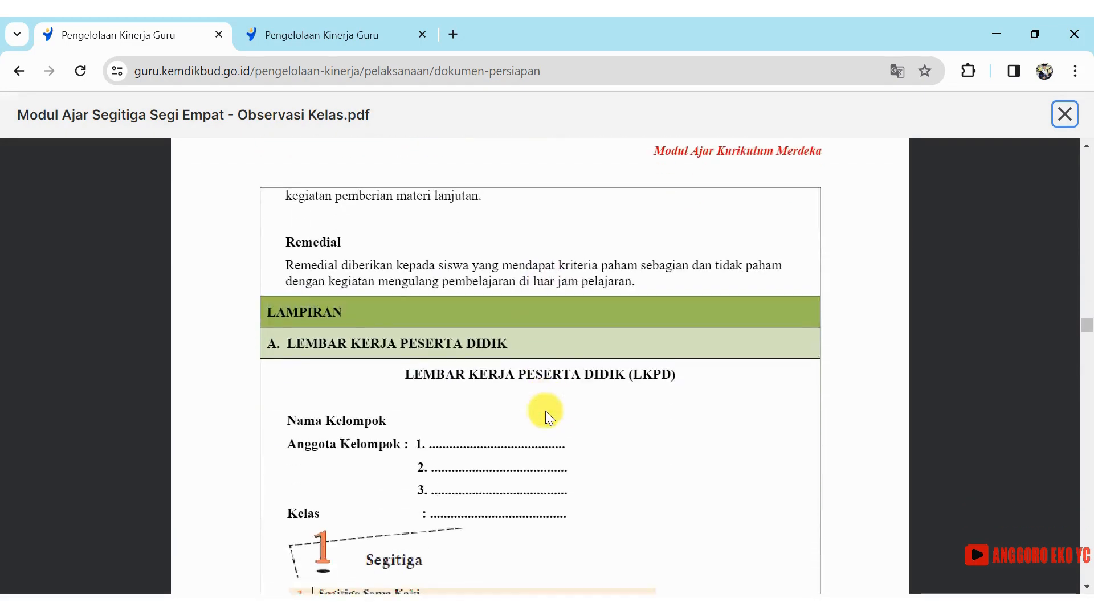
scroll(546, 412, "down", 15)
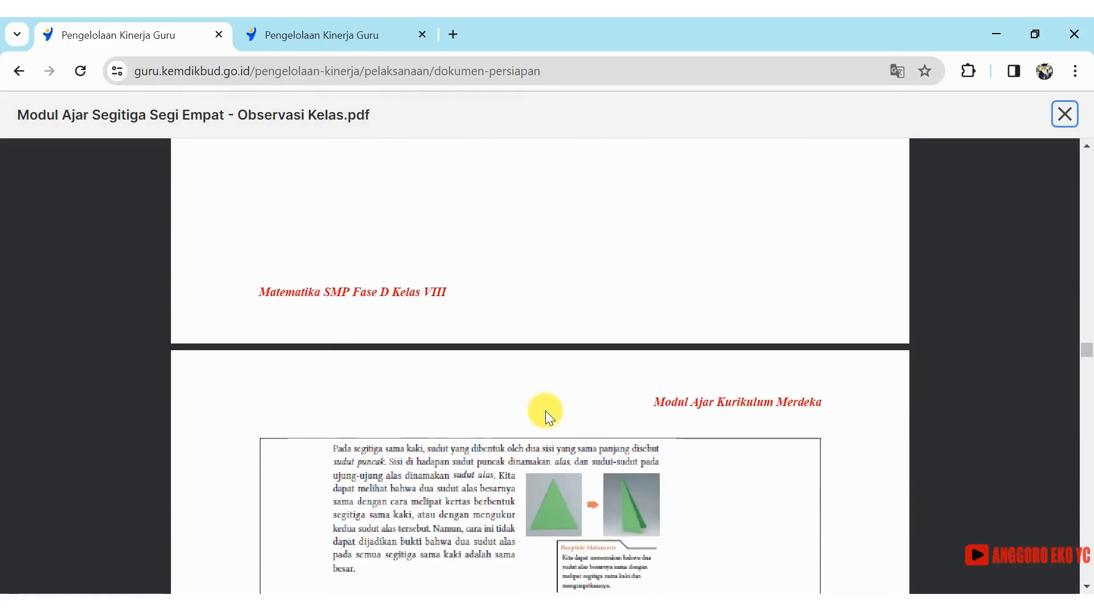
scroll(545, 412, "down", 15)
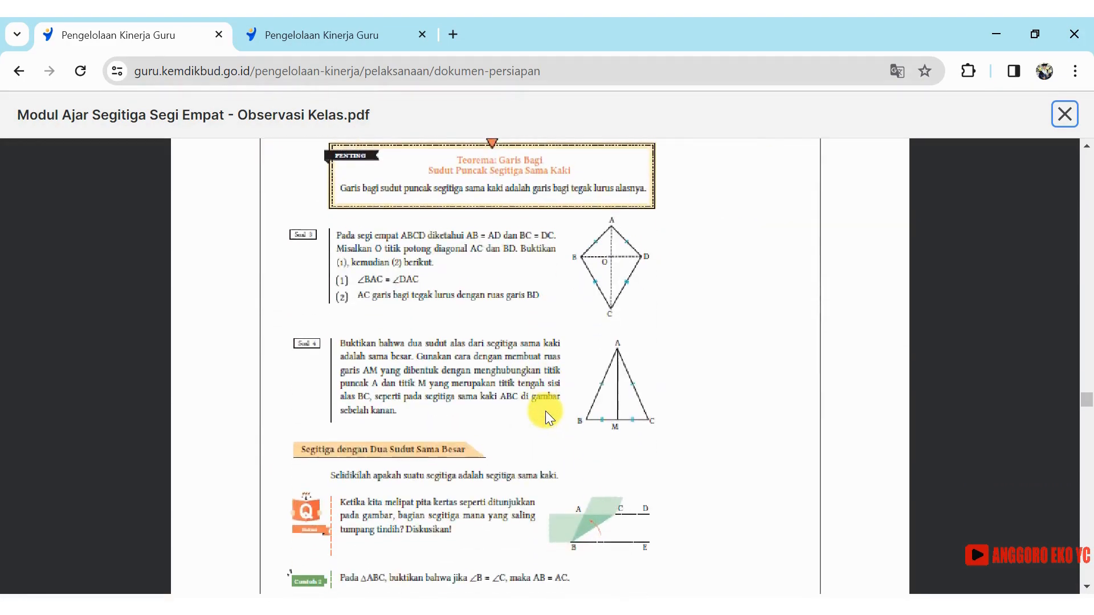
scroll(545, 412, "down", 15)
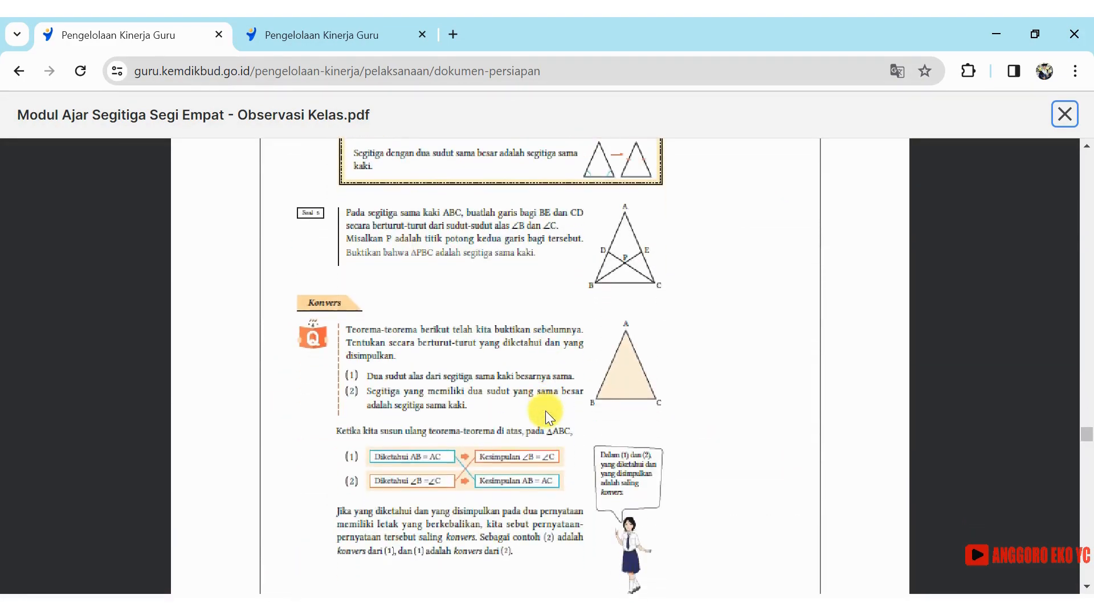
scroll(546, 411, "down", 5)
scroll(546, 412, "up", 15)
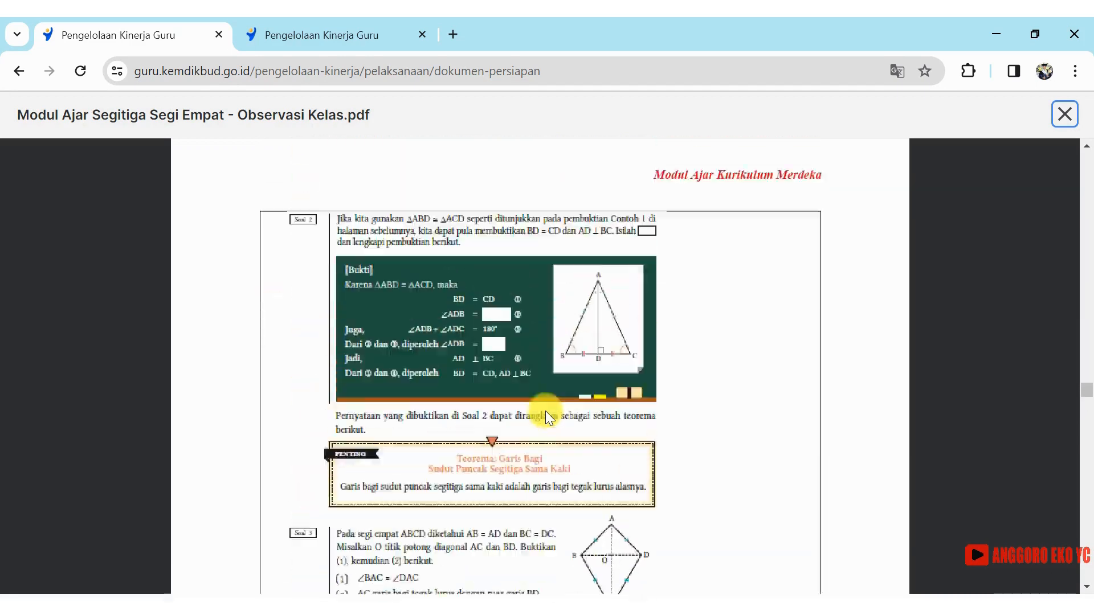
scroll(546, 412, "down", 20)
scroll(546, 411, "up", 15)
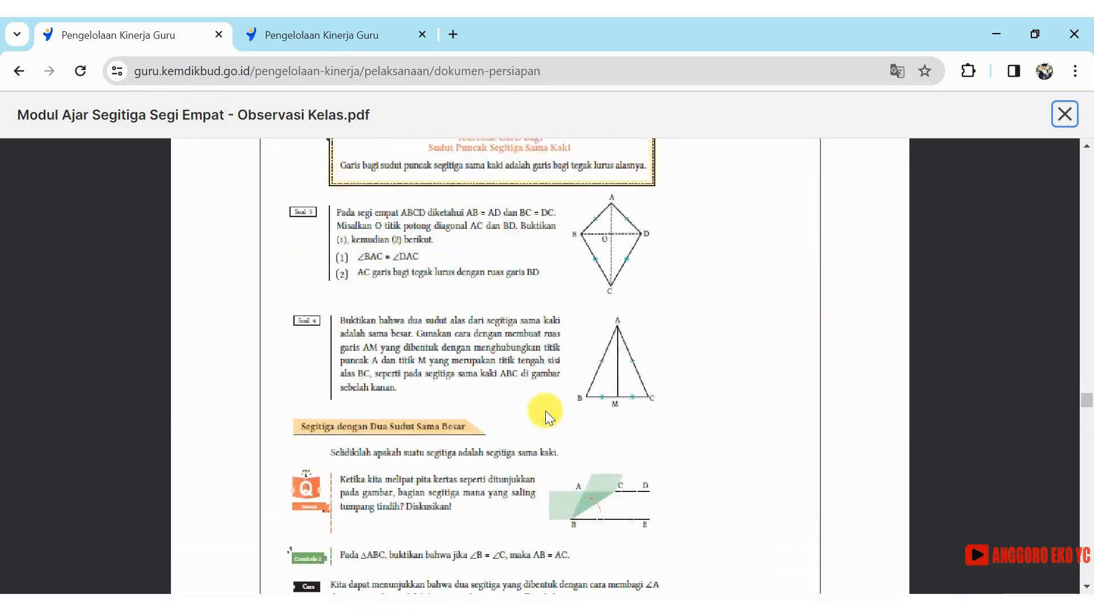
scroll(546, 411, "up", 20)
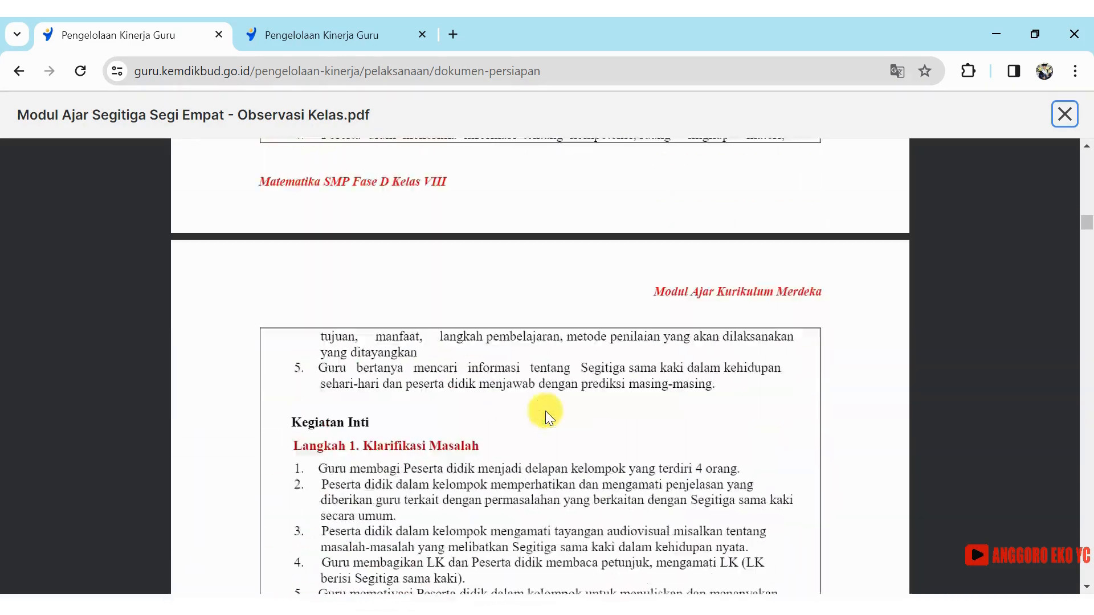
scroll(546, 411, "up", 20)
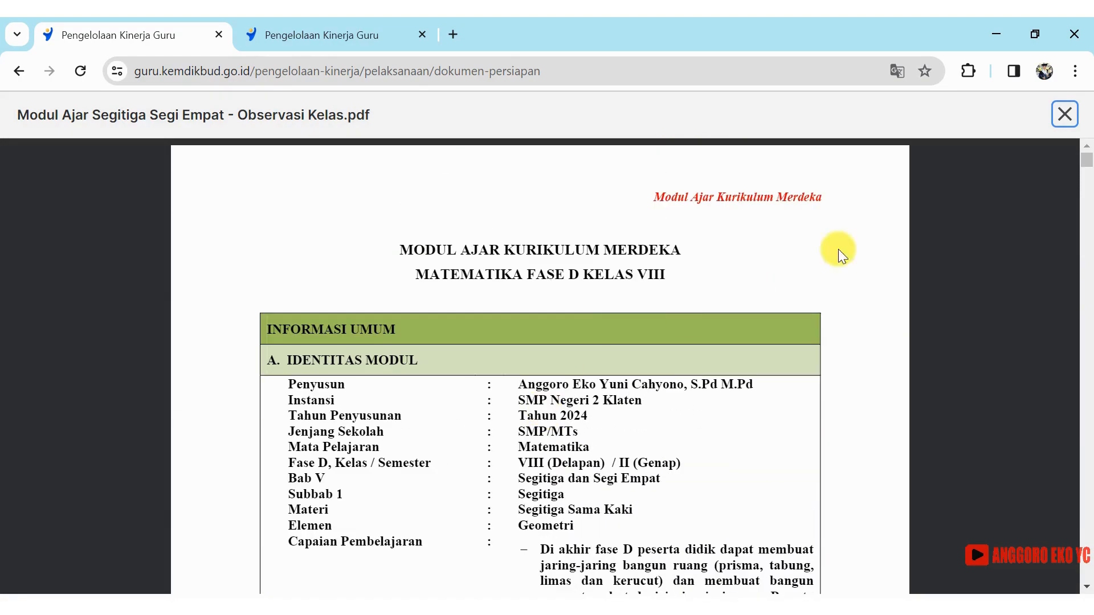
left_click(1065, 116)
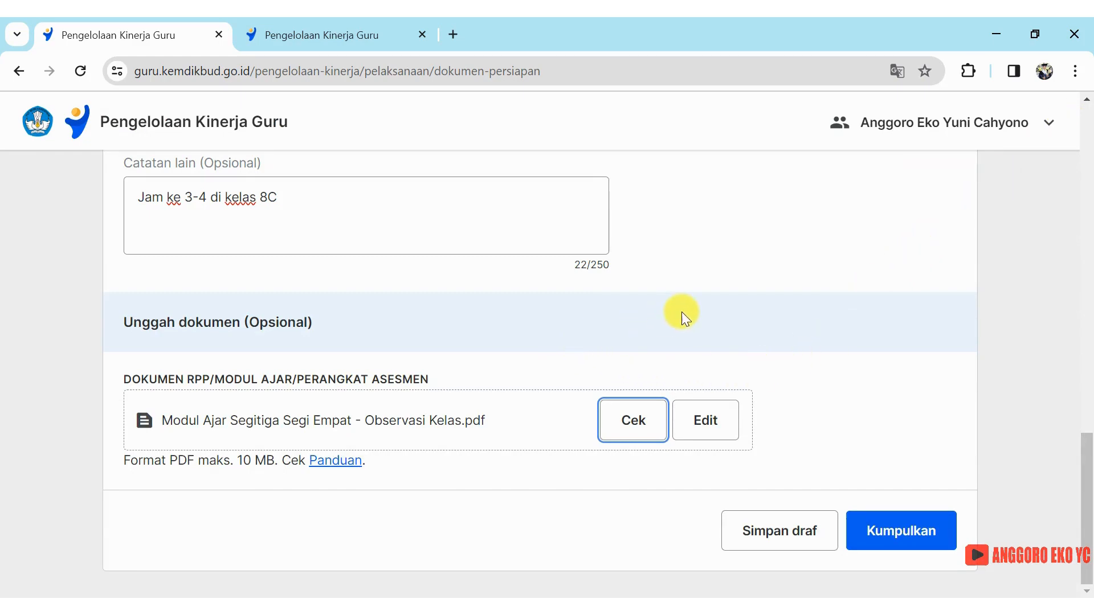
- Review the completed Formulir Diskusi Persiapan, from the Target Perilaku and Upaya Mempelajari to the Jadwal Observasi
scroll(681, 311, "up", 15)
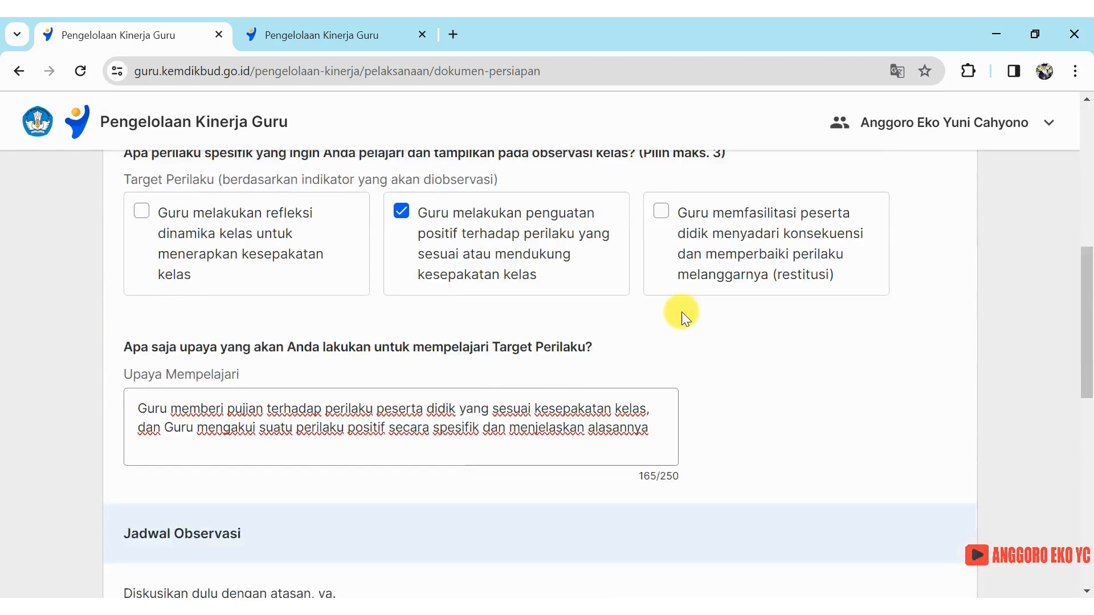
scroll(681, 316, "up", 2)
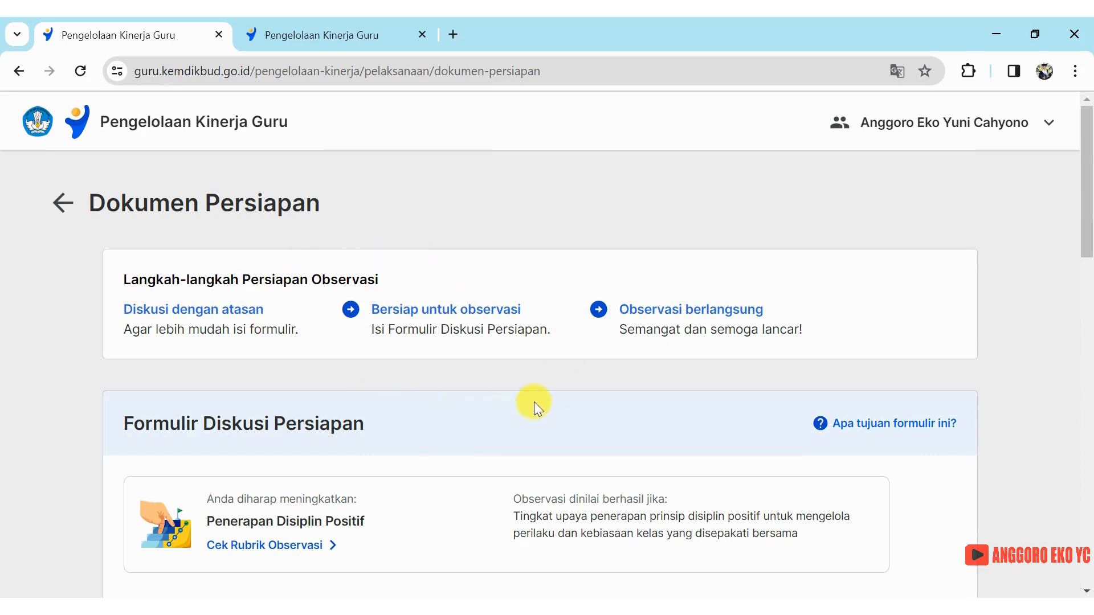
scroll(568, 398, "down", 20)
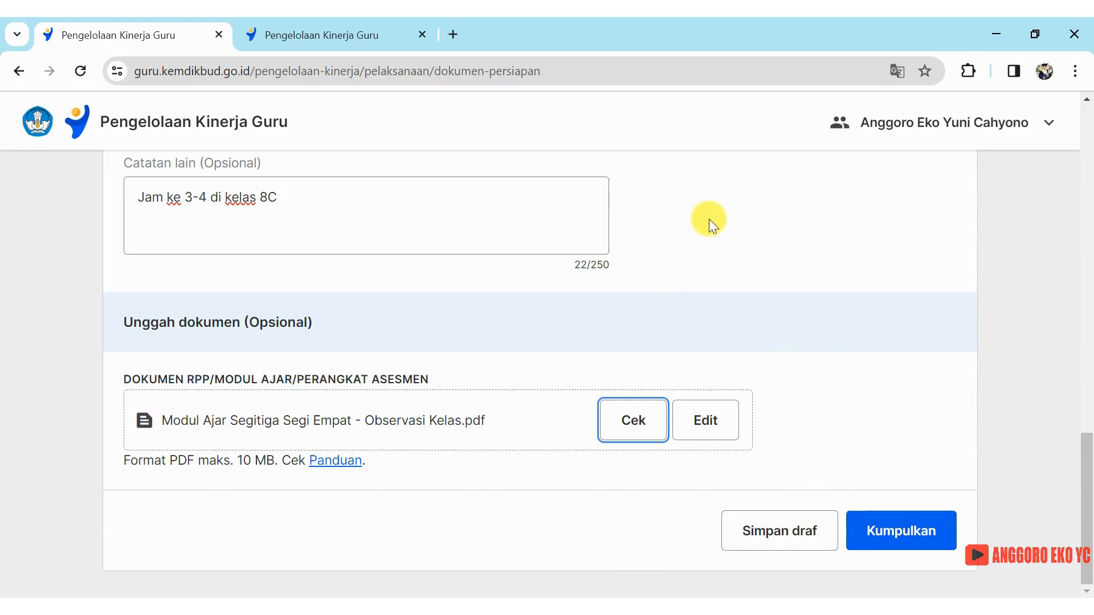
scroll(708, 219, "up", 4)
scroll(709, 220, "up", 1)
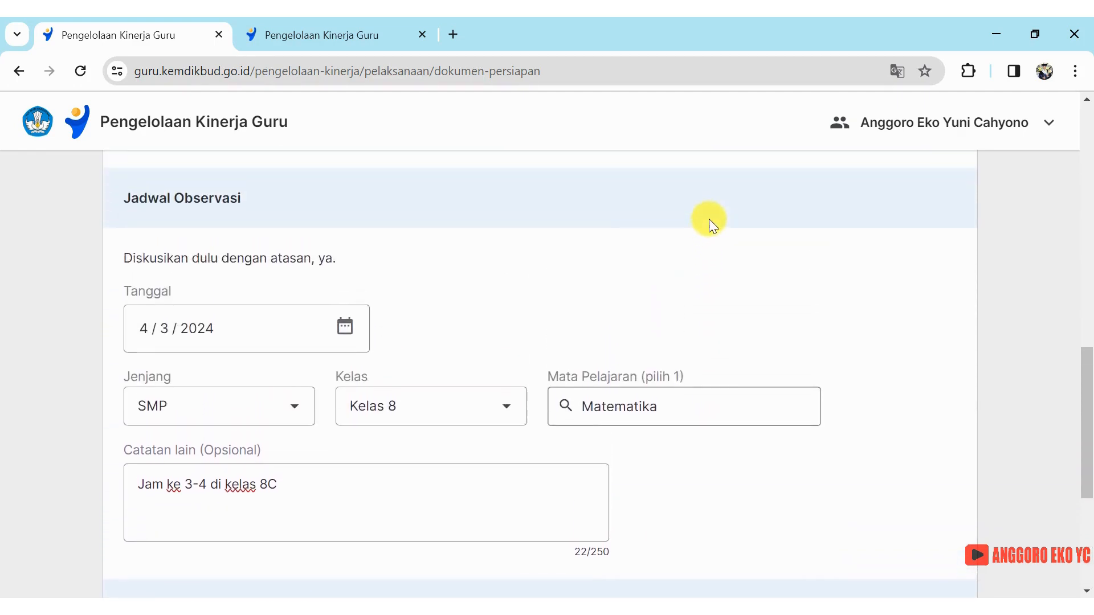
scroll(708, 219, "up", 1)
scroll(709, 220, "down", 3)
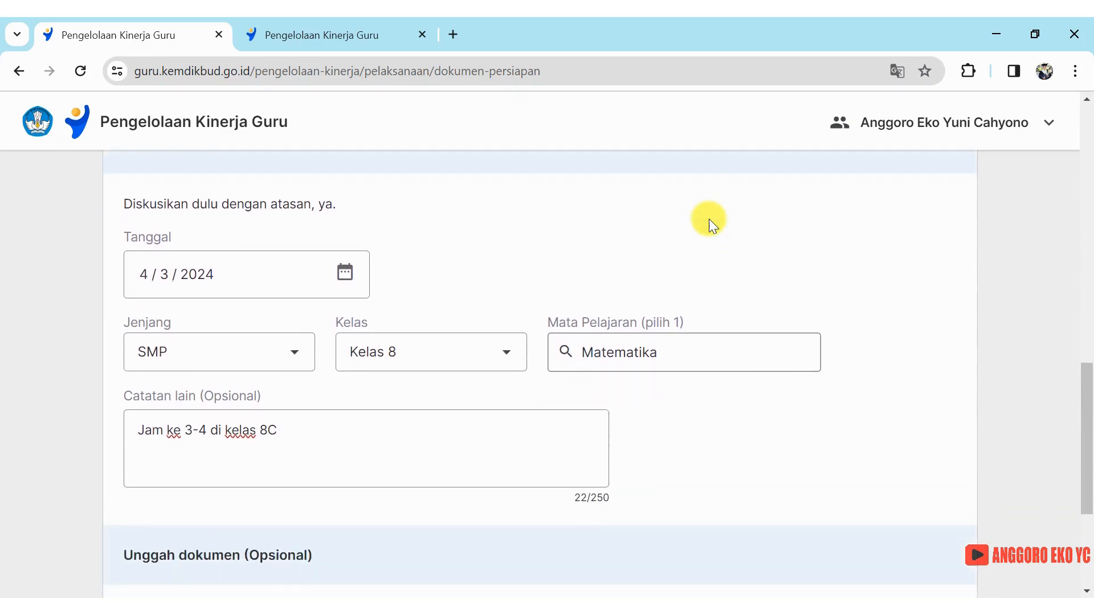
scroll(708, 219, "up", 1)
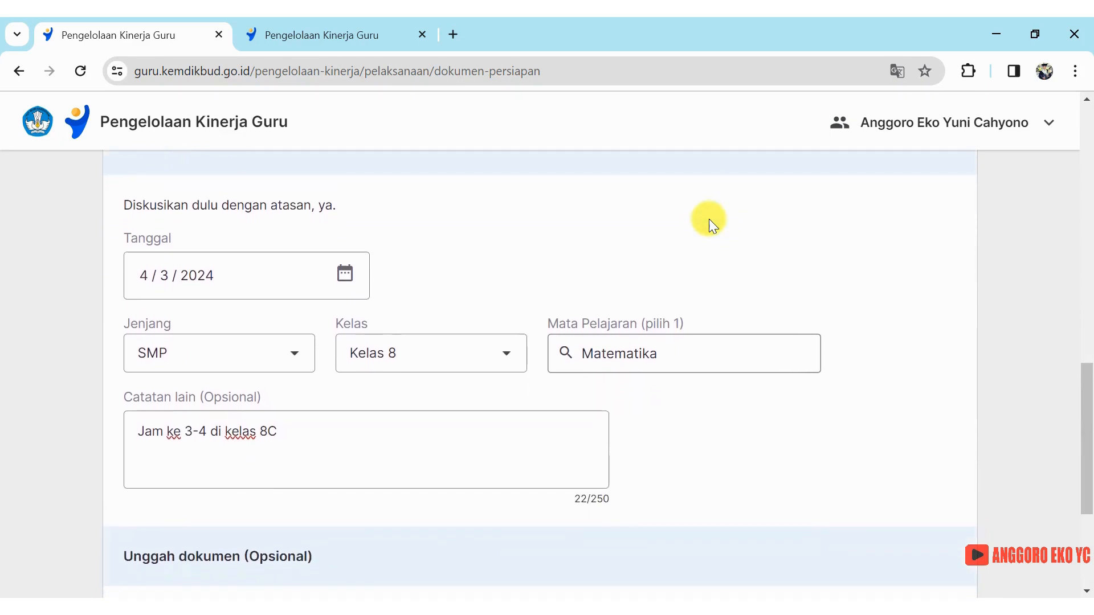
- Save the Dokumen Persiapan as a draft and exit the form
scroll(709, 219, "down", 3)
scroll(708, 219, "down", 2)
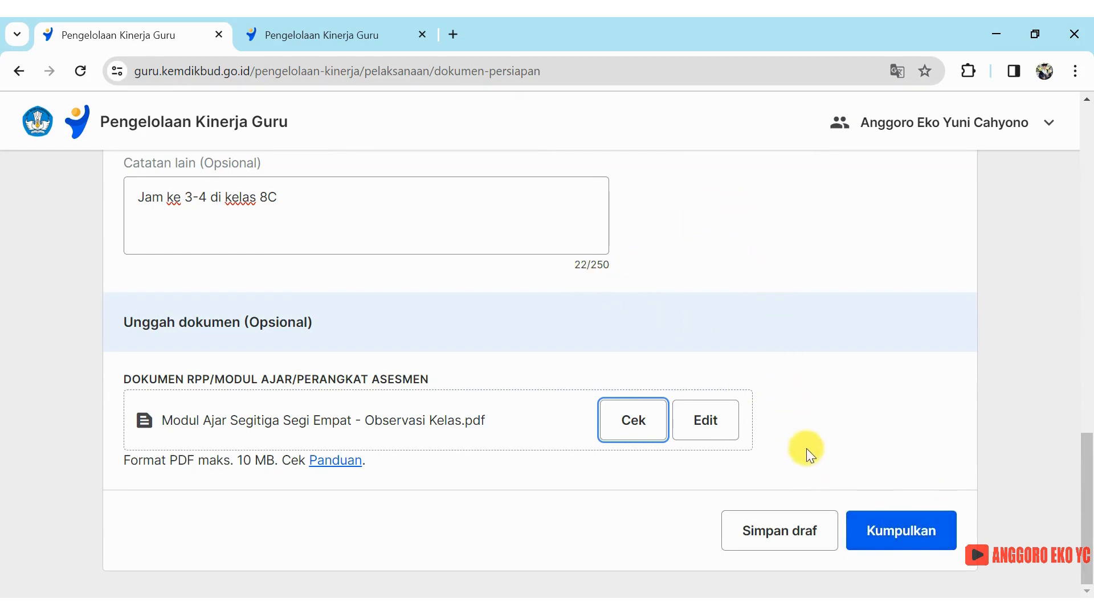
left_click(790, 533)
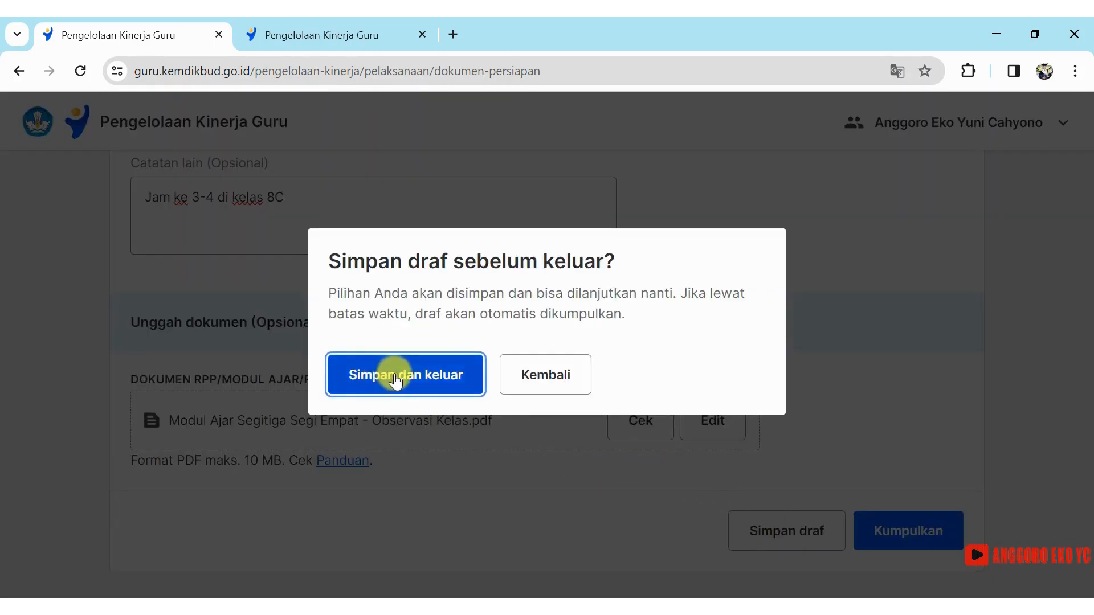
left_click(392, 372)
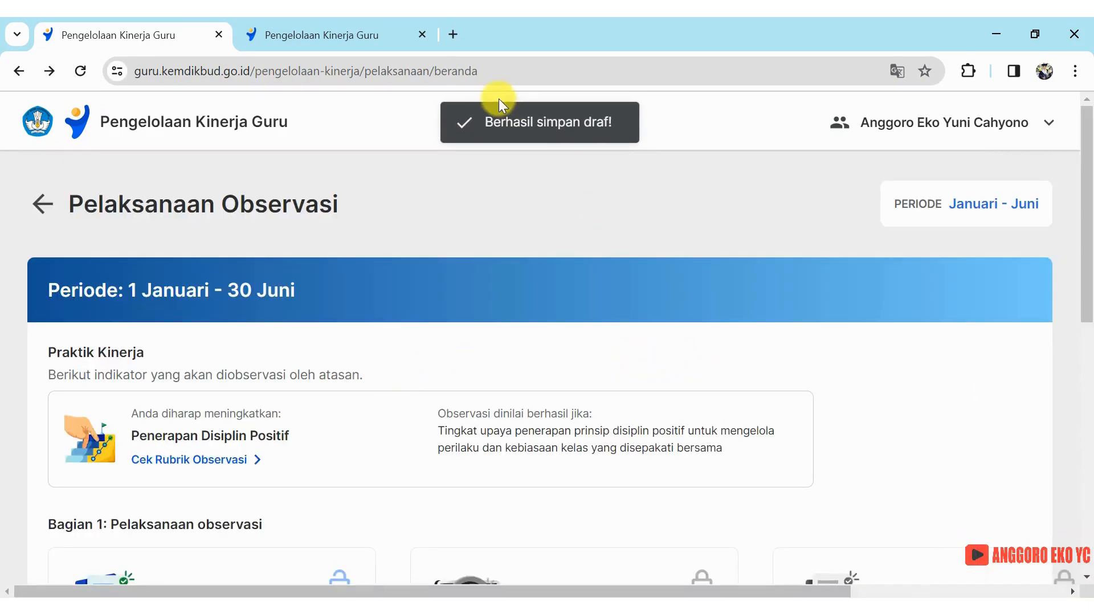
- Examine the stages of Bagian 1: Pelaksanaan observasi and Bagian 2: Tindak lanjut observasi on the Pelaksanaan Observasi page
scroll(488, 380, "down", 7)
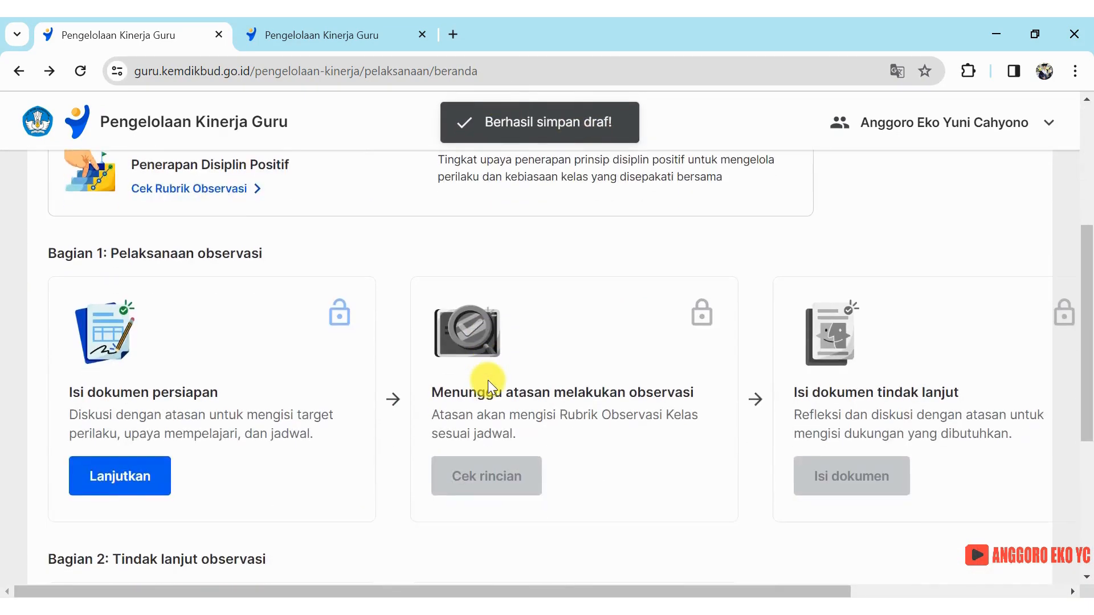
scroll(488, 381, "down", 2)
scroll(488, 380, "up", 9)
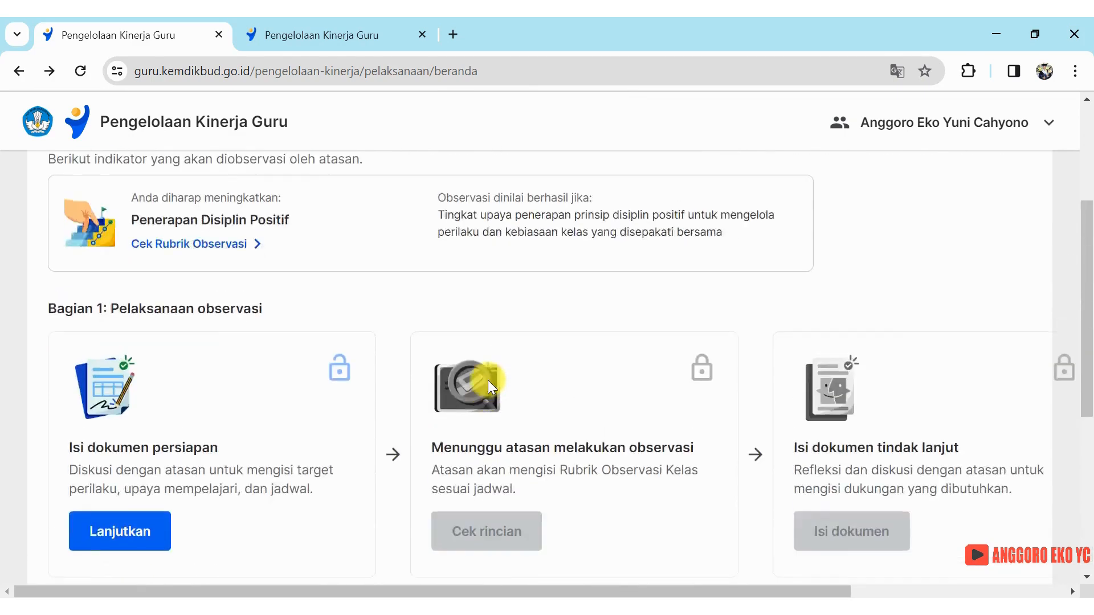
scroll(488, 381, "down", 2)
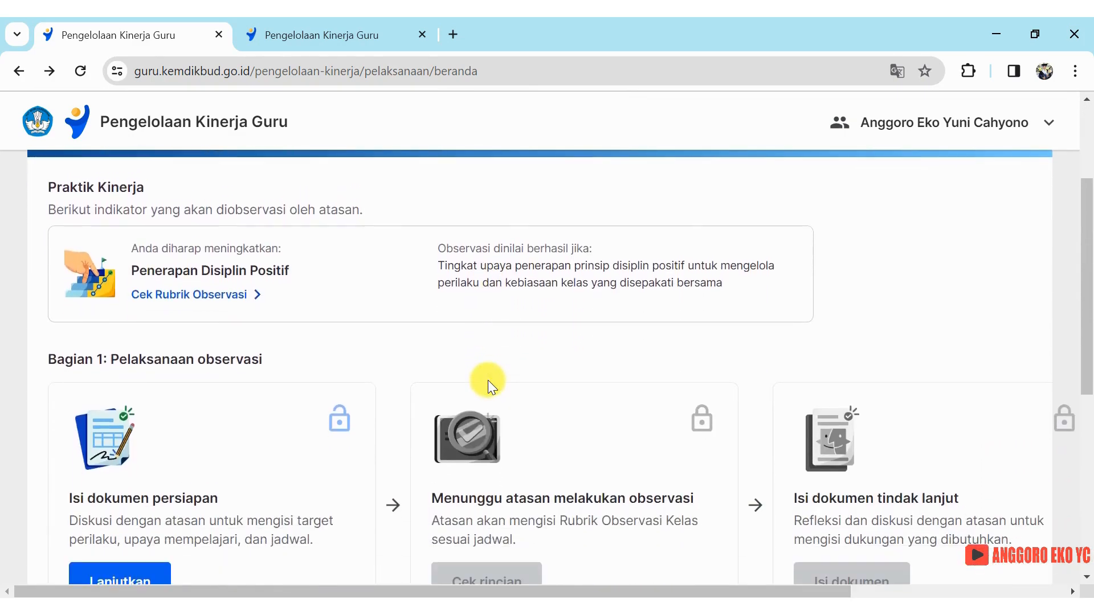
scroll(498, 278, "down", 4)
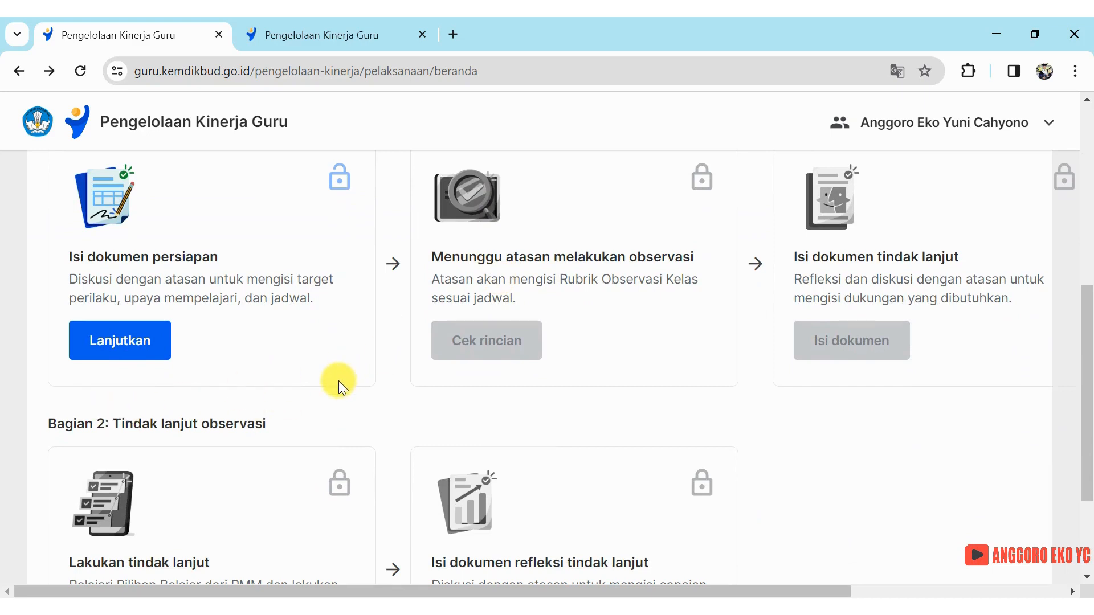
scroll(333, 414, "down", 2)
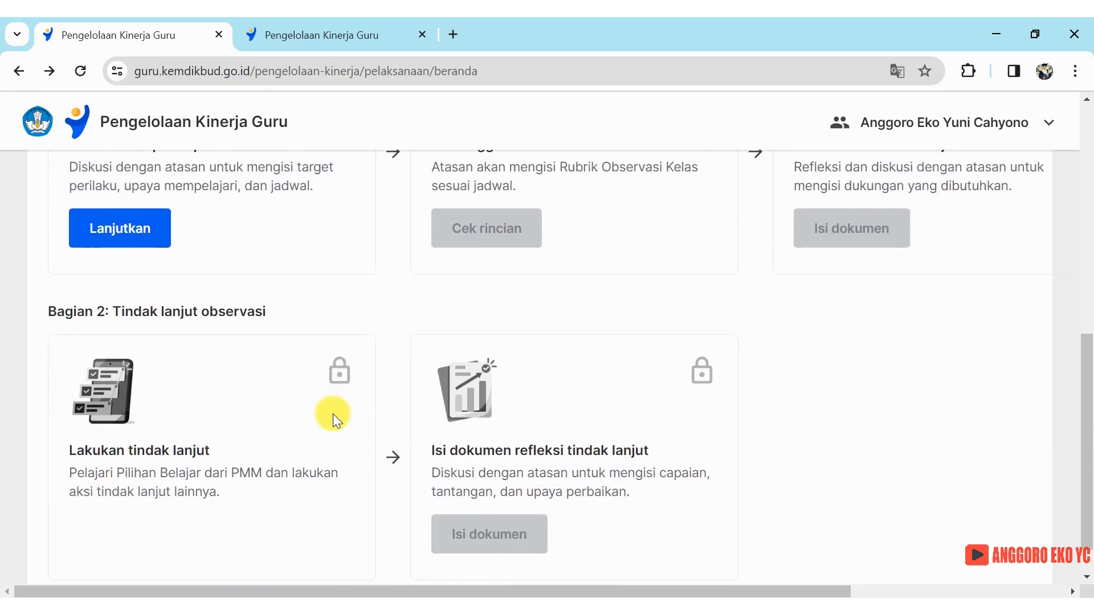
scroll(332, 414, "down", 1)
scroll(332, 414, "up", 3)
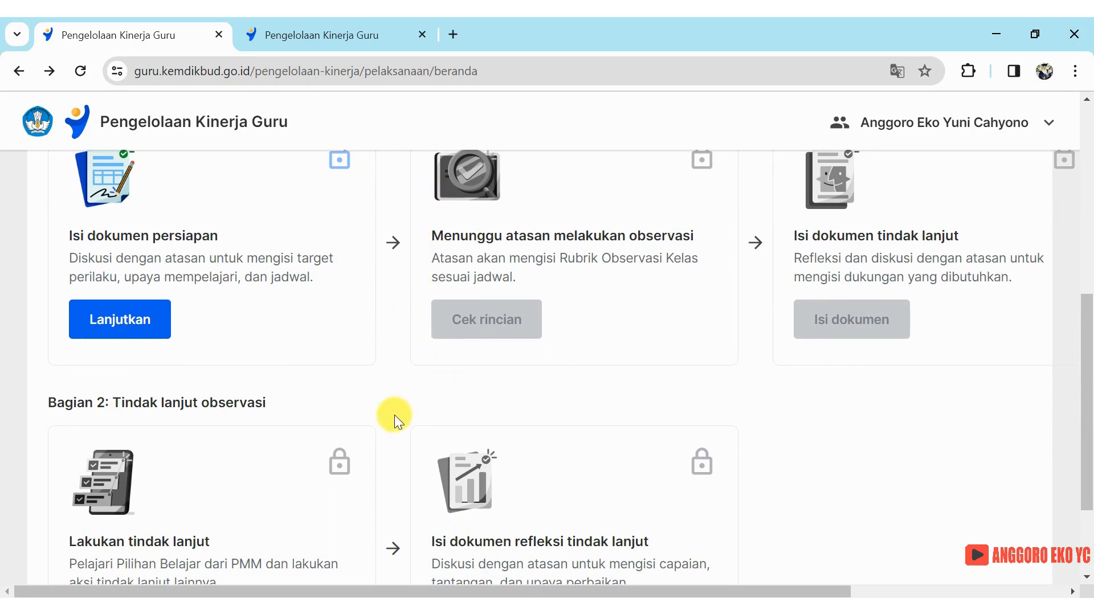
scroll(394, 415, "up", 2)
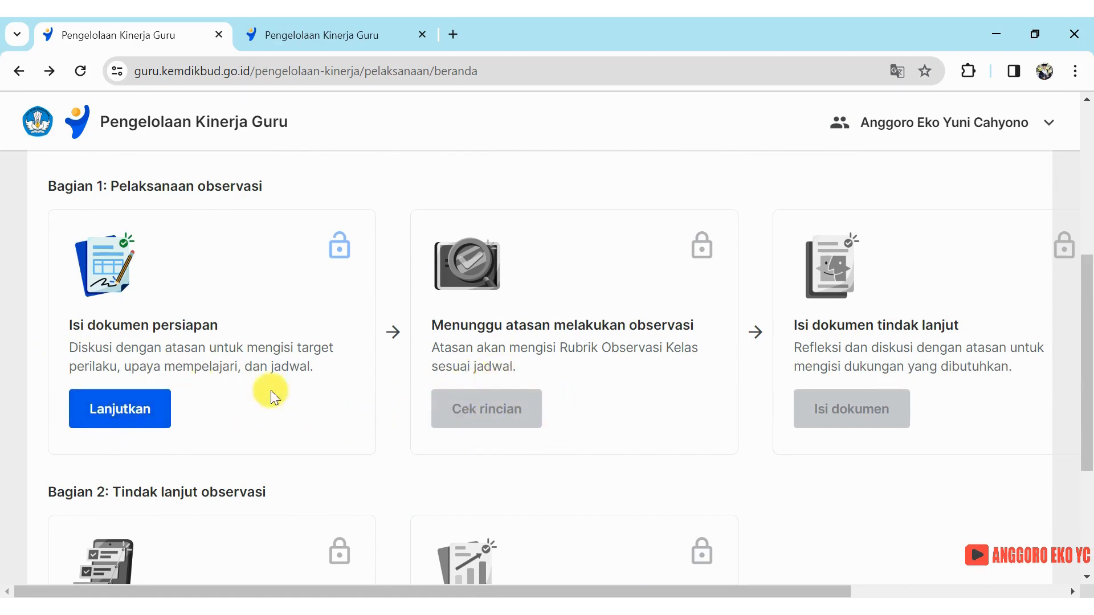
scroll(325, 397, "up", 3)
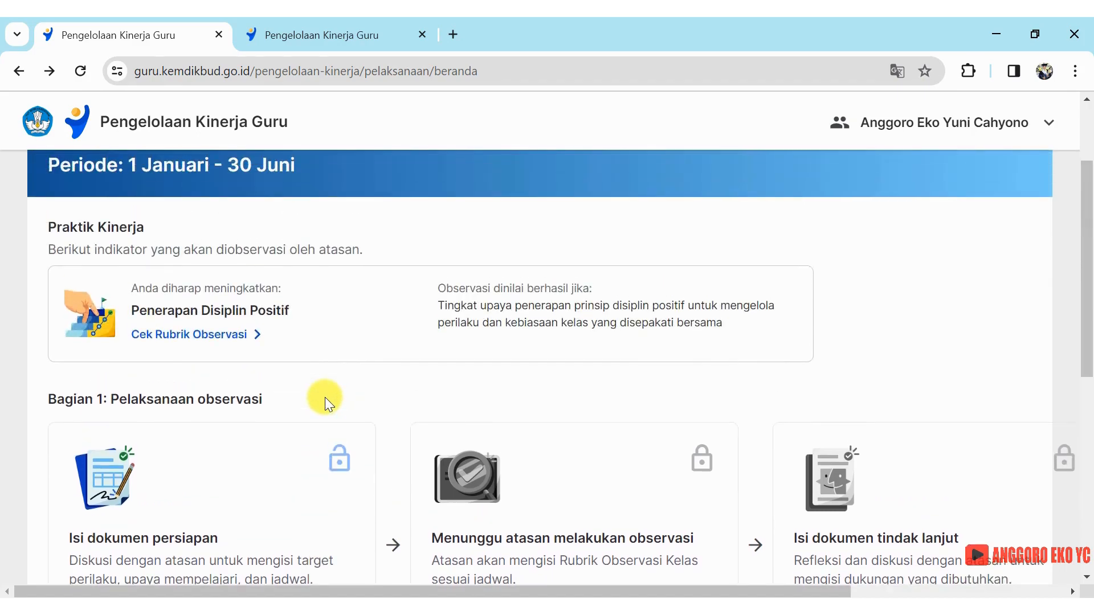
- Continue the saved draft of the Dokumen Persiapan from the "Isi dokumen persiapan" stage
scroll(325, 398, "down", 5)
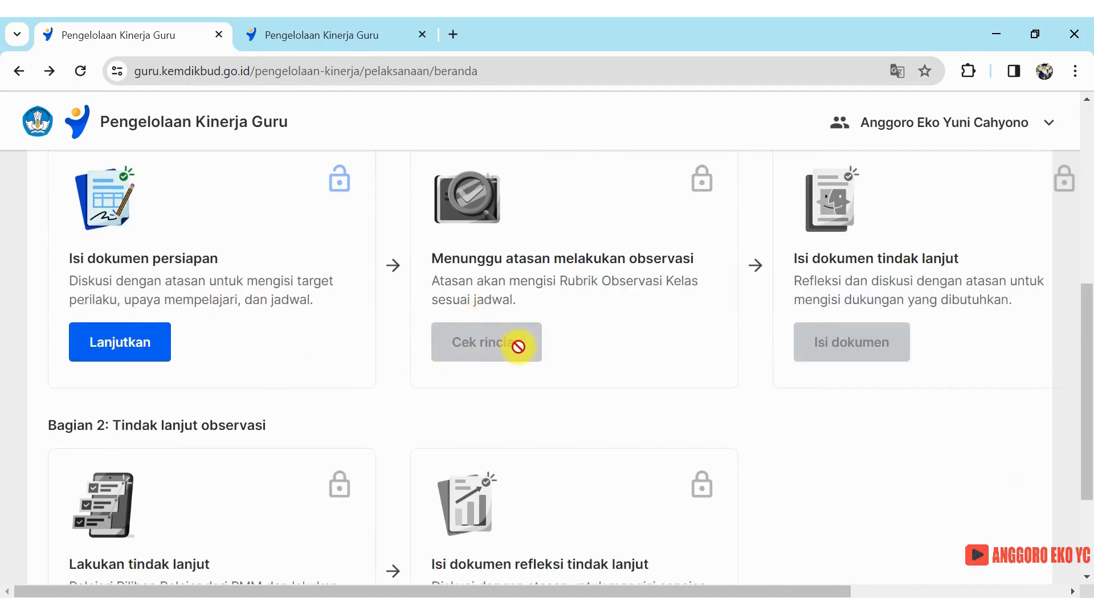
left_click(103, 345)
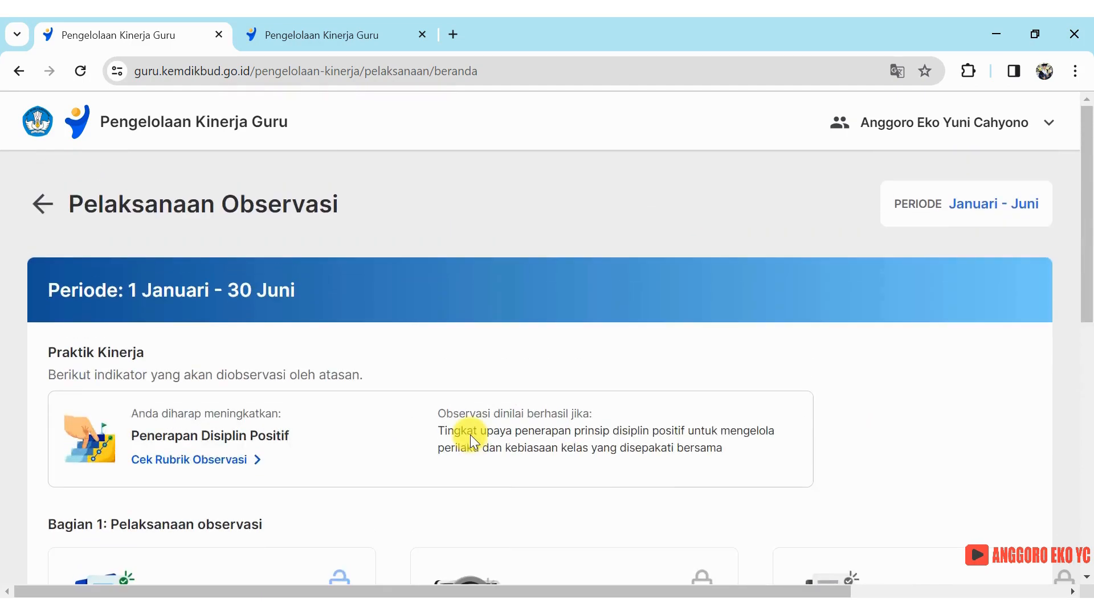
- Return to the Pelaksanaan Kinerja home page and review the Lakukan observasi kelas, Kumpulkan dokumen and Cek dokumen lainnya sections
left_click(38, 204)
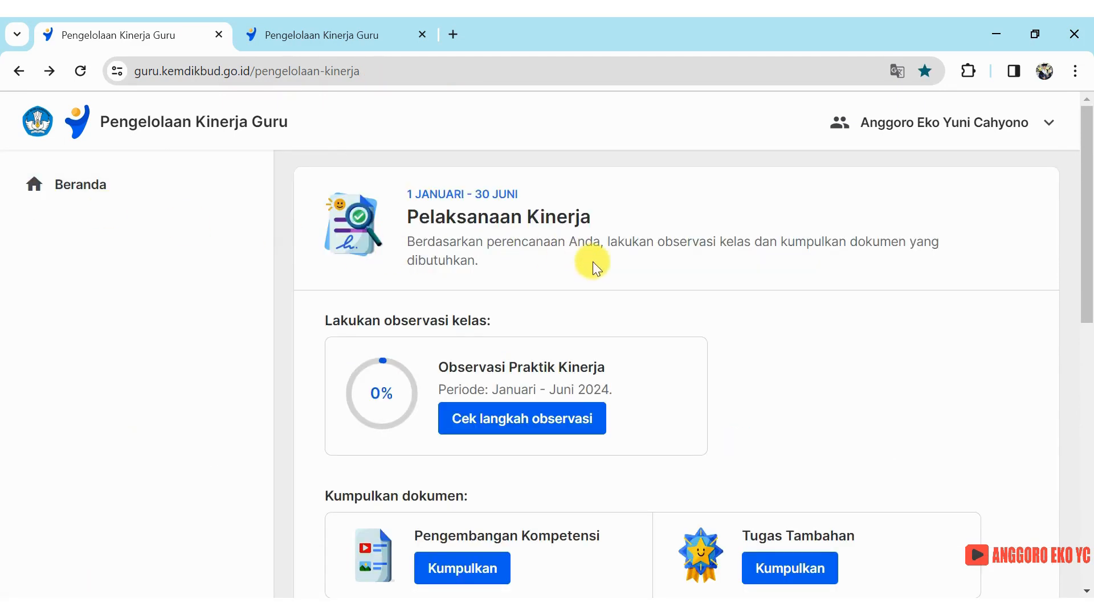
scroll(592, 262, "down", 2)
scroll(592, 261, "down", 1)
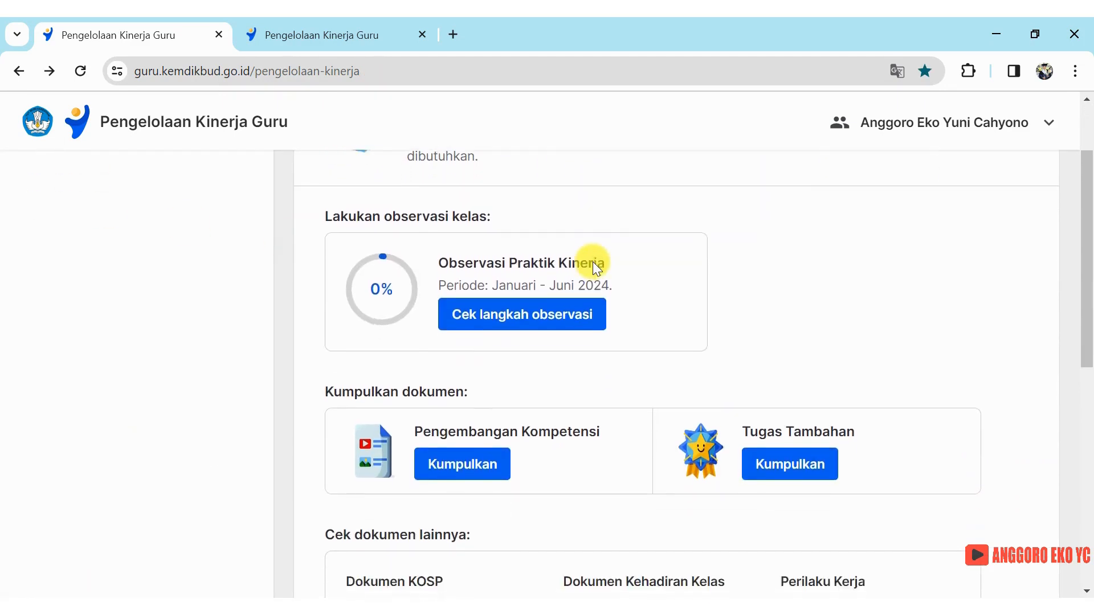
scroll(592, 262, "up", 2)
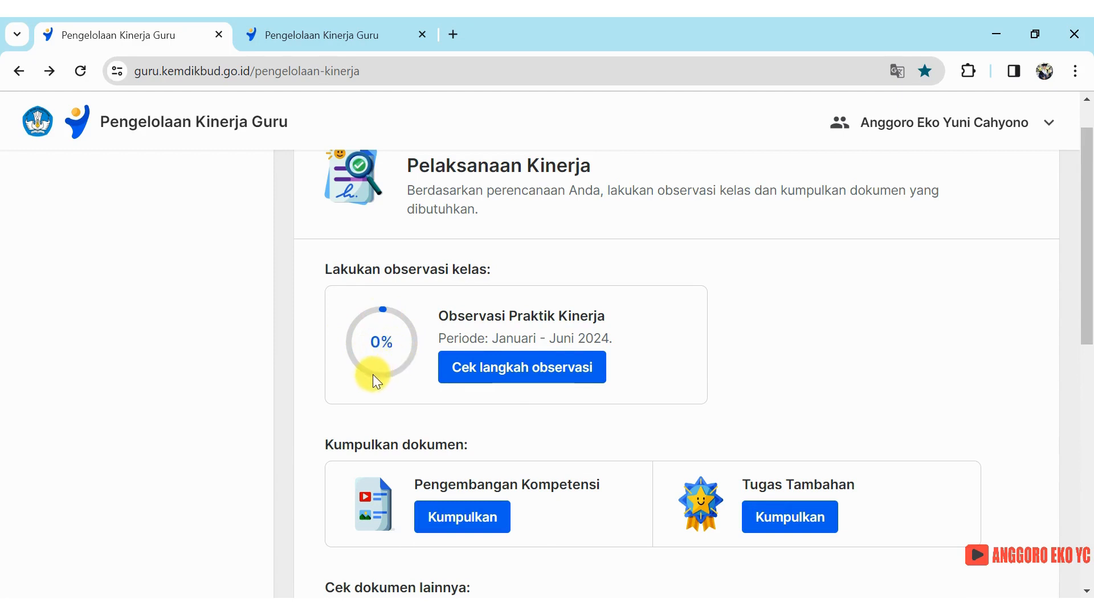
scroll(373, 374, "down", 1)
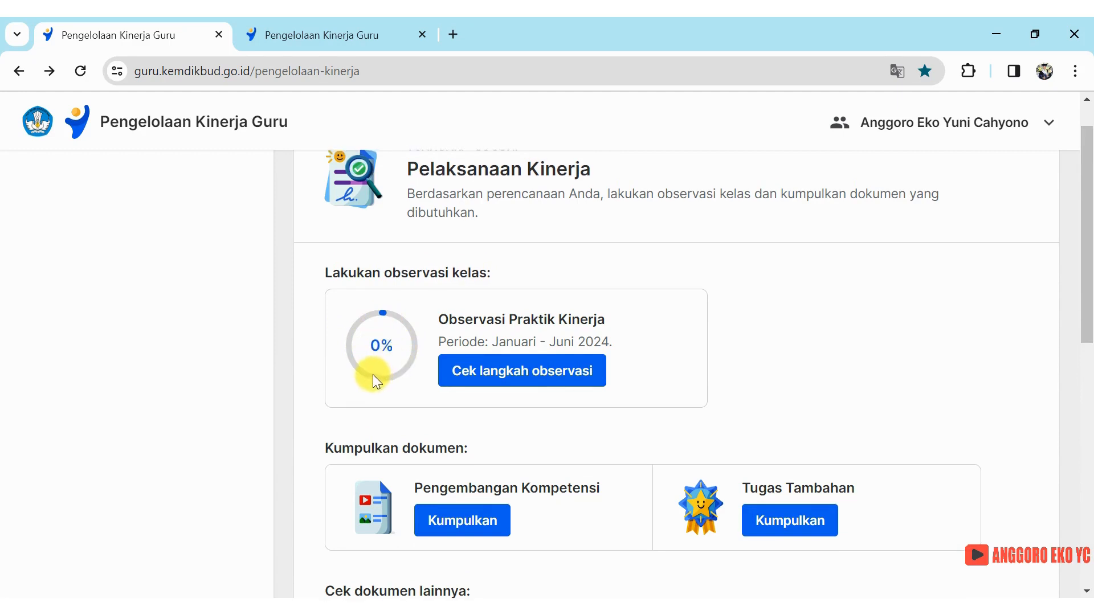
scroll(373, 375, "down", 1)
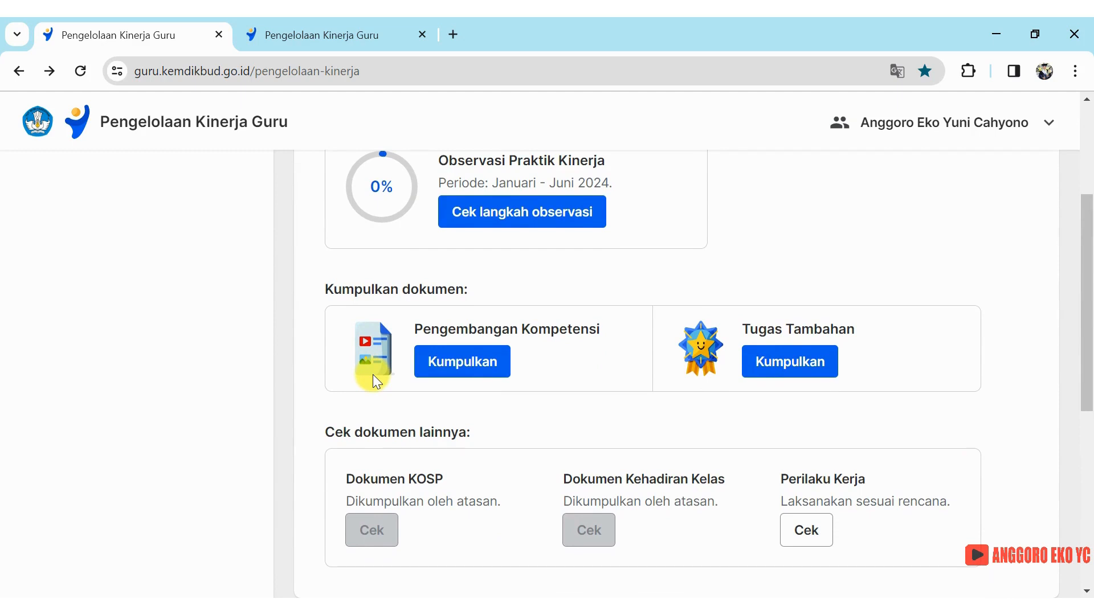
scroll(373, 376, "down", 1)
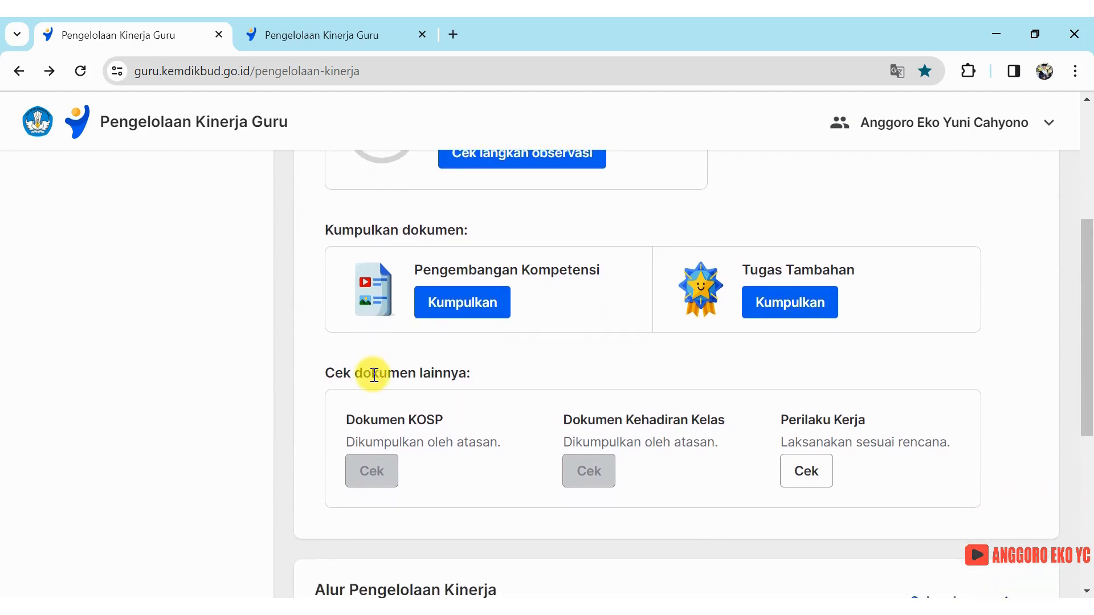
scroll(374, 374, "up", 1)
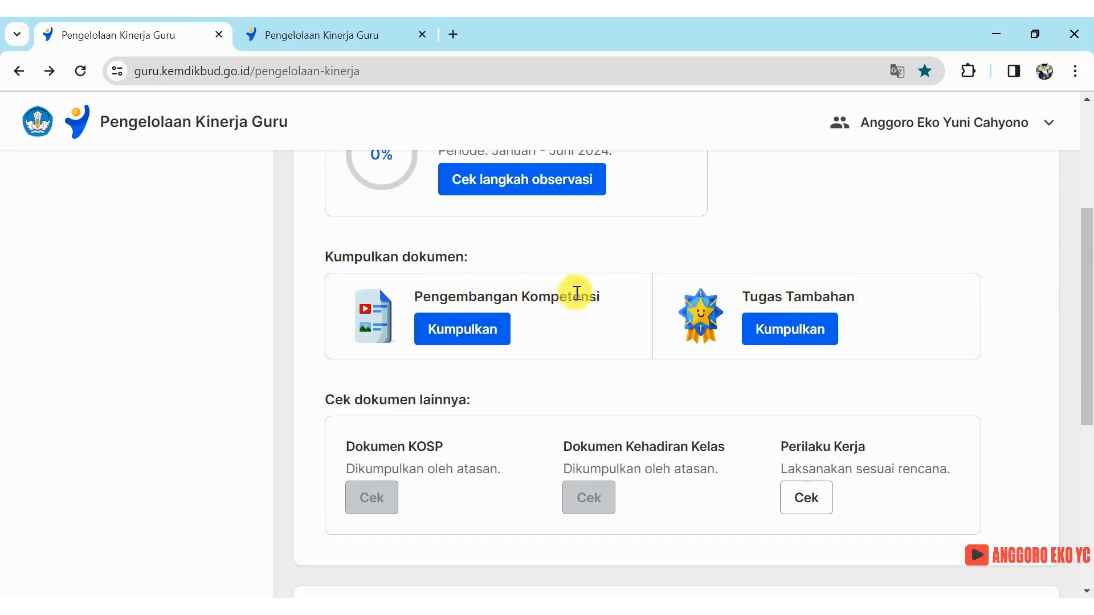
- Open the Pengembangan Kompetensi document collection form for Rencana Hasil Kerja number 2, Peserta kegiatan pelatihan atau bimbingan teknis
left_click(461, 335)
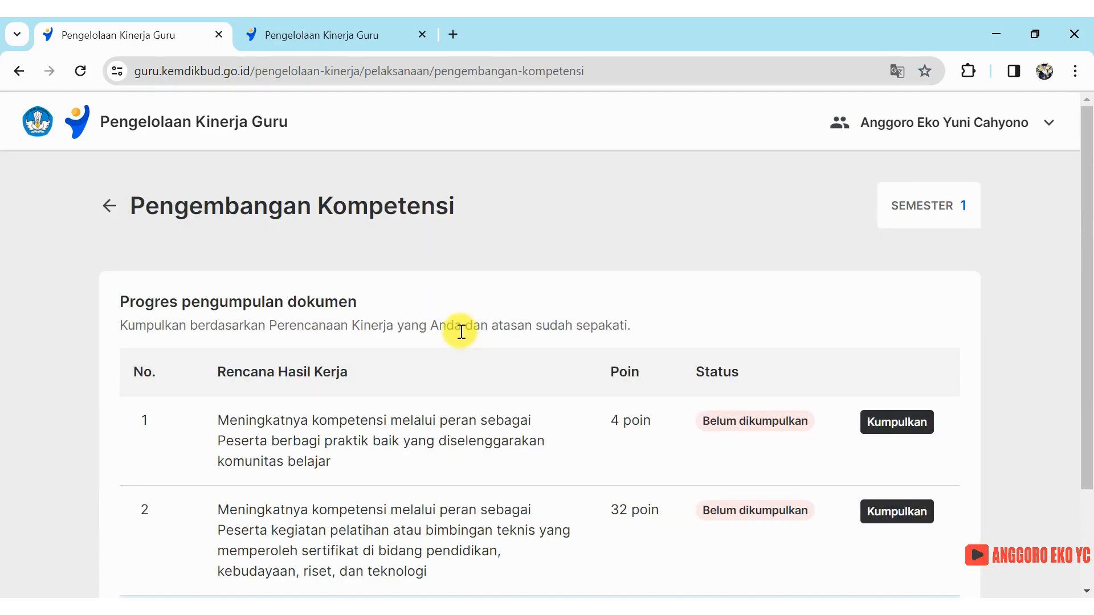
scroll(462, 331, "down", 2)
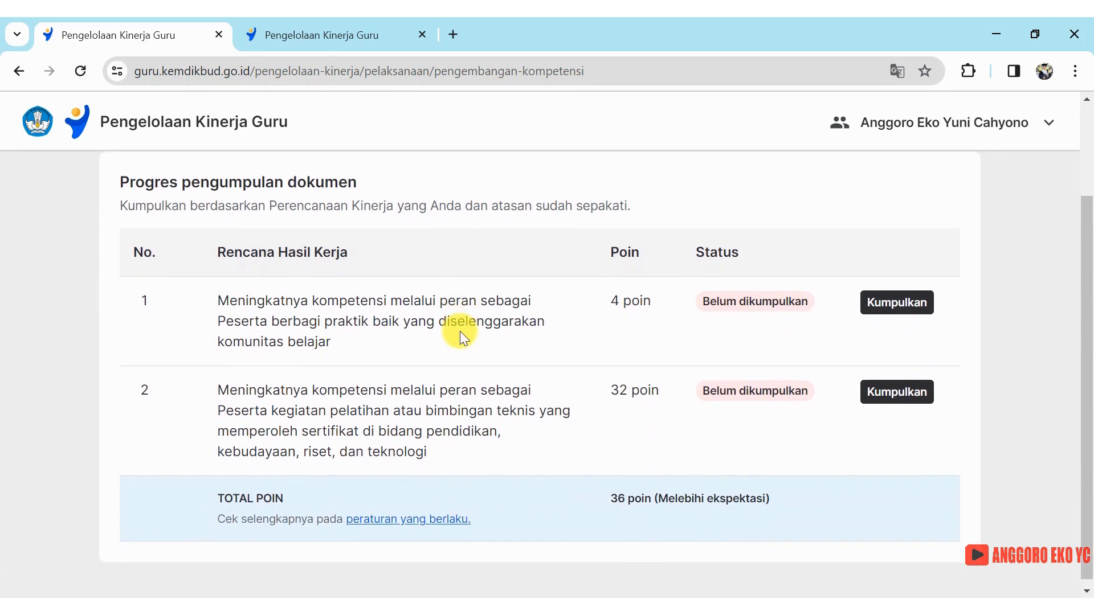
scroll(461, 338, "down", 1)
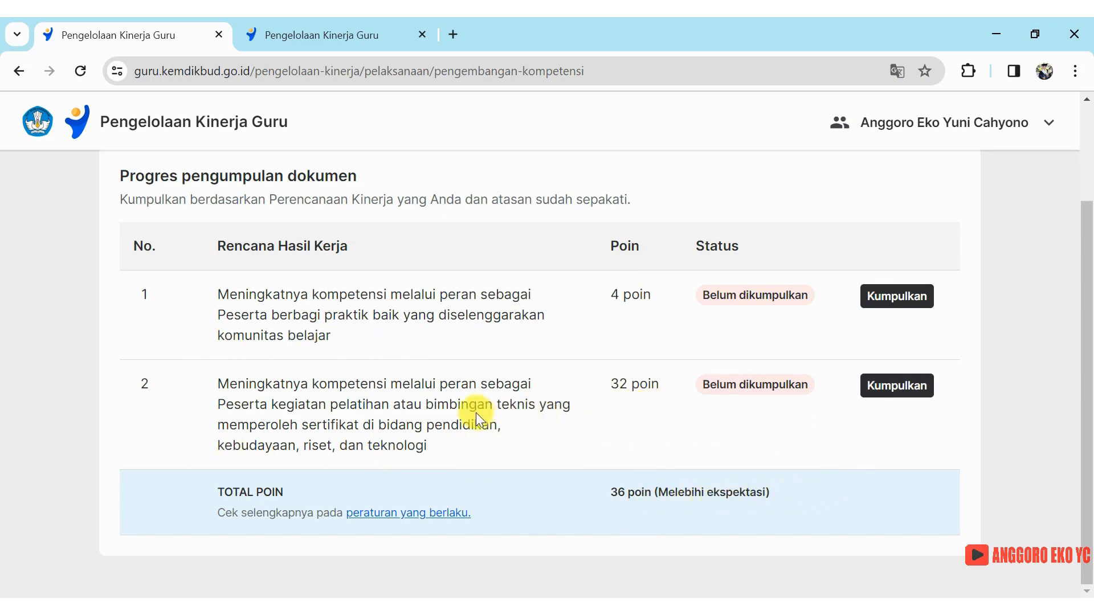
left_click(898, 387)
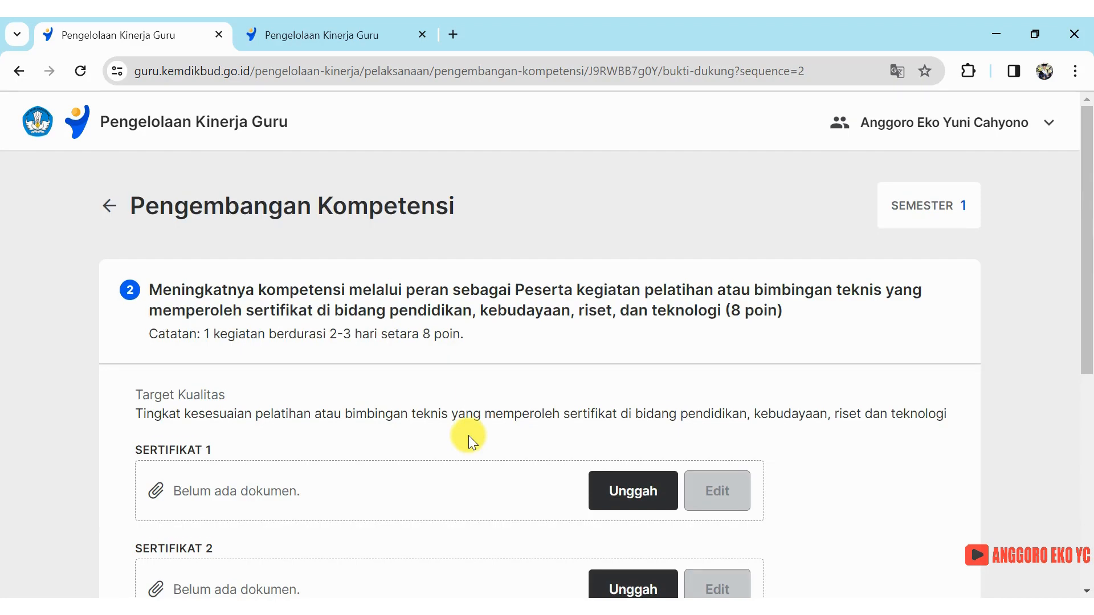
scroll(469, 435, "down", 7)
scroll(468, 436, "up", 2)
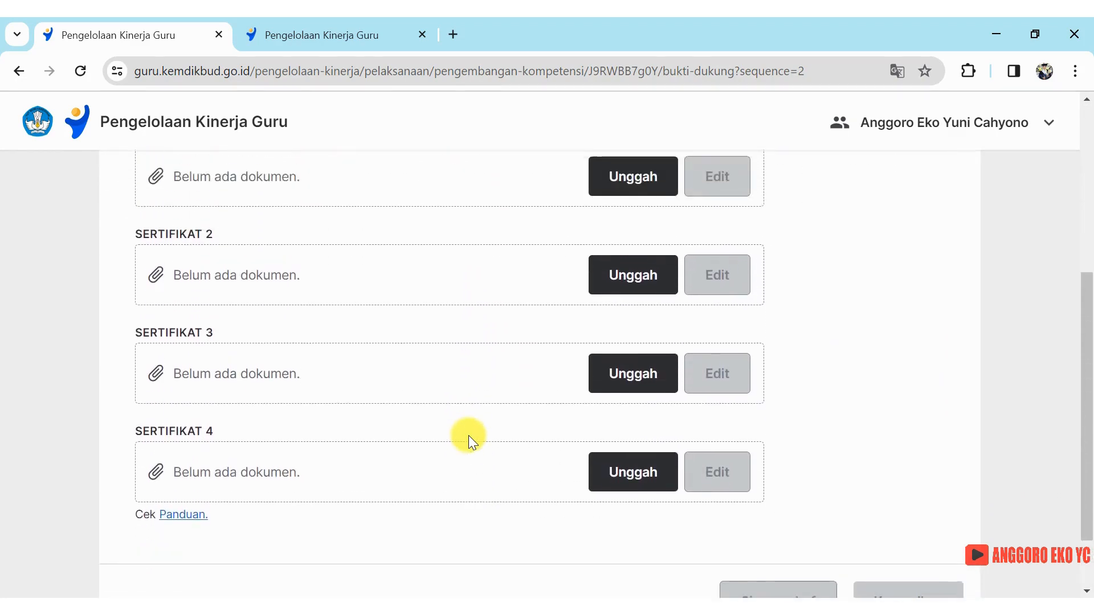
scroll(468, 435, "down", 1)
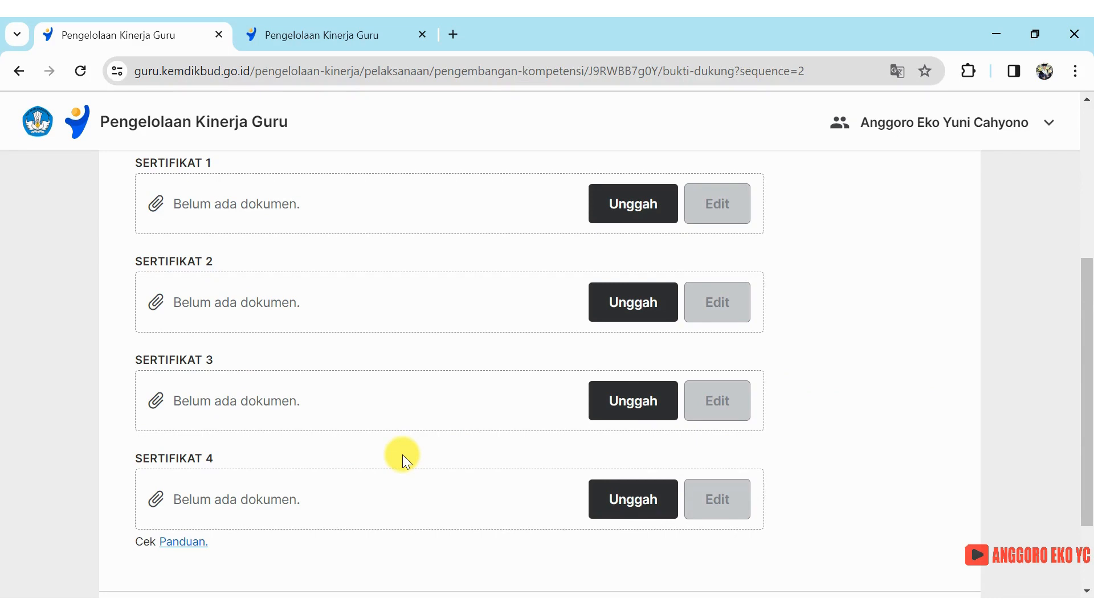
- Upload the file "Sertifikat PMM - P5 Contoh Praktik" from the computer as SERTIFIKAT 1
left_click(632, 207)
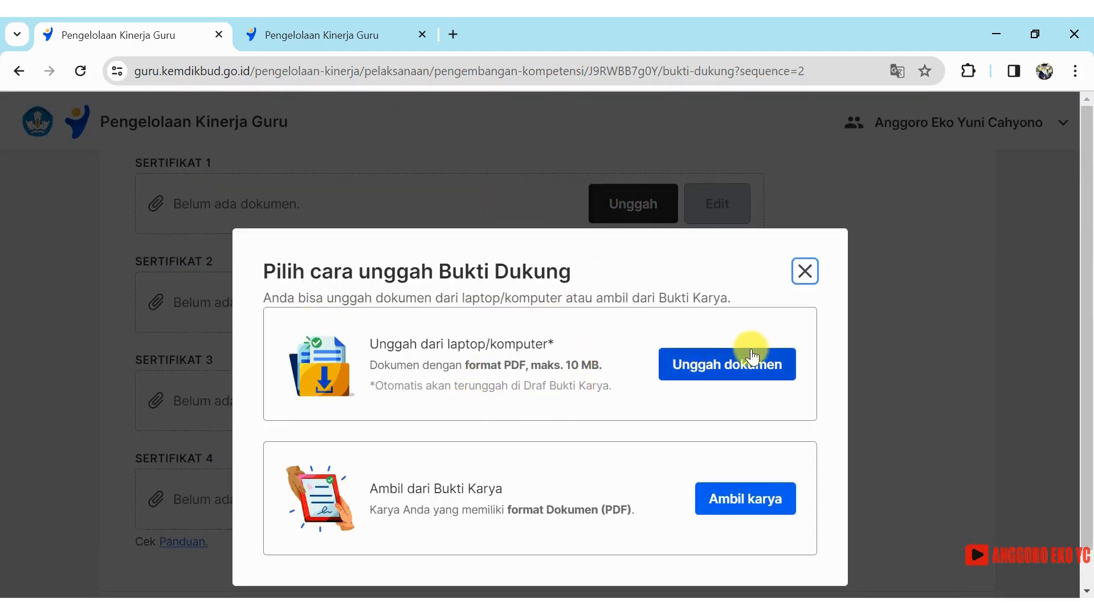
left_click(721, 369)
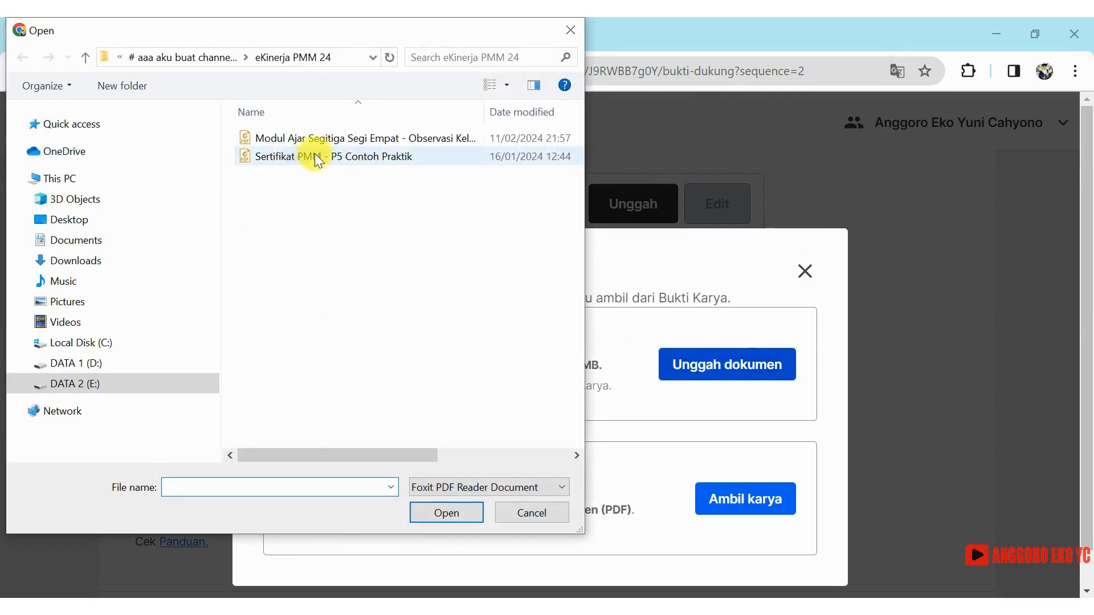
left_click(302, 157)
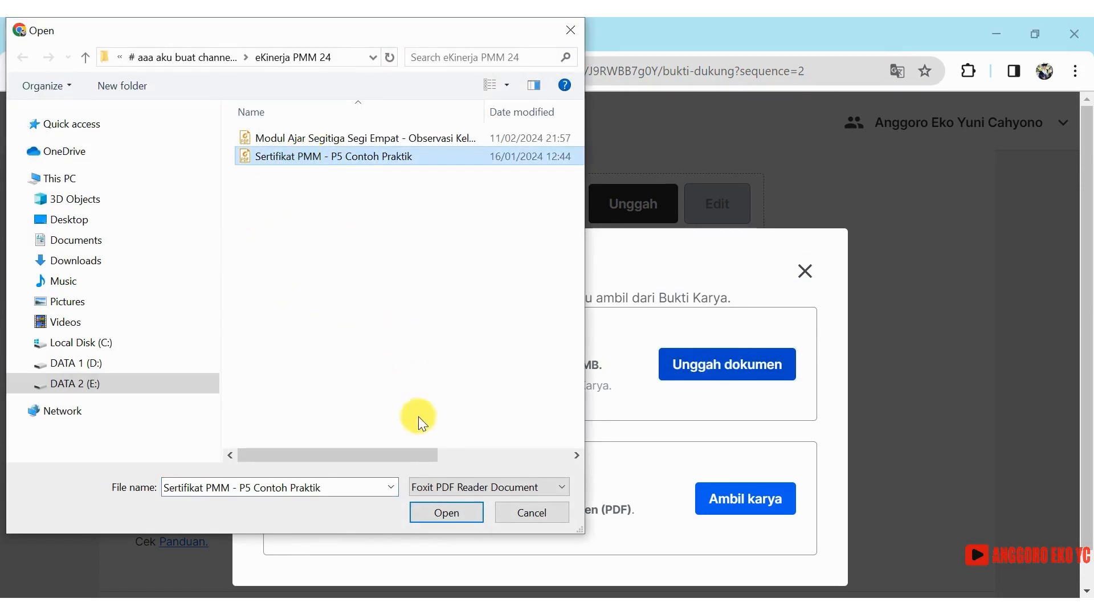
left_click(440, 511)
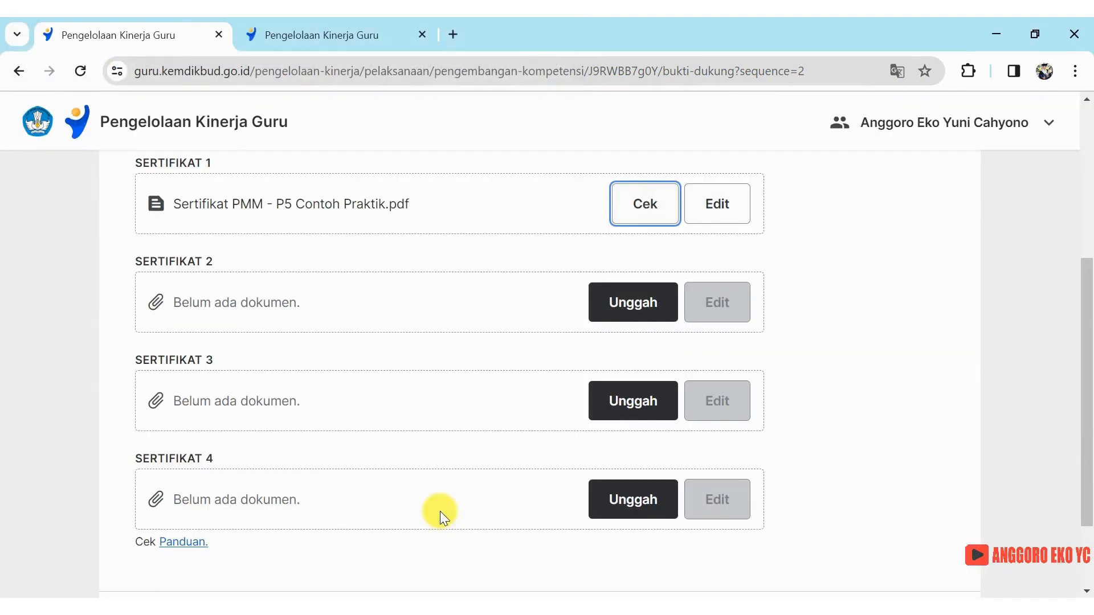
- Preview the uploaded SERTIFIKAT 1 document, examine the certificate page and the Struktur Program table, and close the preview
left_click(639, 202)
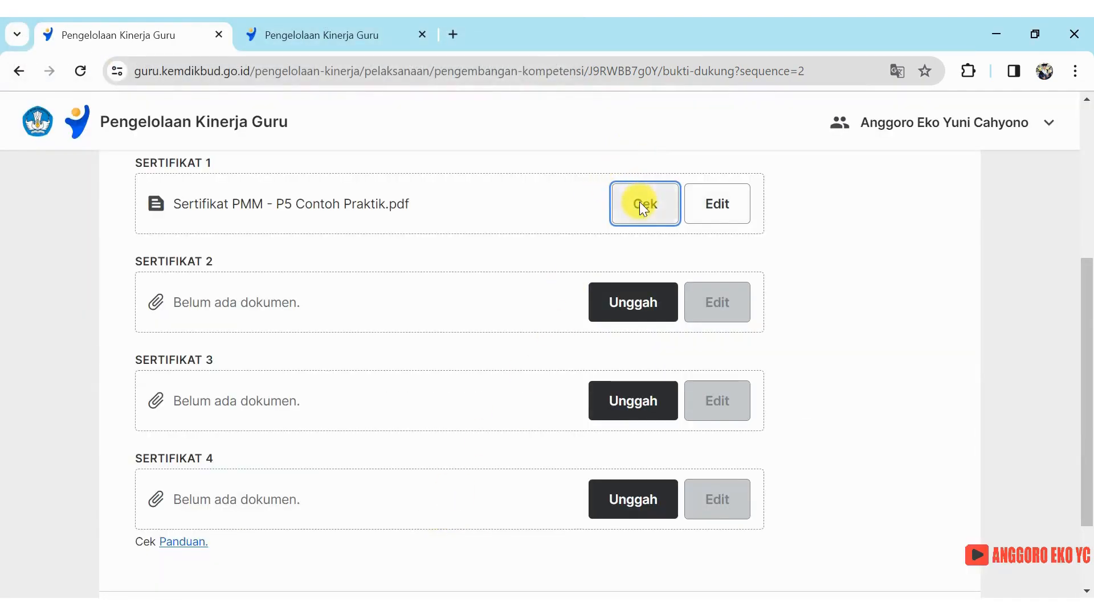
scroll(615, 362, "down", 10)
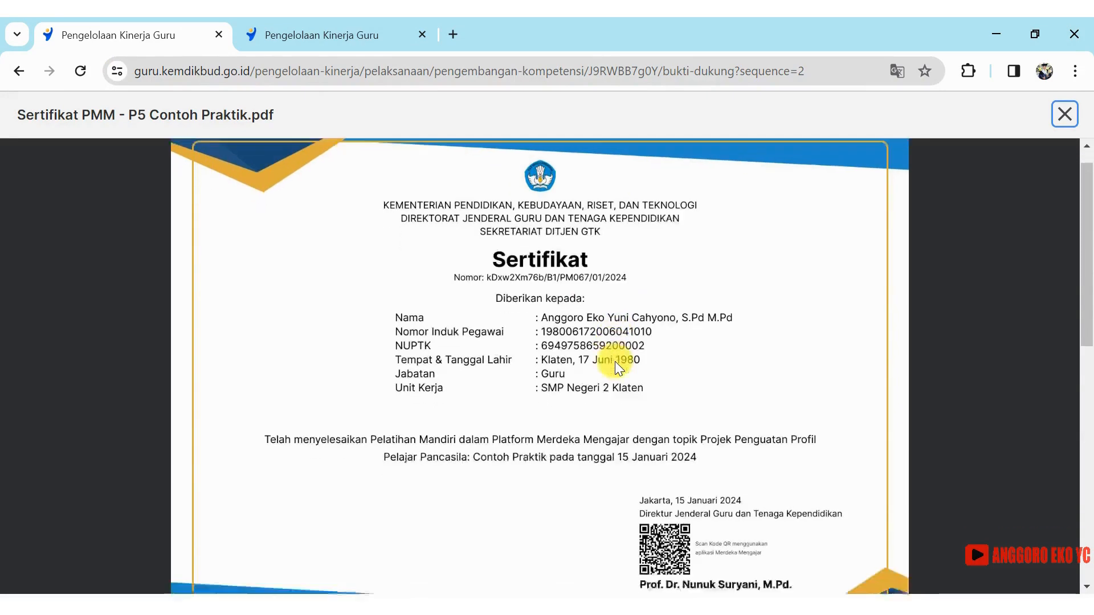
scroll(615, 362, "up", 10)
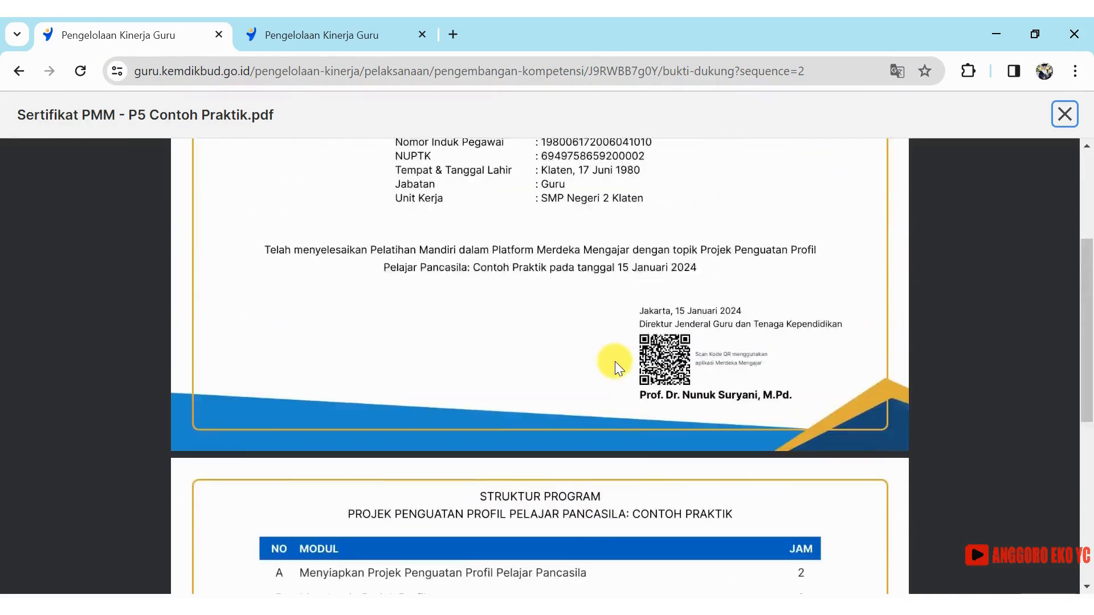
scroll(614, 361, "down", 10)
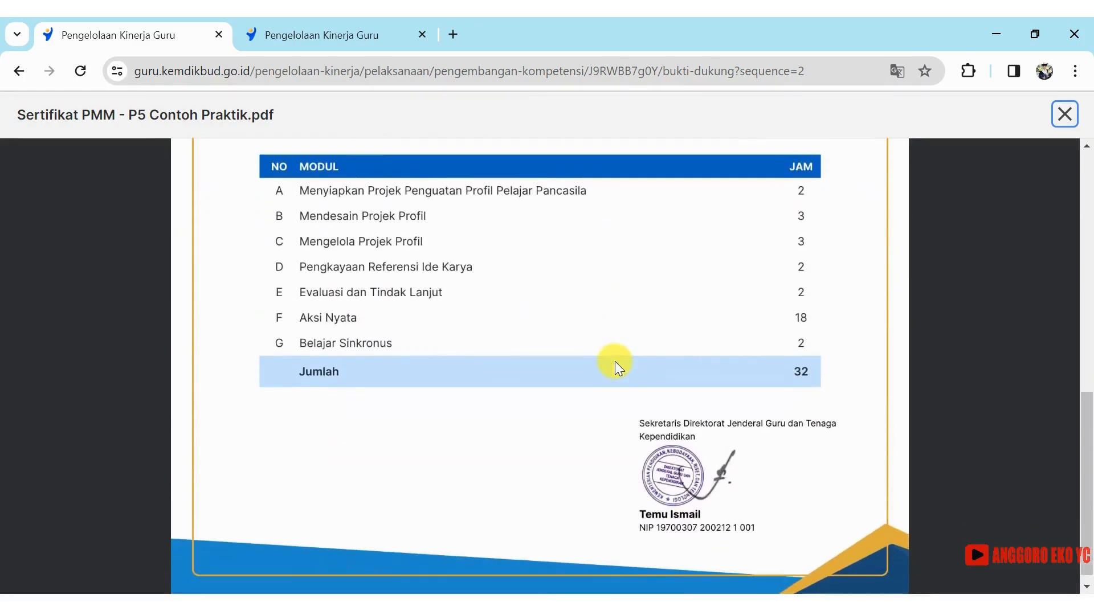
scroll(615, 361, "up", 10)
scroll(614, 361, "up", 2)
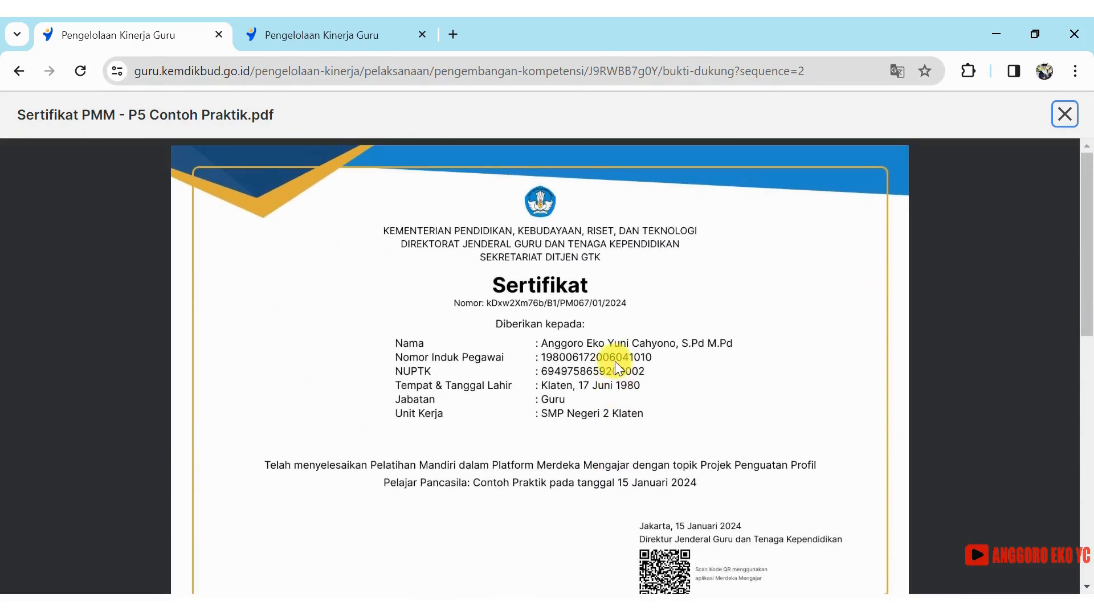
scroll(615, 361, "down", 3)
scroll(615, 362, "down", 1)
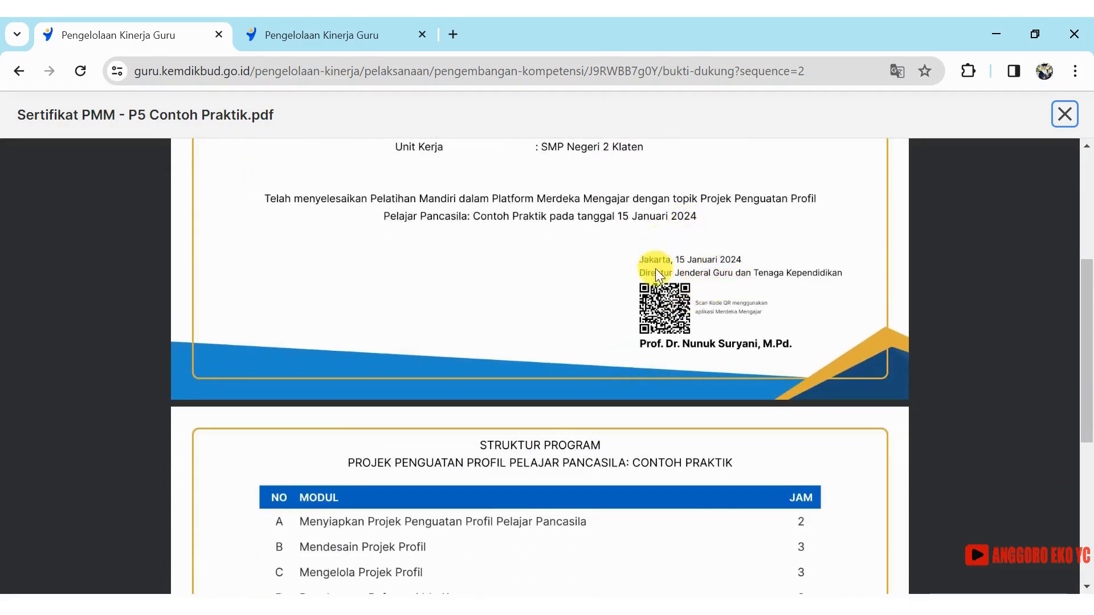
scroll(660, 327, "up", 4)
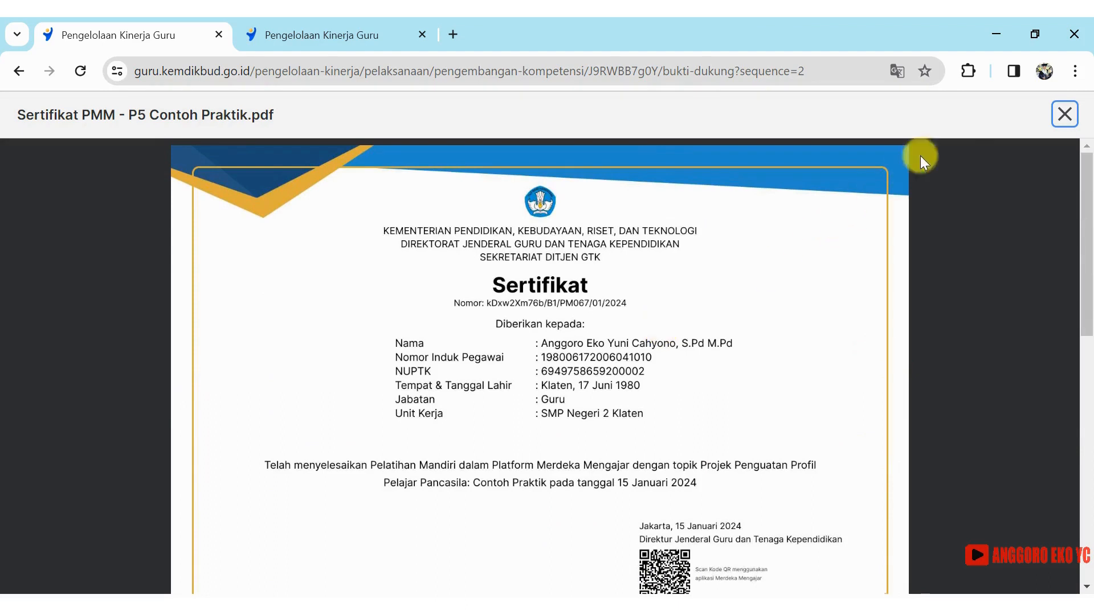
left_click(1063, 117)
- Save the certificate collection form as a draft and check its status in the Progres pengumpulan dokumen list
scroll(838, 286, "down", 2)
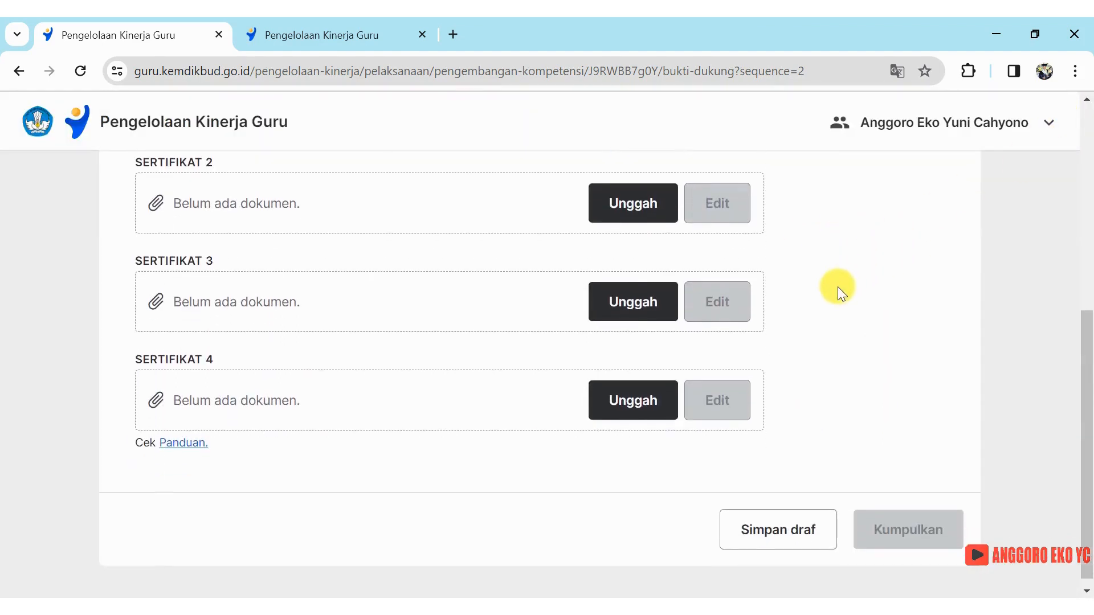
scroll(838, 286, "up", 1)
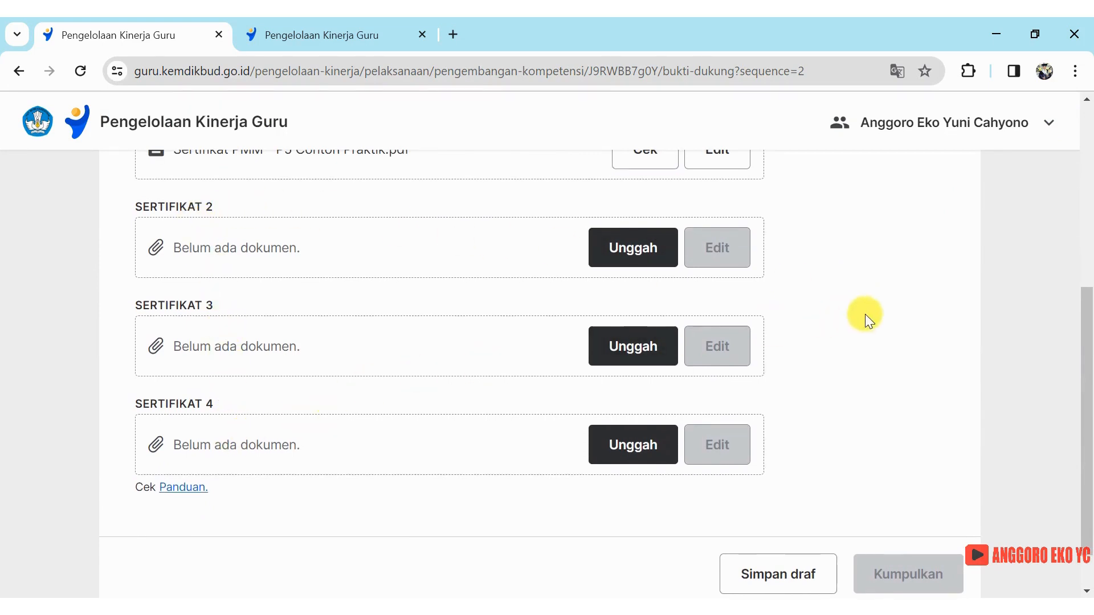
scroll(865, 314, "down", 1)
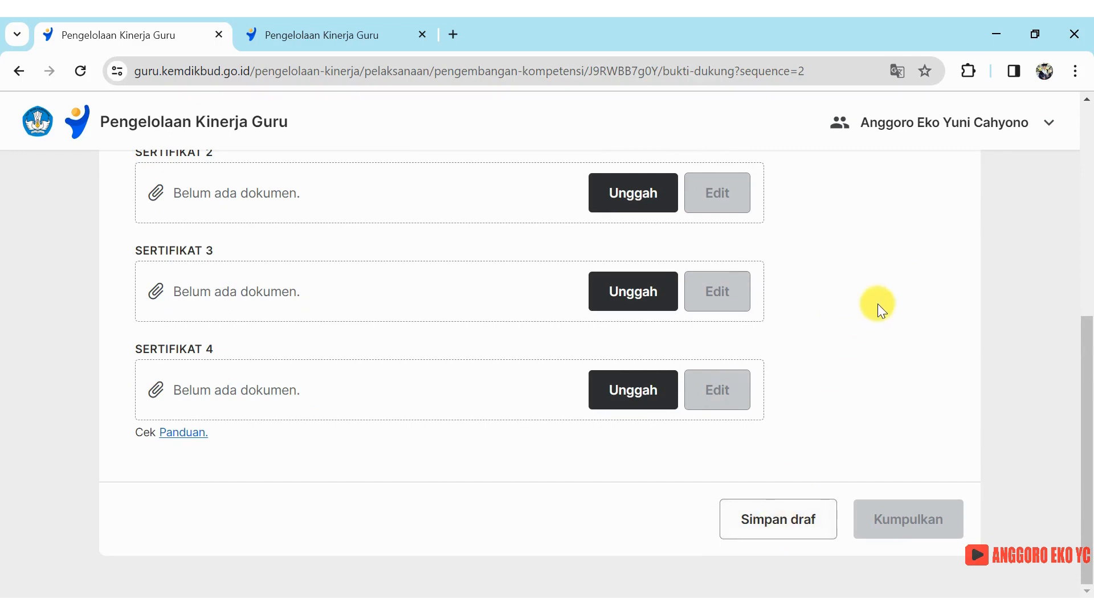
scroll(878, 304, "up", 2)
scroll(878, 304, "up", 1)
scroll(878, 303, "down", 2)
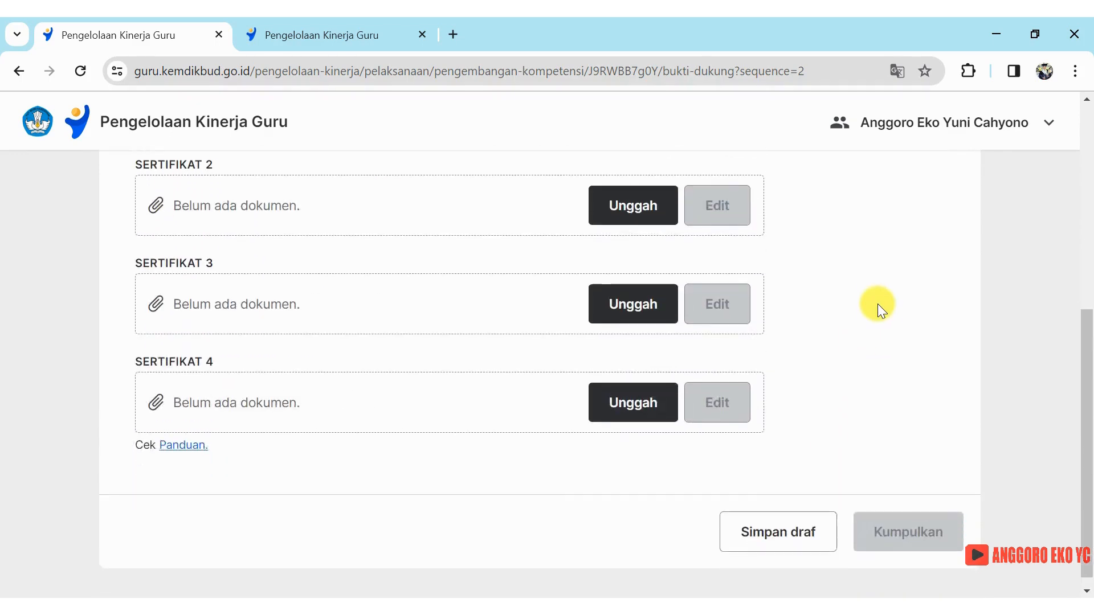
scroll(879, 303, "up", 2)
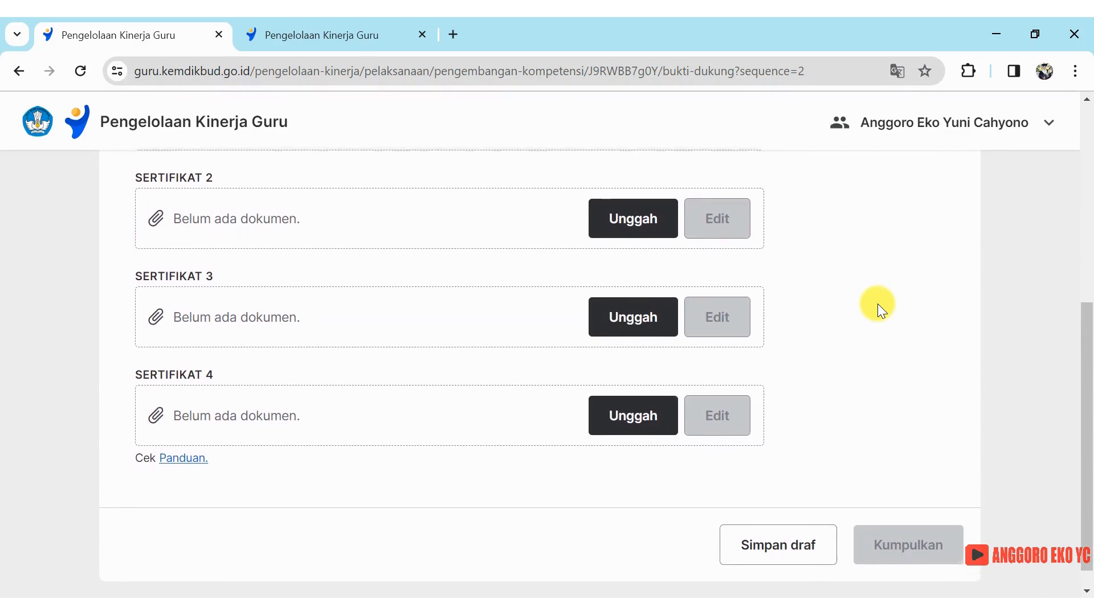
scroll(878, 304, "down", 2)
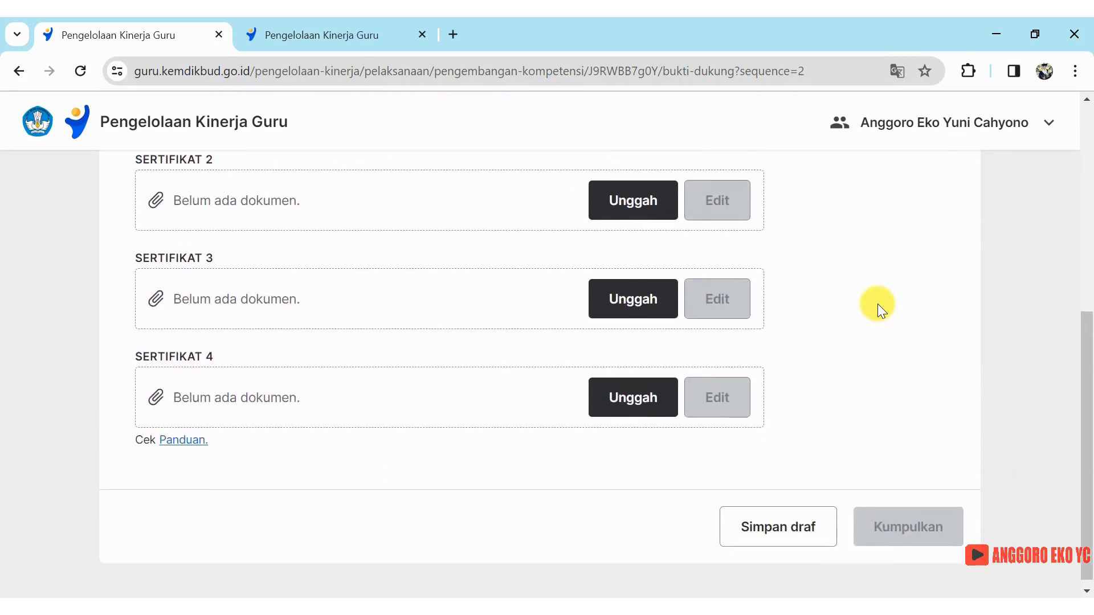
scroll(878, 303, "down", 1)
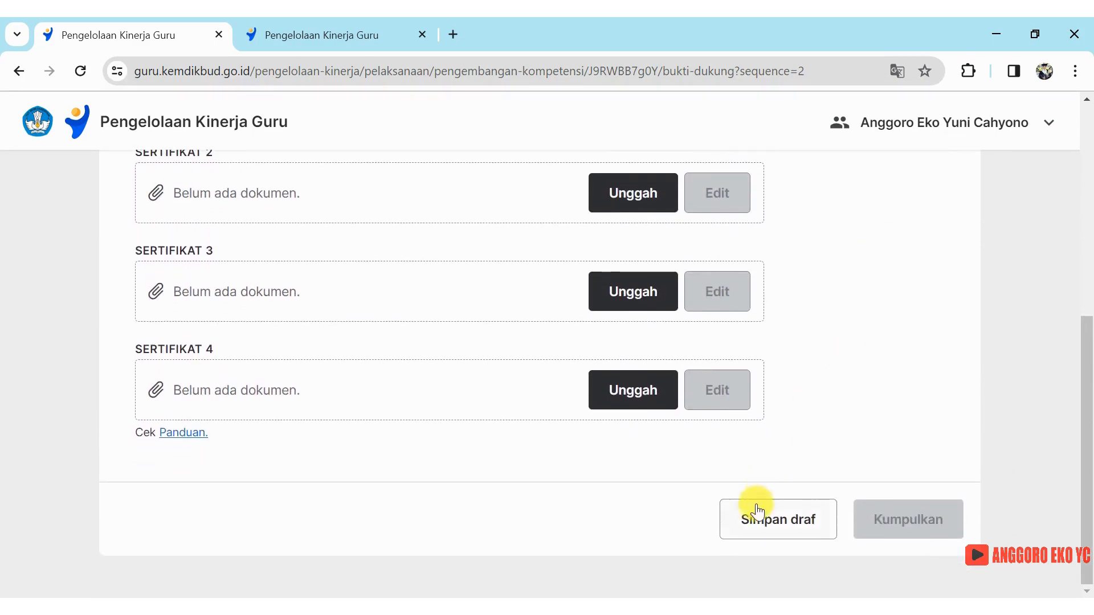
left_click(788, 522)
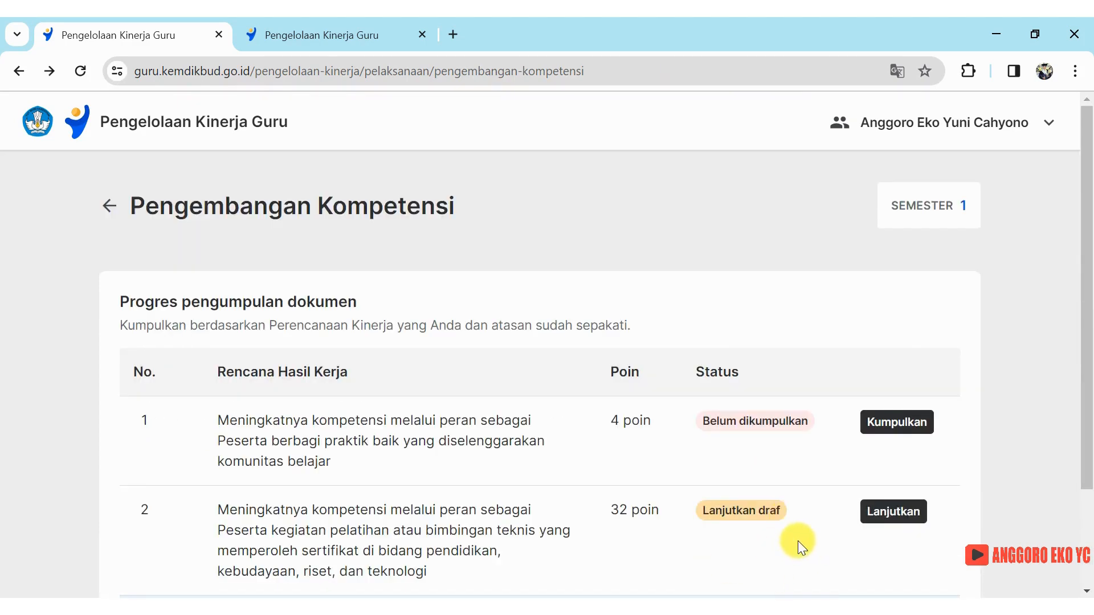
scroll(730, 546, "down", 2)
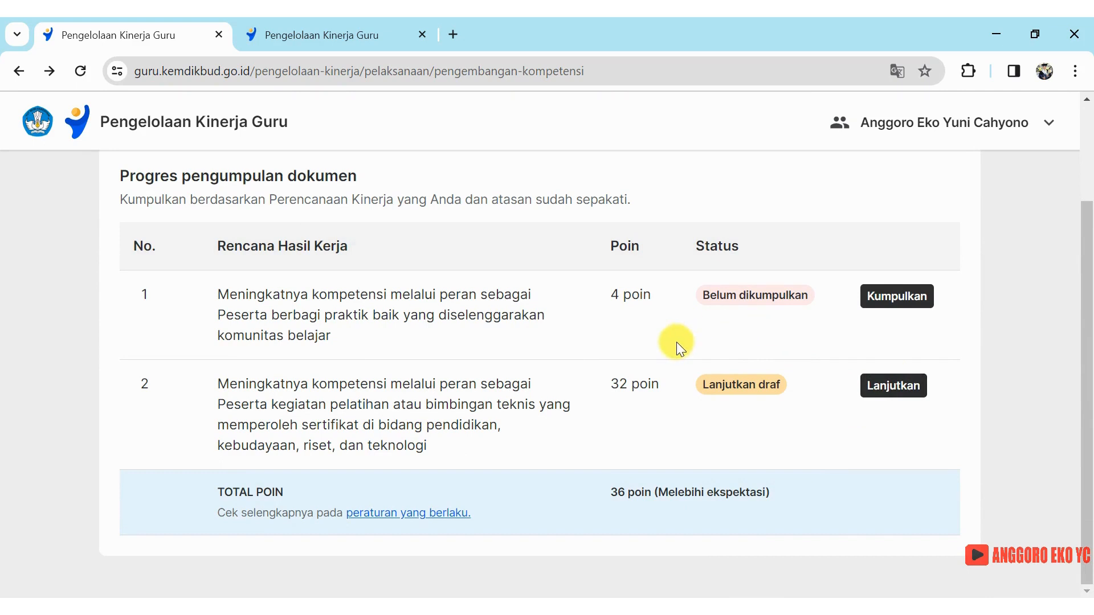
scroll(677, 342, "up", 2)
scroll(676, 342, "down", 1)
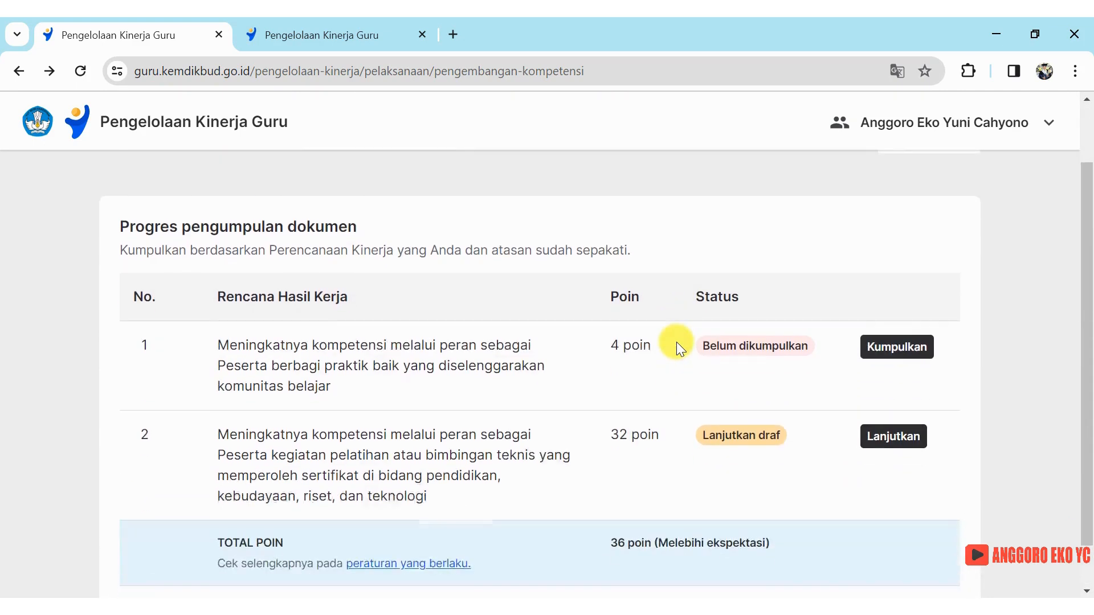
scroll(649, 346, "up", 1)
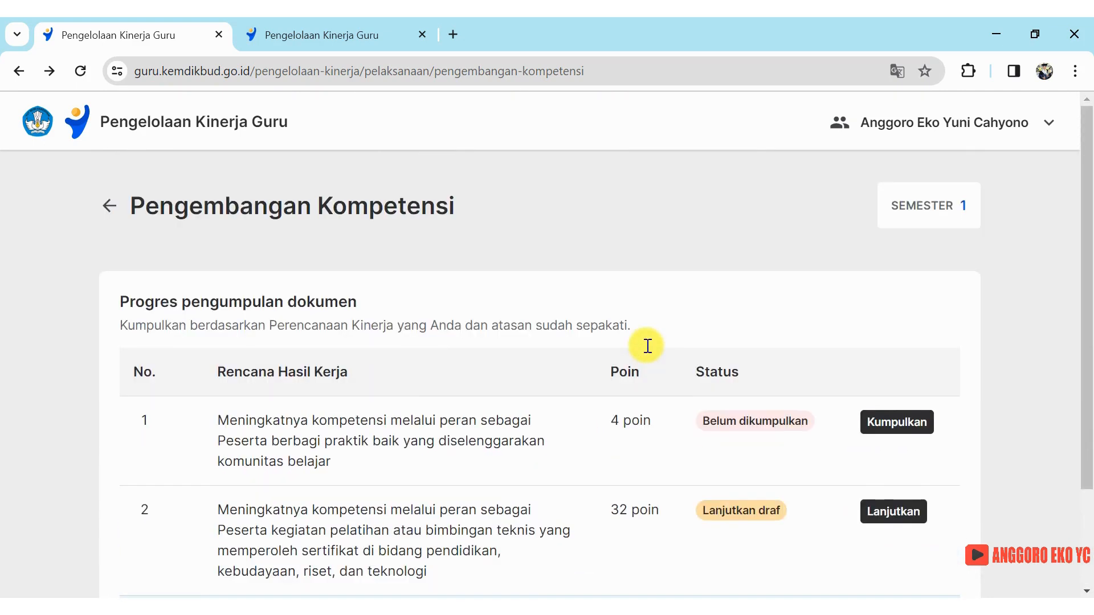
- Return to the Pelaksanaan Kinerja overview and open the Tugas Tambahan document form for the Wakil Kepala Satuan Pendidikan plan
left_click(116, 210)
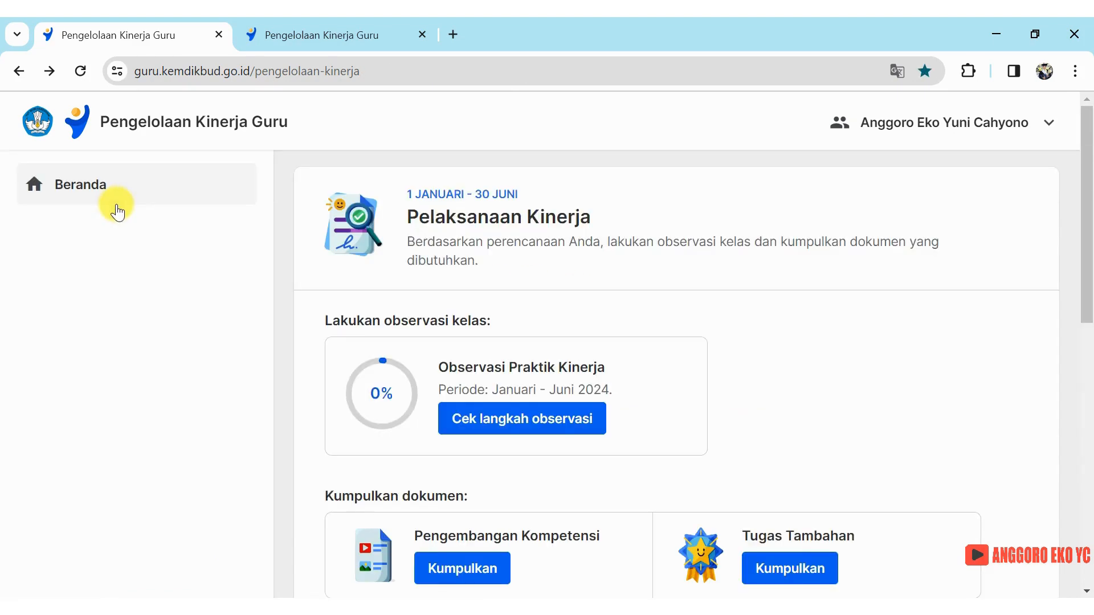
scroll(684, 351, "down", 4)
scroll(685, 355, "down", 1)
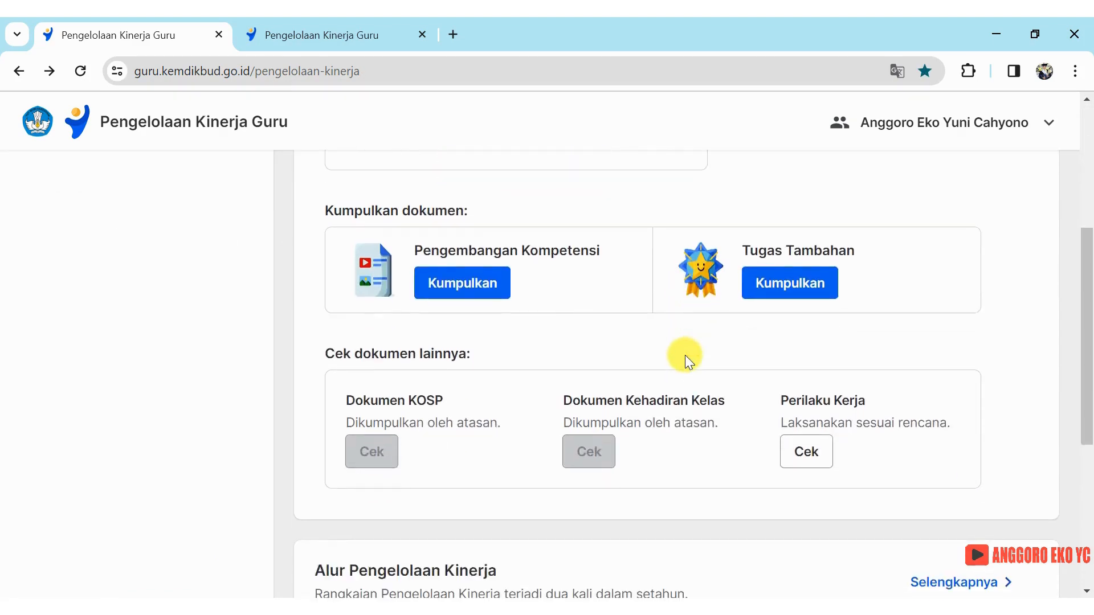
left_click(786, 287)
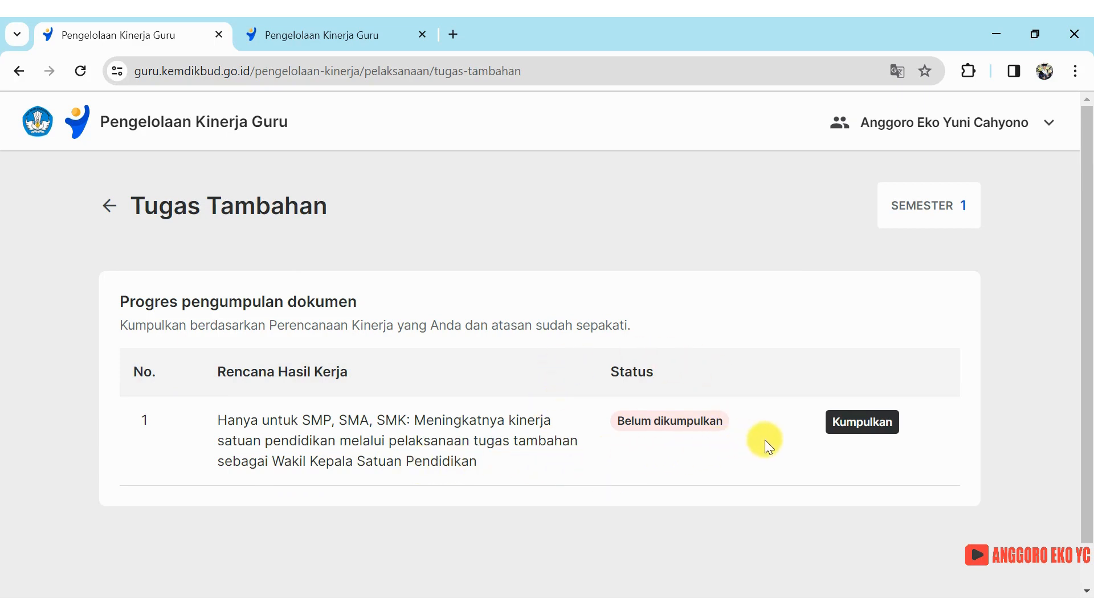
left_click(864, 422)
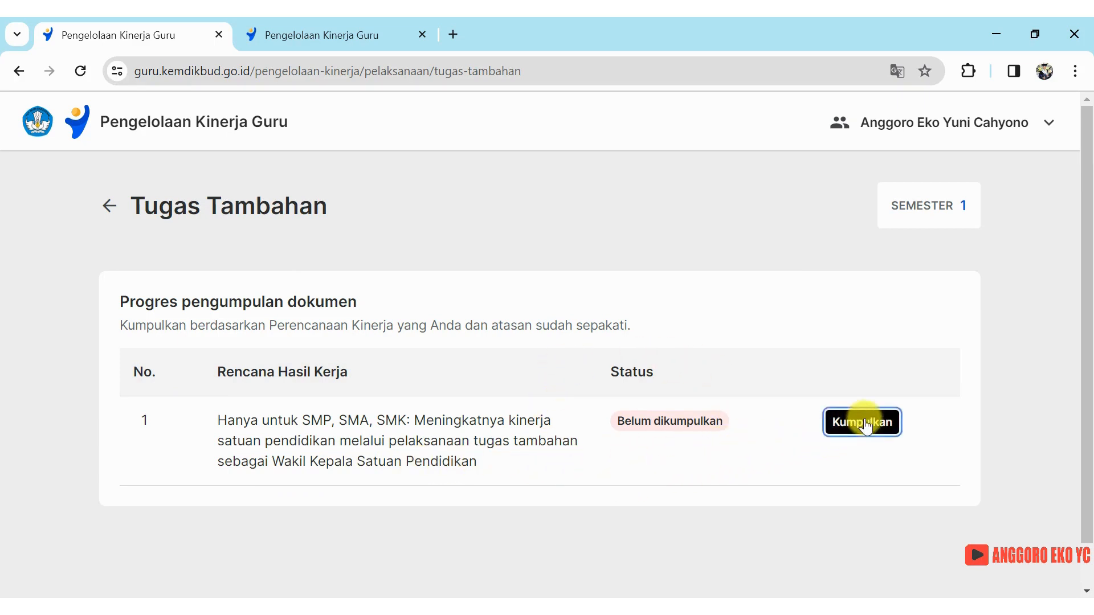
- Examine the Target Kualitas and the Surat Keputusan/Surat Tugas report upload section, and go back to the Pelaksanaan Kinerja overview
scroll(341, 359, "down", 2)
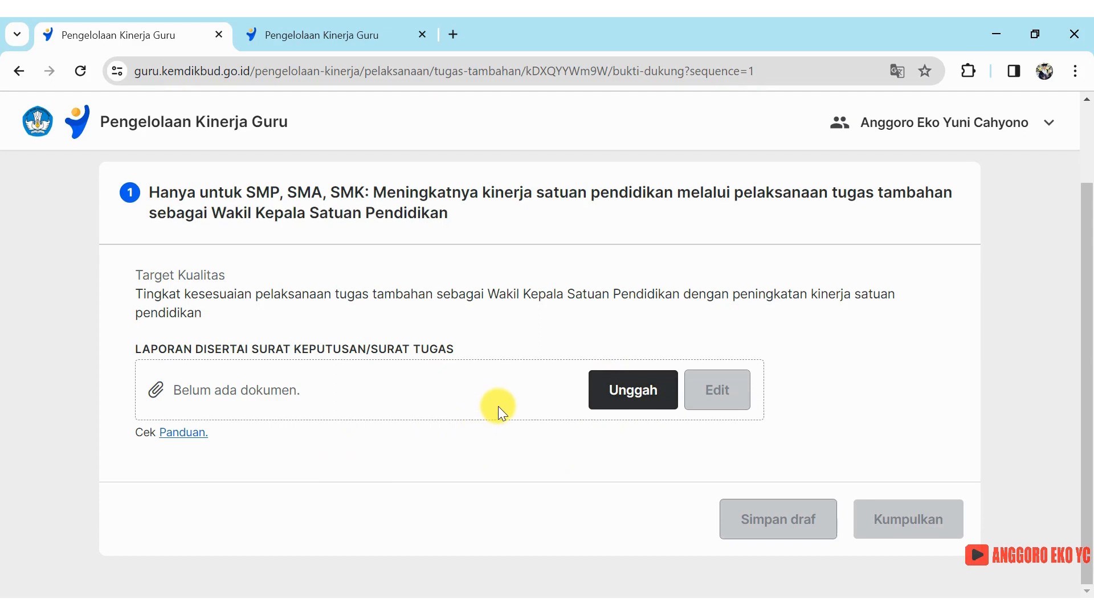
scroll(499, 406, "up", 2)
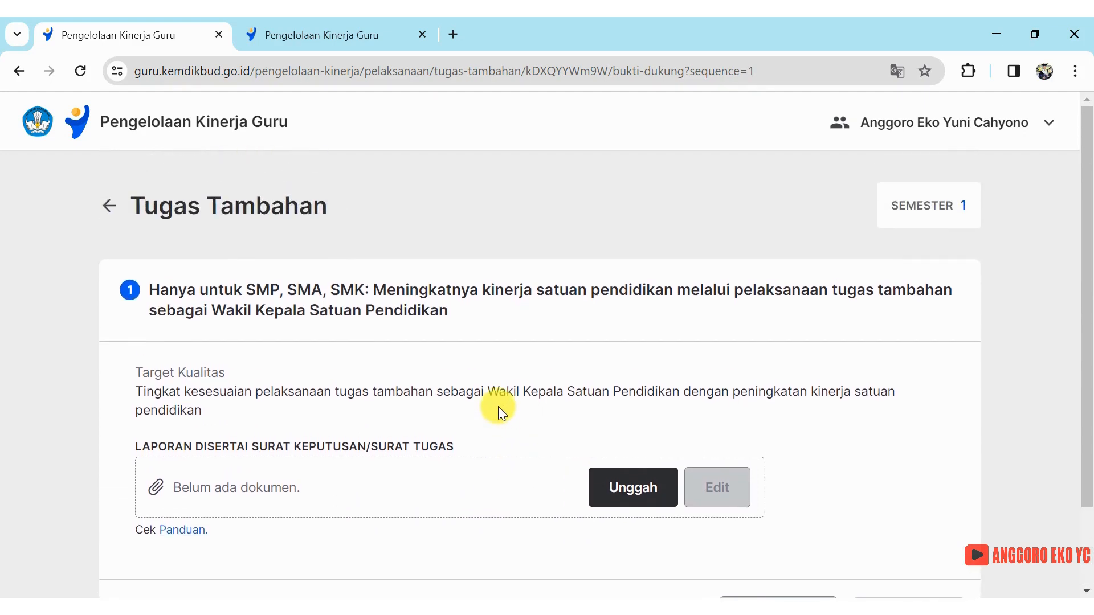
scroll(499, 406, "down", 1)
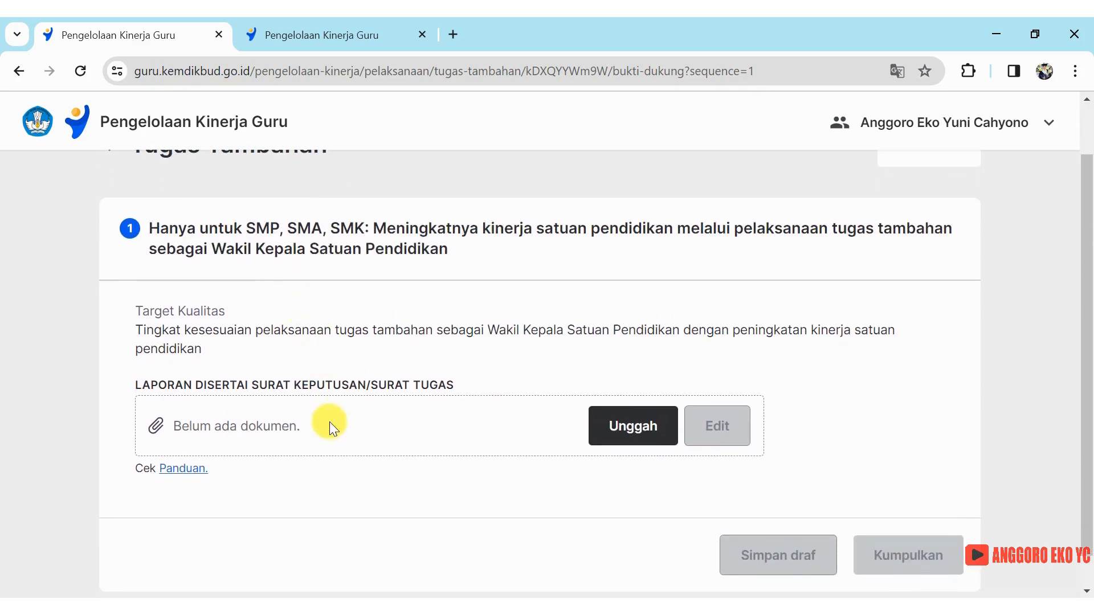
scroll(330, 421, "up", 1)
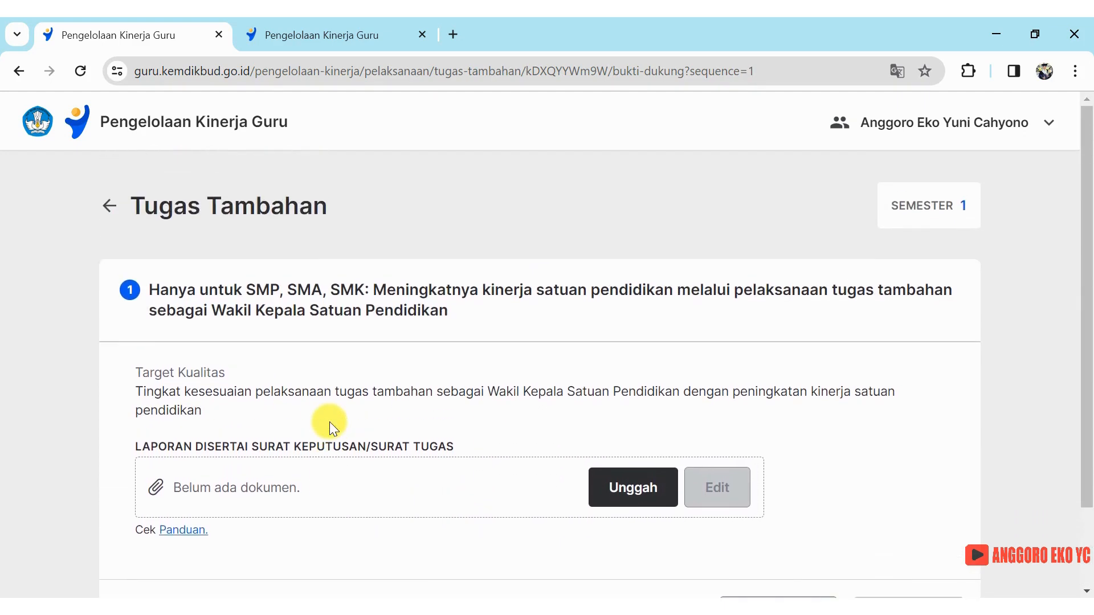
left_click(109, 212)
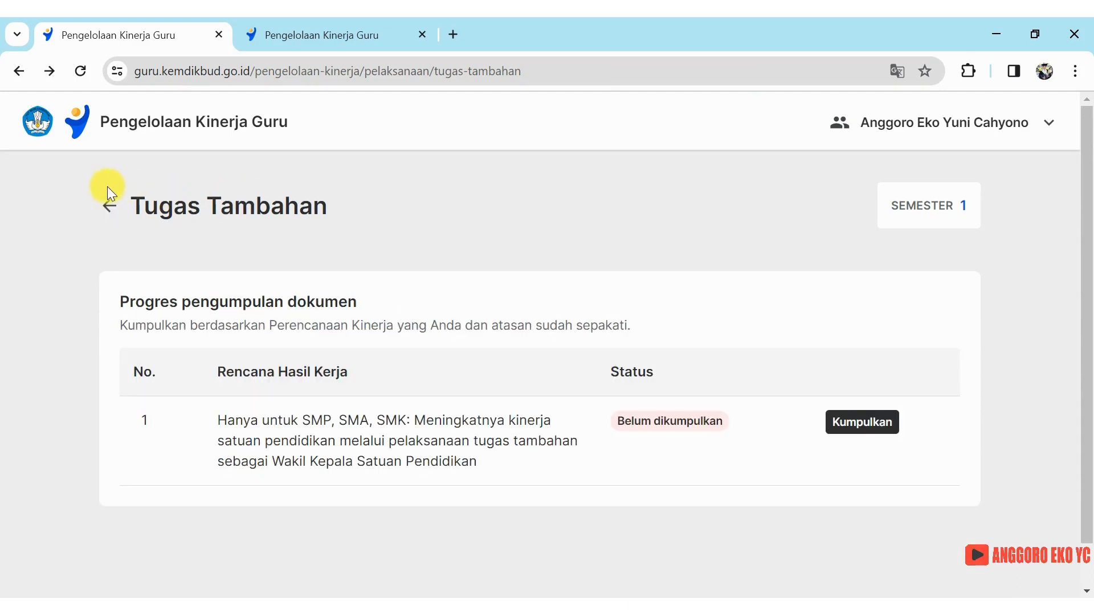
left_click(109, 206)
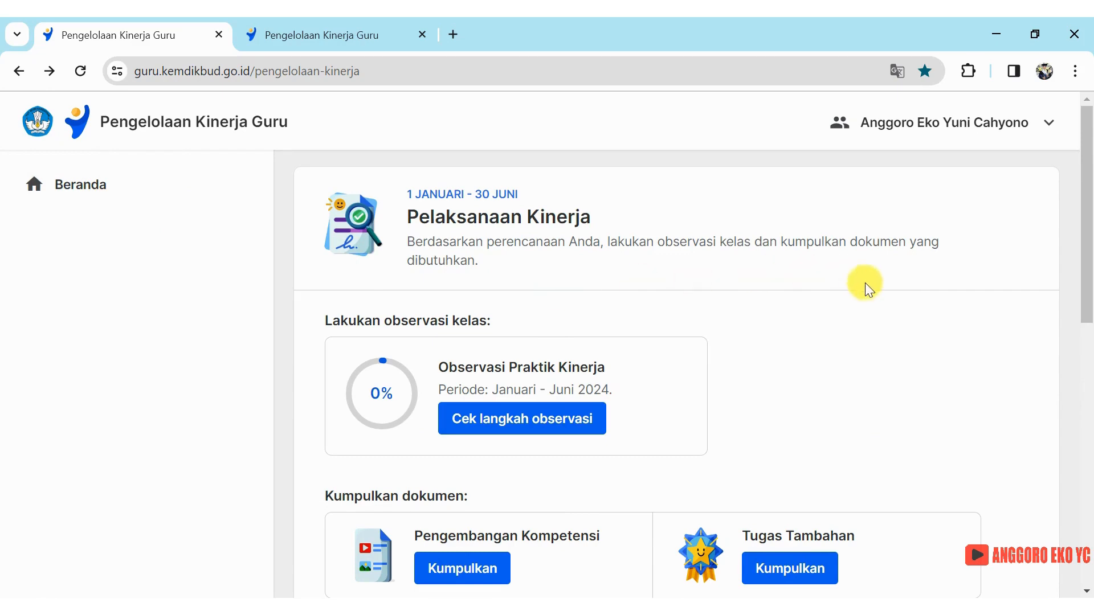
- Review the Alur Pengelolaan Kinerja timeline and open the complete Referensi resources
scroll(843, 379, "down", 10)
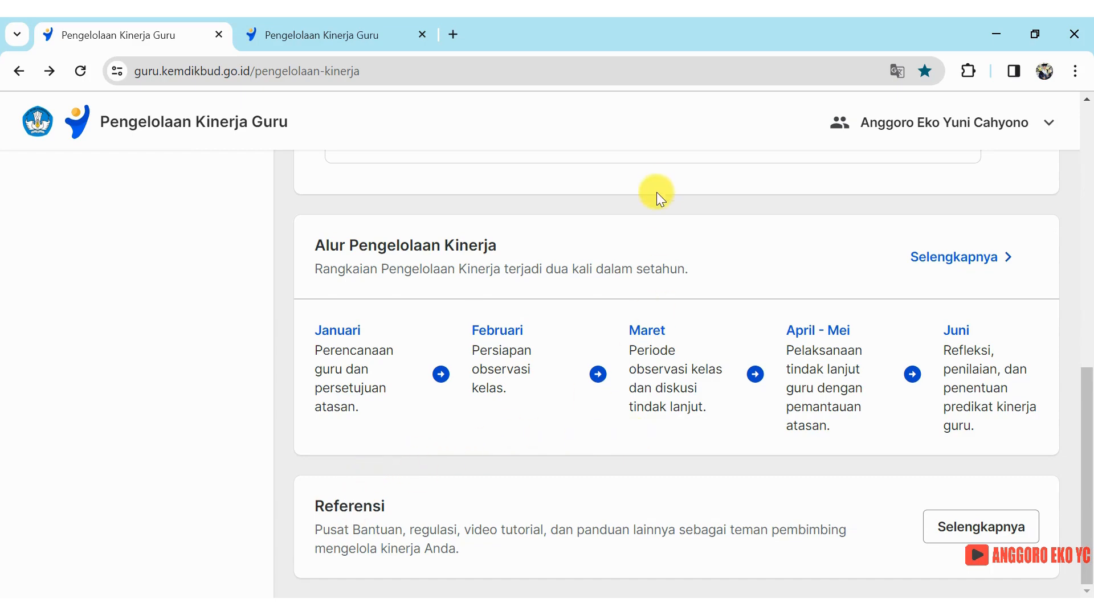
scroll(657, 192, "up", 5)
scroll(657, 193, "up", 4)
scroll(656, 193, "down", 9)
left_click(981, 536)
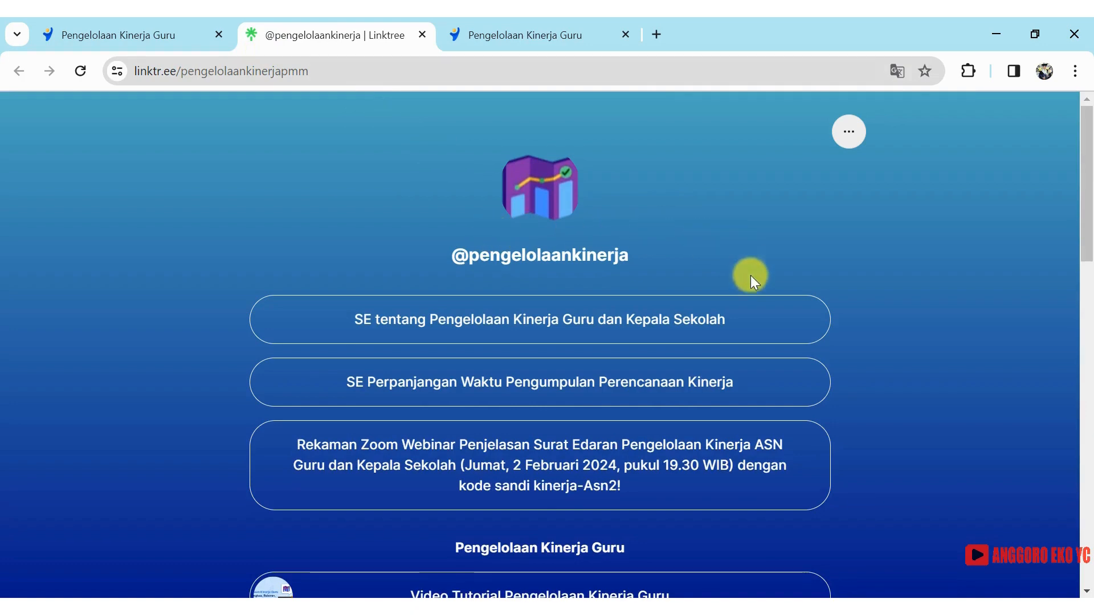
scroll(881, 413, "down", 1)
scroll(881, 413, "down", 4)
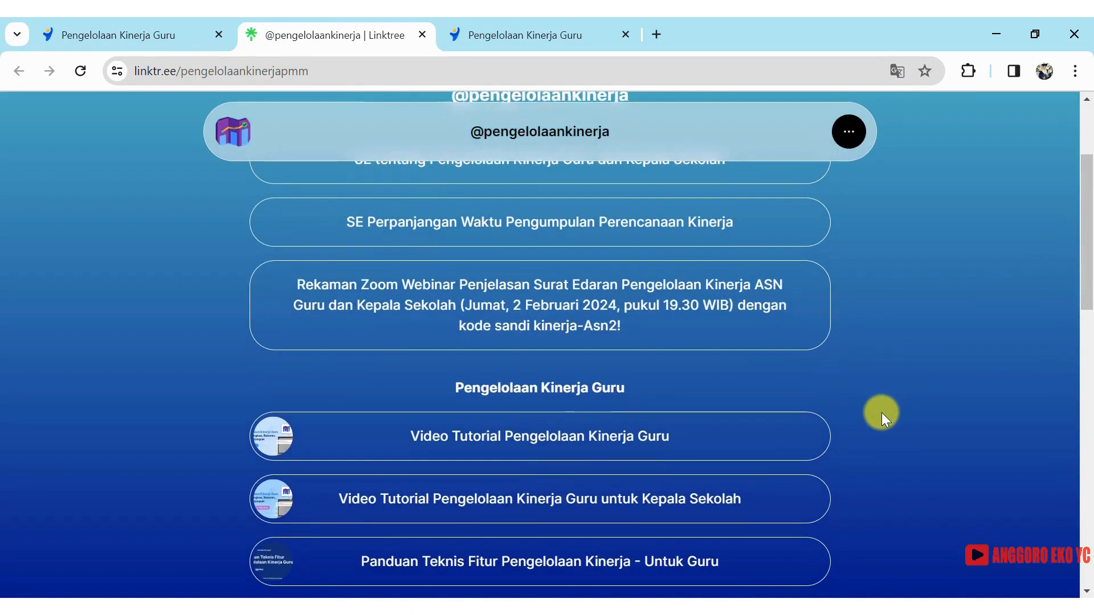
scroll(881, 413, "down", 1)
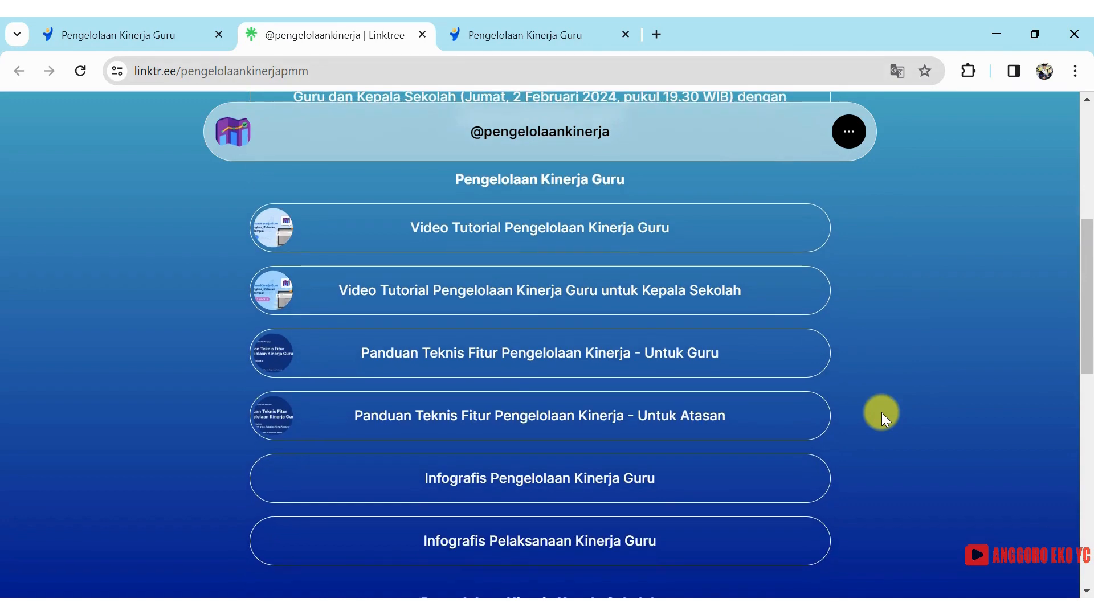
scroll(882, 413, "down", 1)
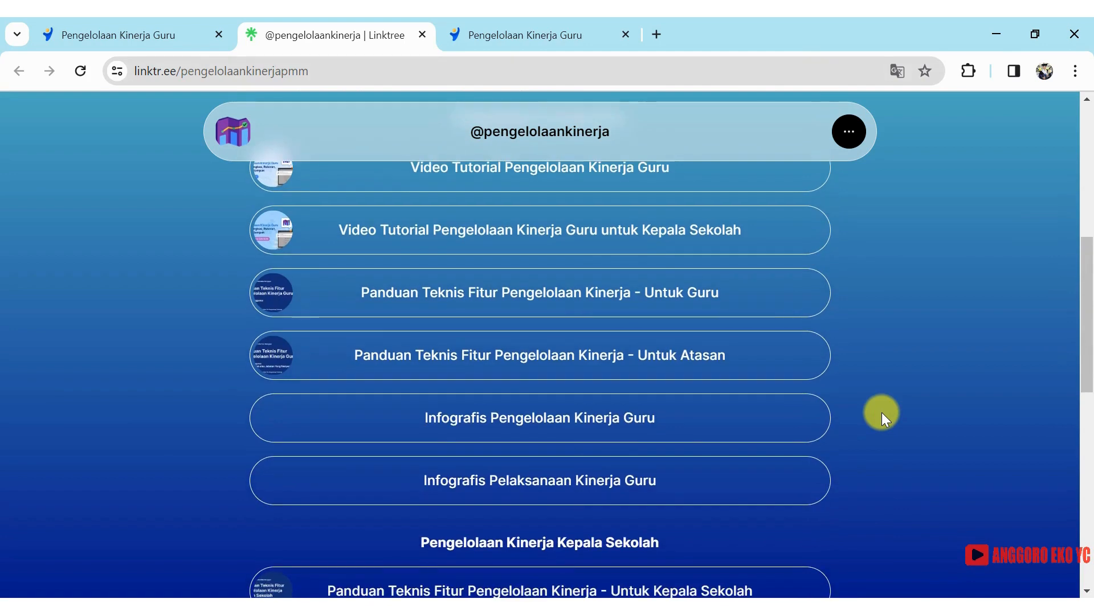
scroll(881, 412, "up", 1)
scroll(881, 412, "up", 1)
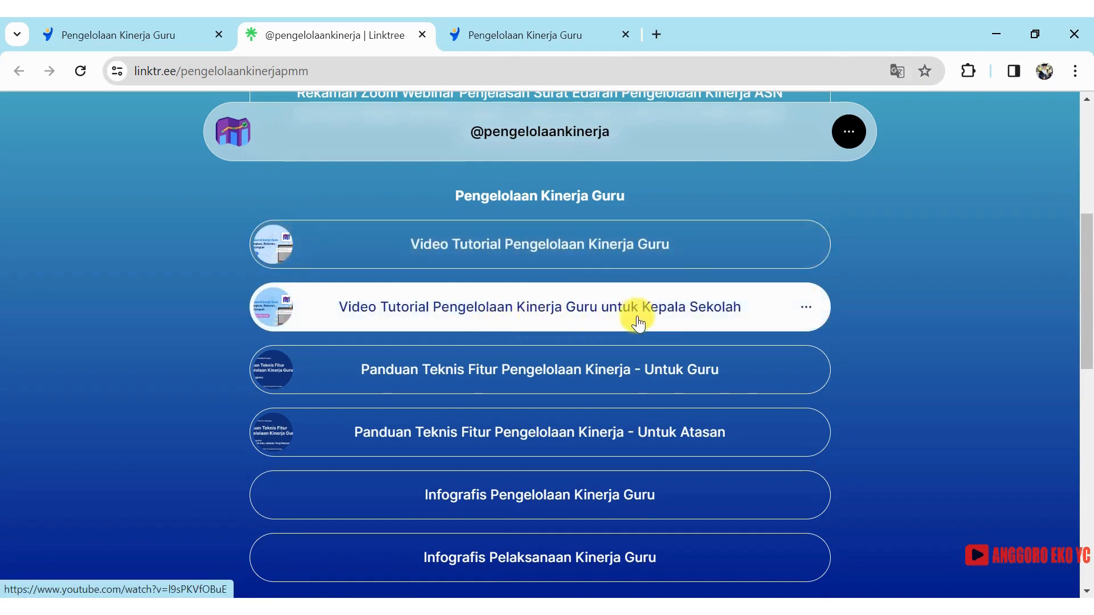
scroll(924, 375, "down", 5)
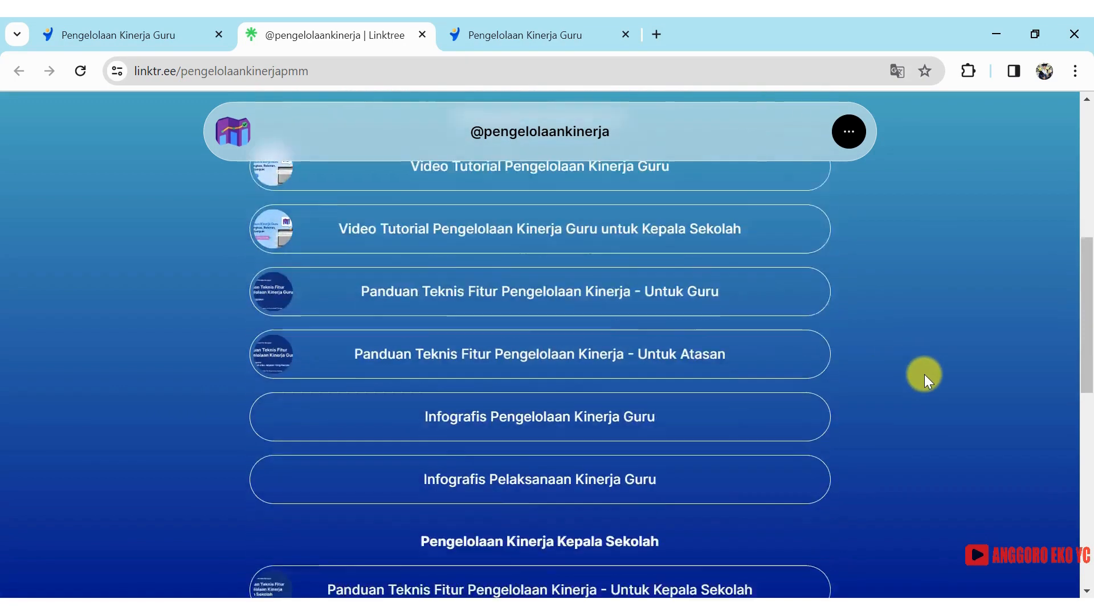
scroll(924, 374, "up", 2)
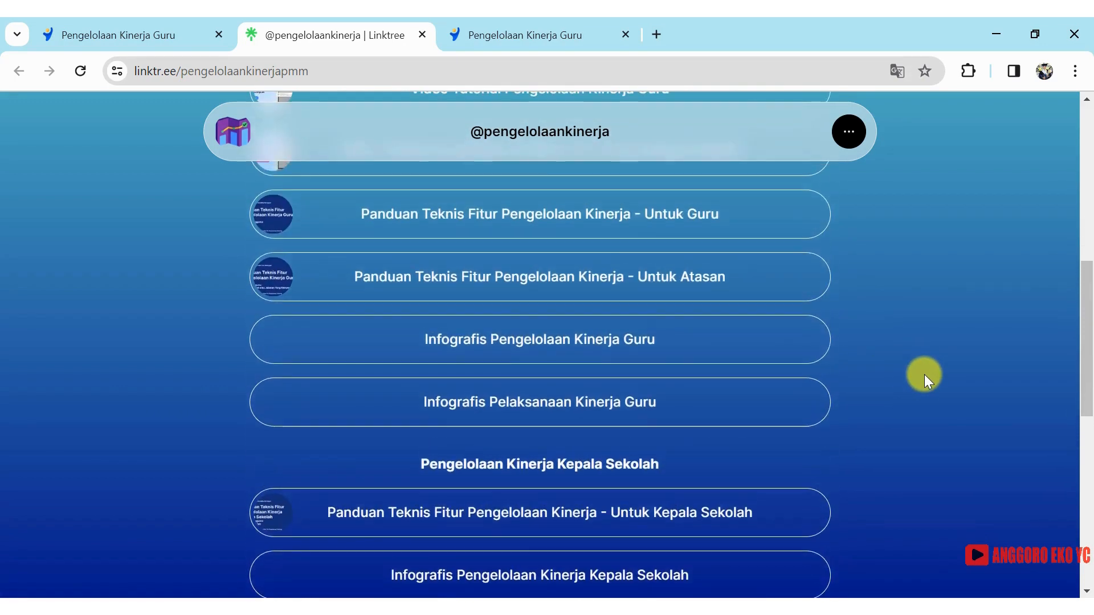
scroll(924, 374, "down", 8)
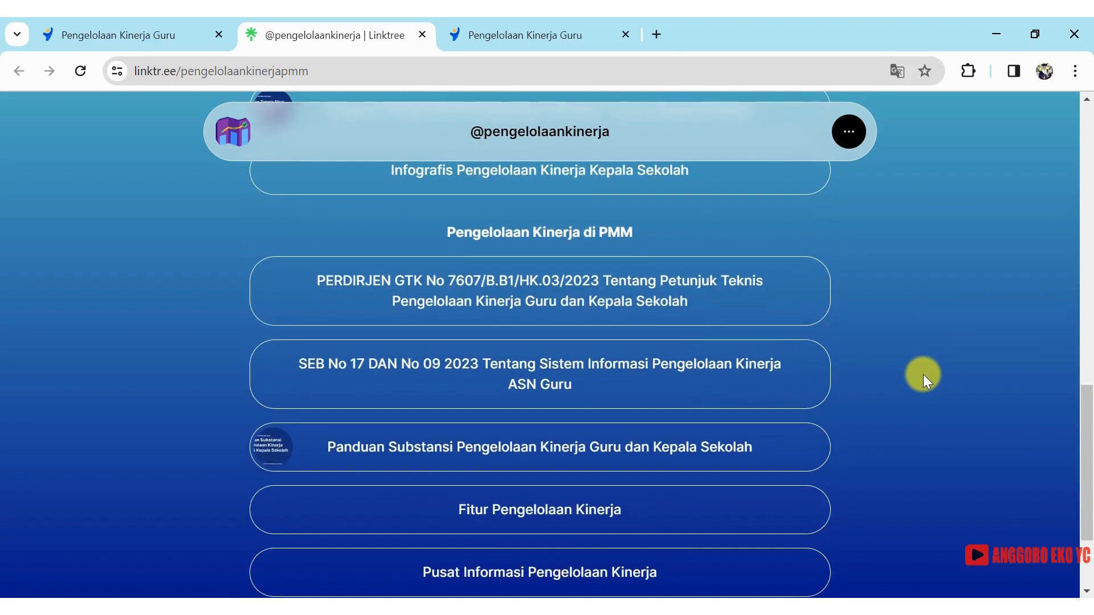
scroll(923, 374, "down", 2)
scroll(923, 374, "up", 11)
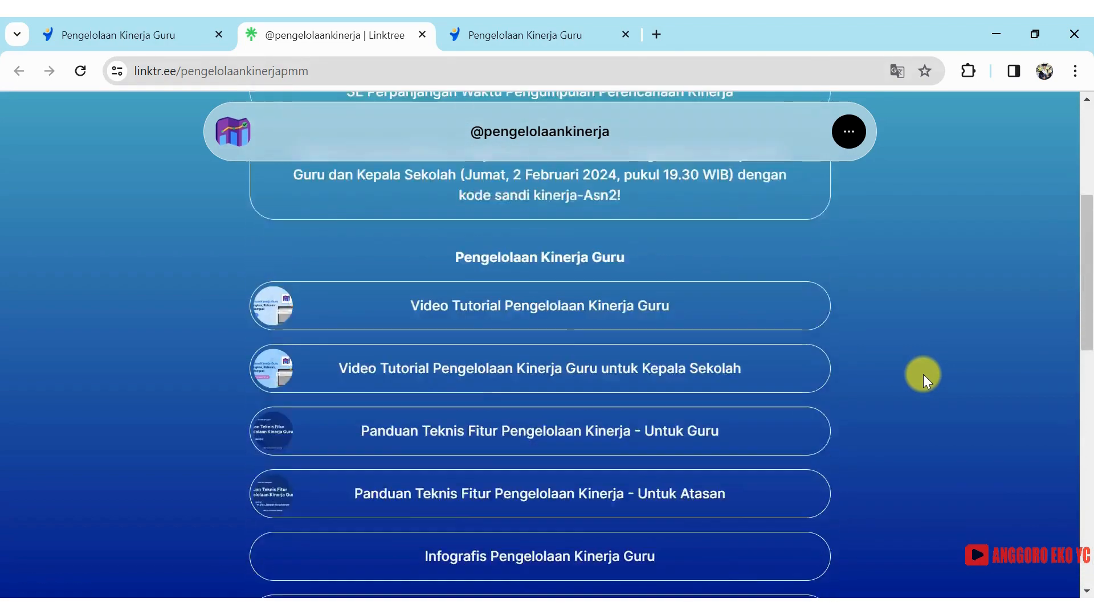
scroll(923, 375, "up", 4)
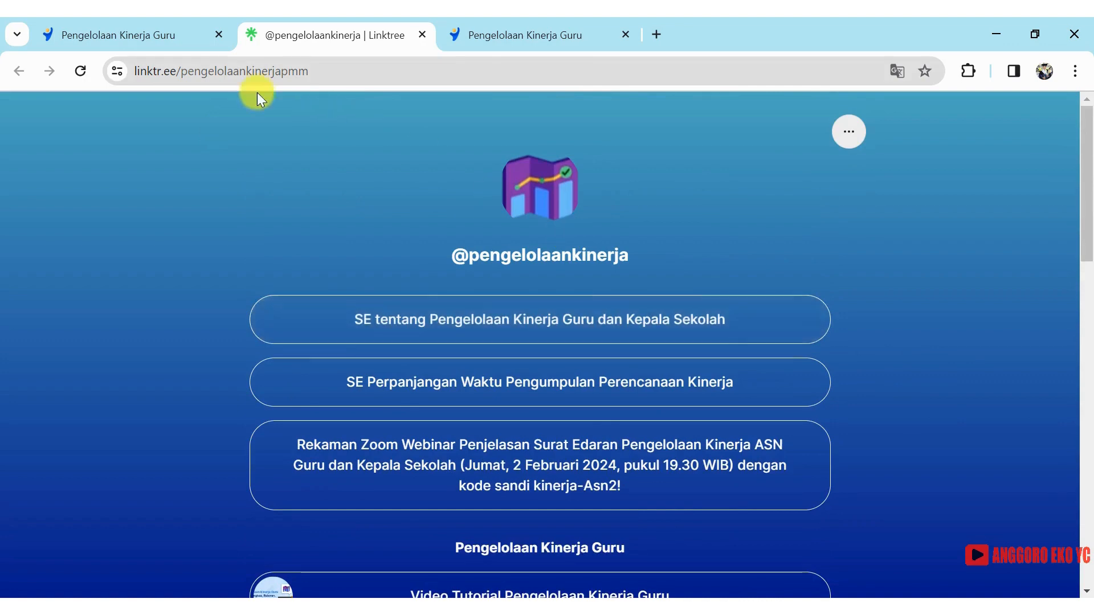
- Switch back to the Pengelolaan Kinerja Guru page and review its observation, document collection and Alur Pengelolaan Kinerja sections
mouse_move(145, 35)
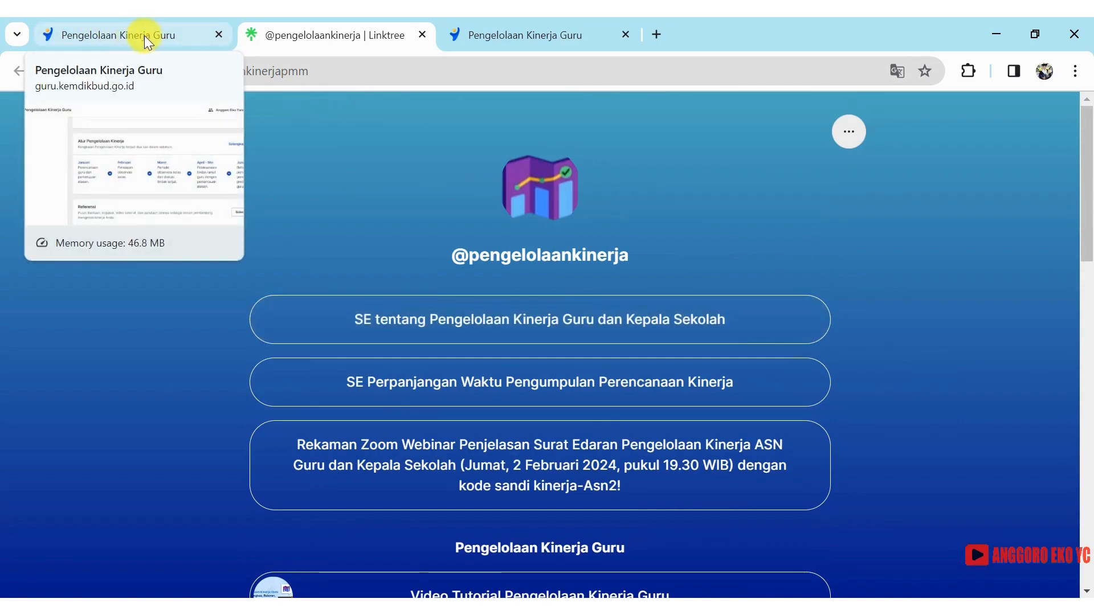
left_click(145, 35)
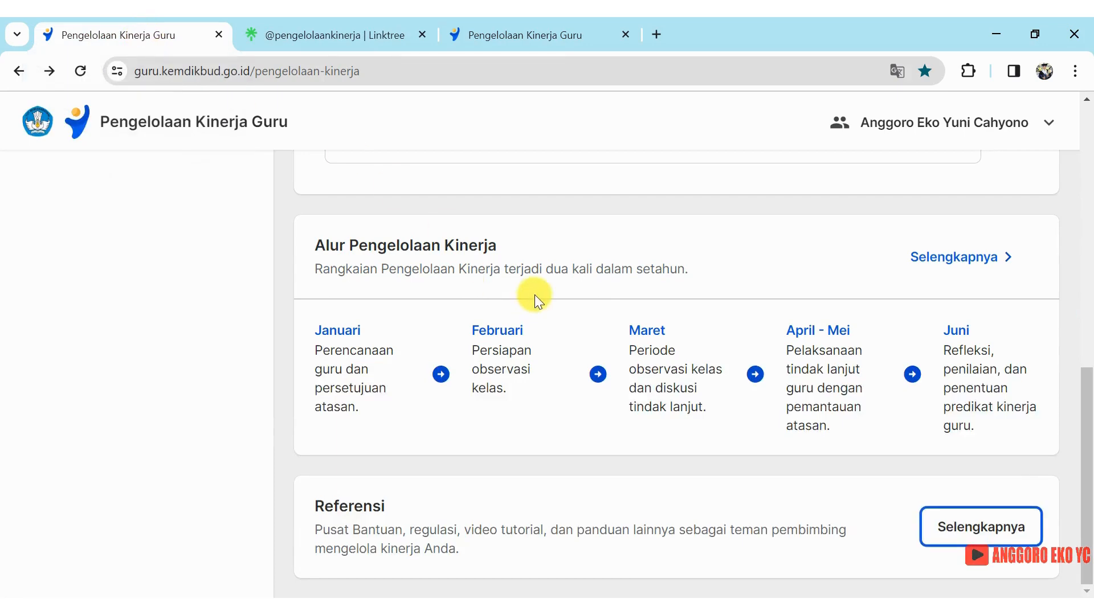
scroll(534, 295, "up", 10)
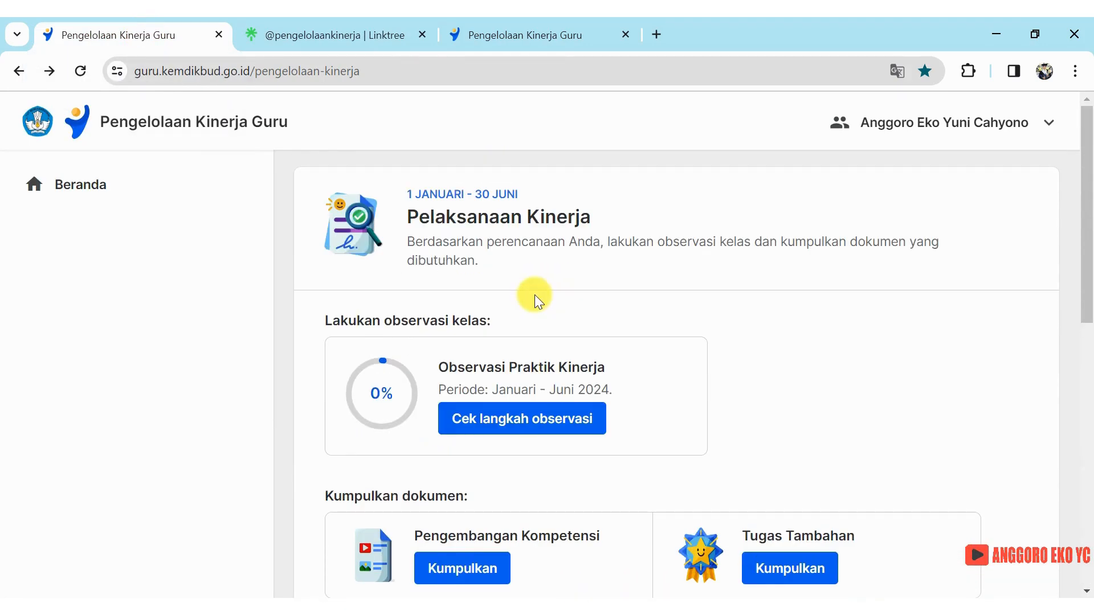
scroll(535, 294, "down", 2)
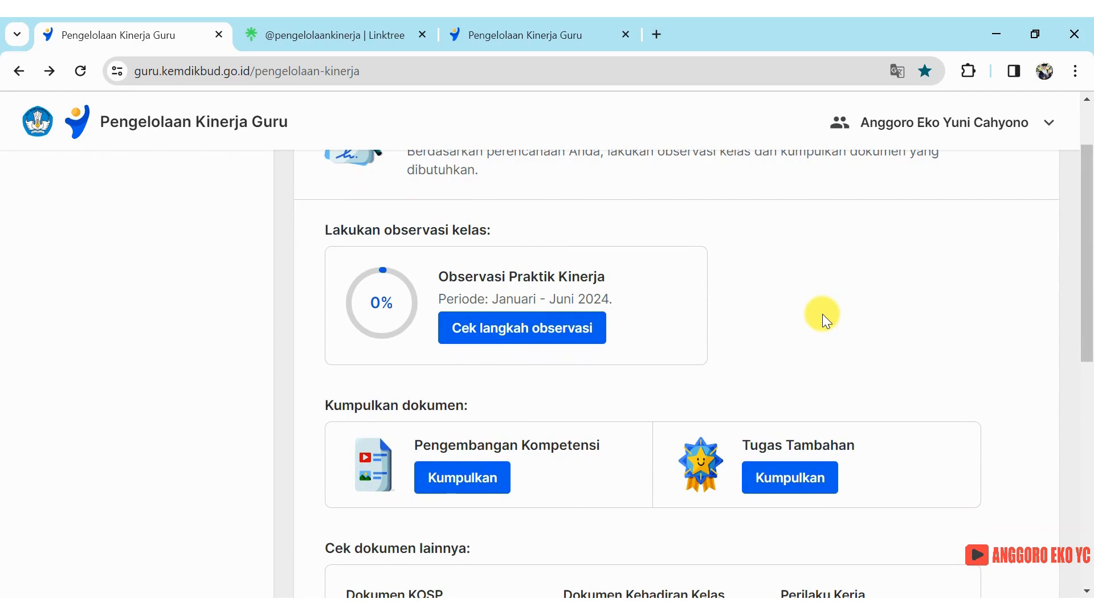
scroll(822, 313, "down", 4)
scroll(823, 314, "down", 5)
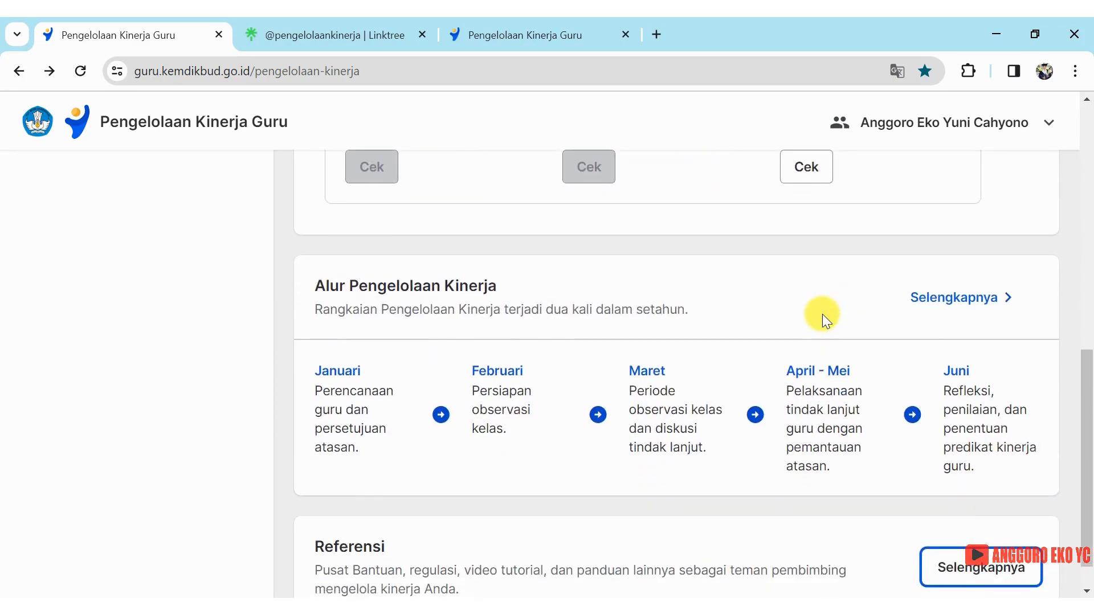
scroll(822, 314, "down", 1)
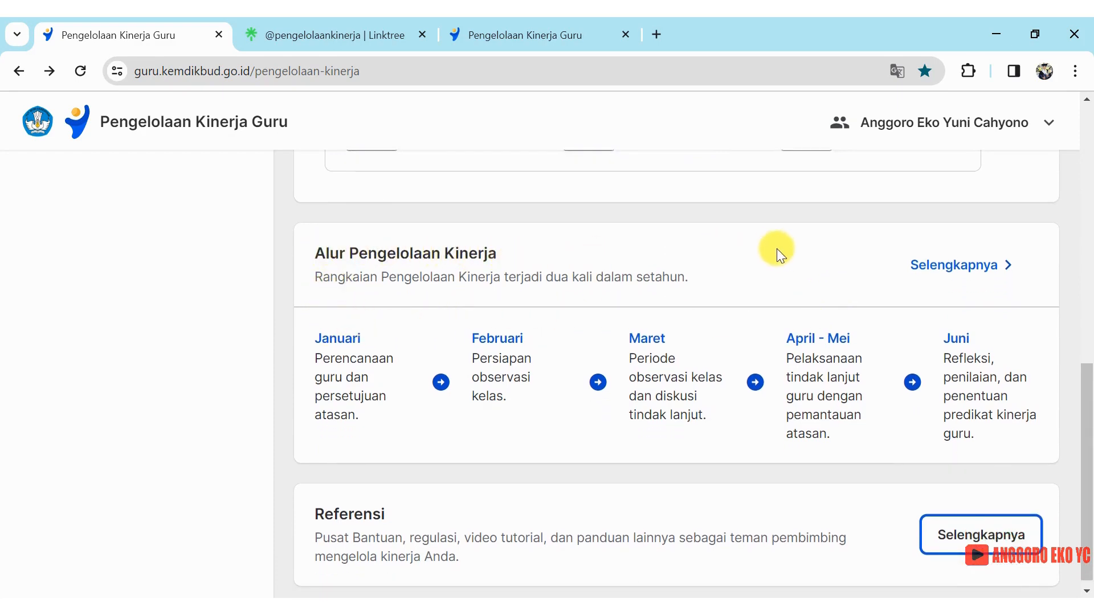
scroll(777, 248, "up", 5)
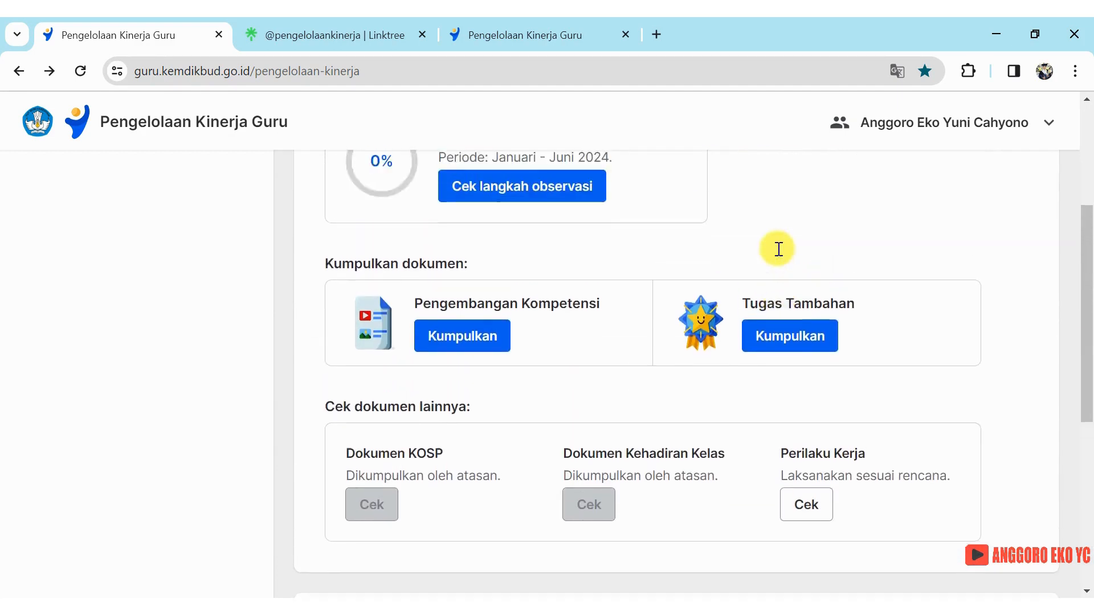
scroll(778, 249, "up", 3)
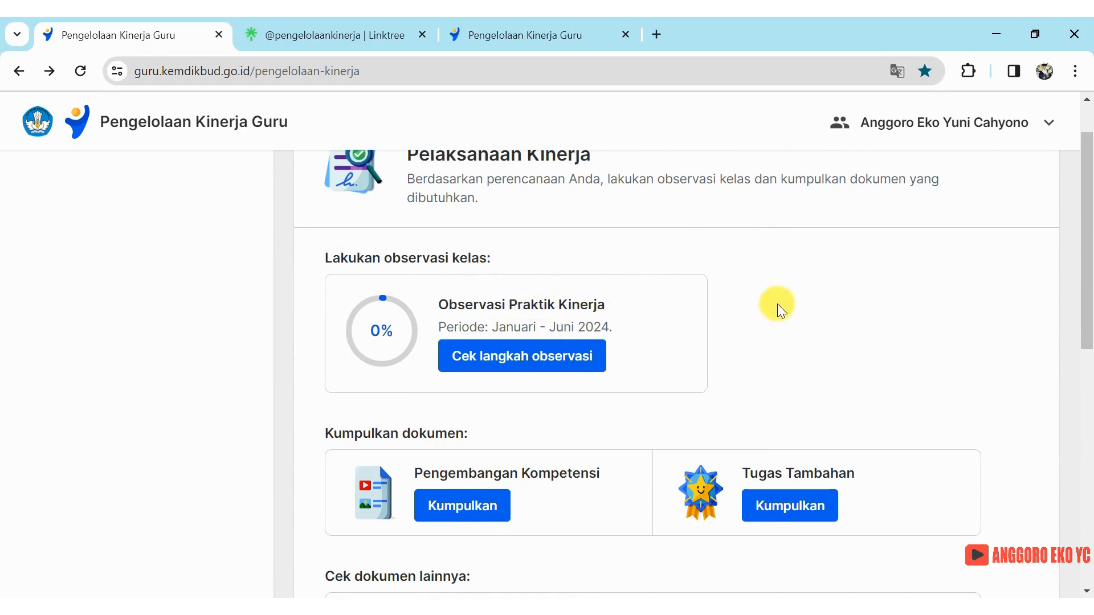
scroll(803, 306, "down", 2)
scroll(802, 307, "up", 3)
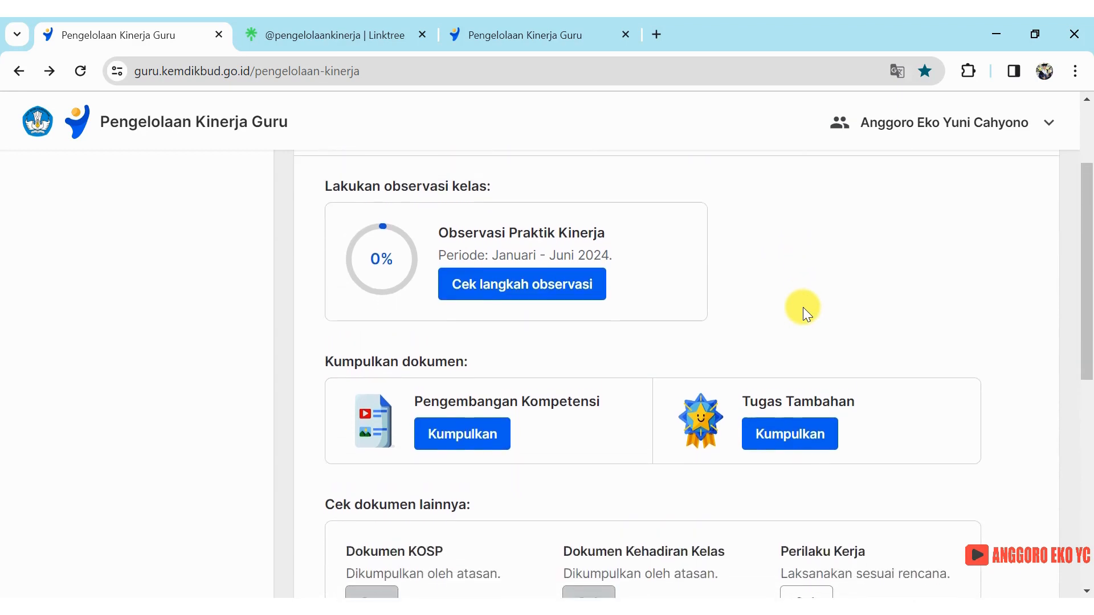